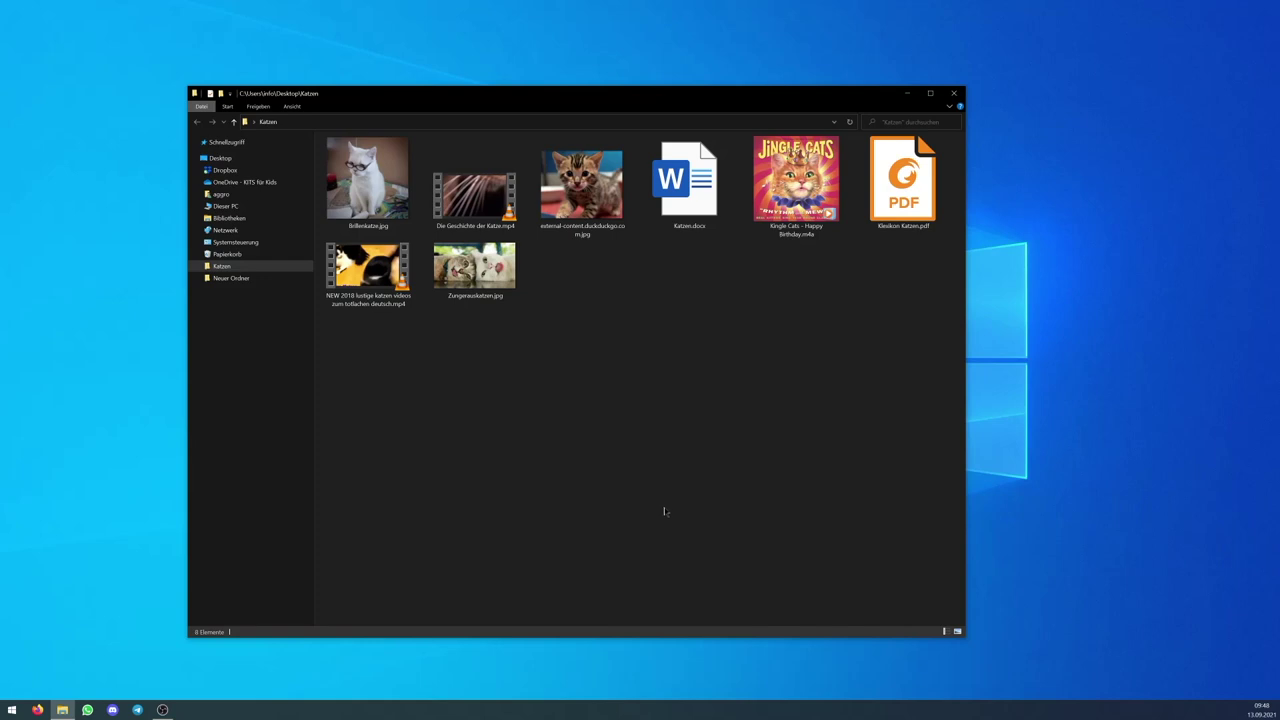
# Create a new folder inside Katzen and delete it again
pyautogui.hotkey('ctrl', 'shift', 'n')
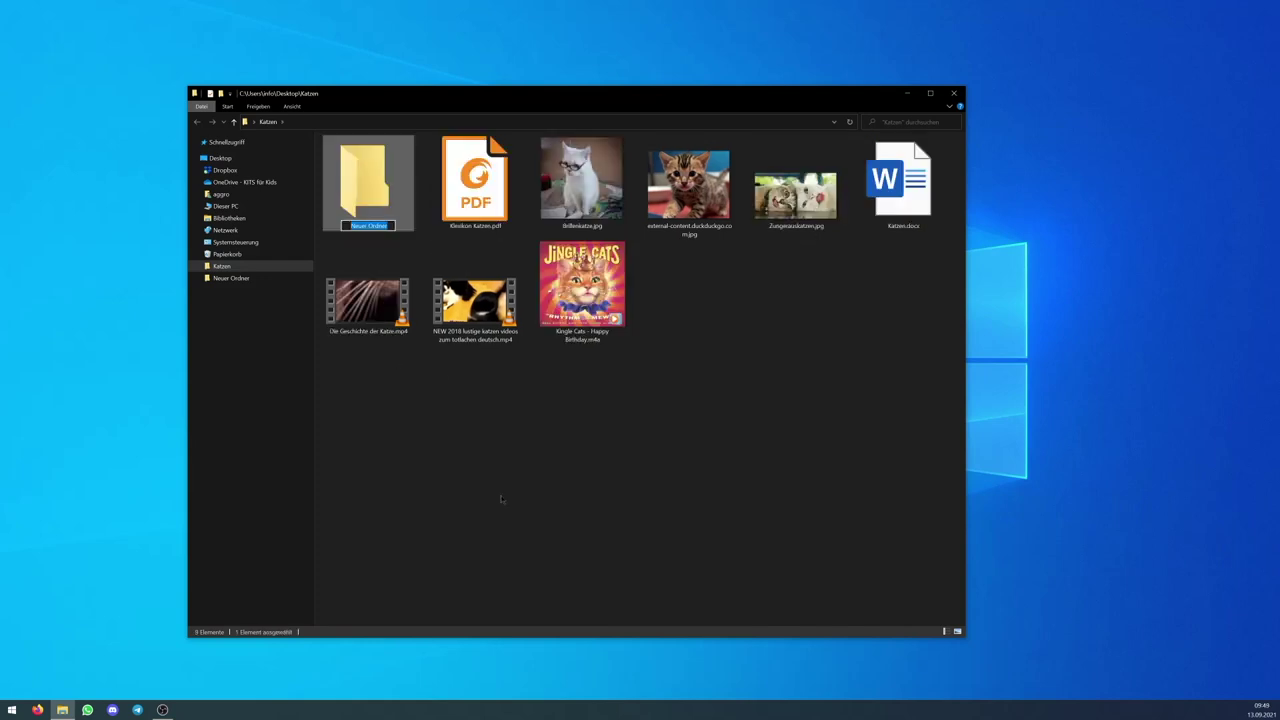
pyautogui.click(502, 500)
pyautogui.click(367, 181)
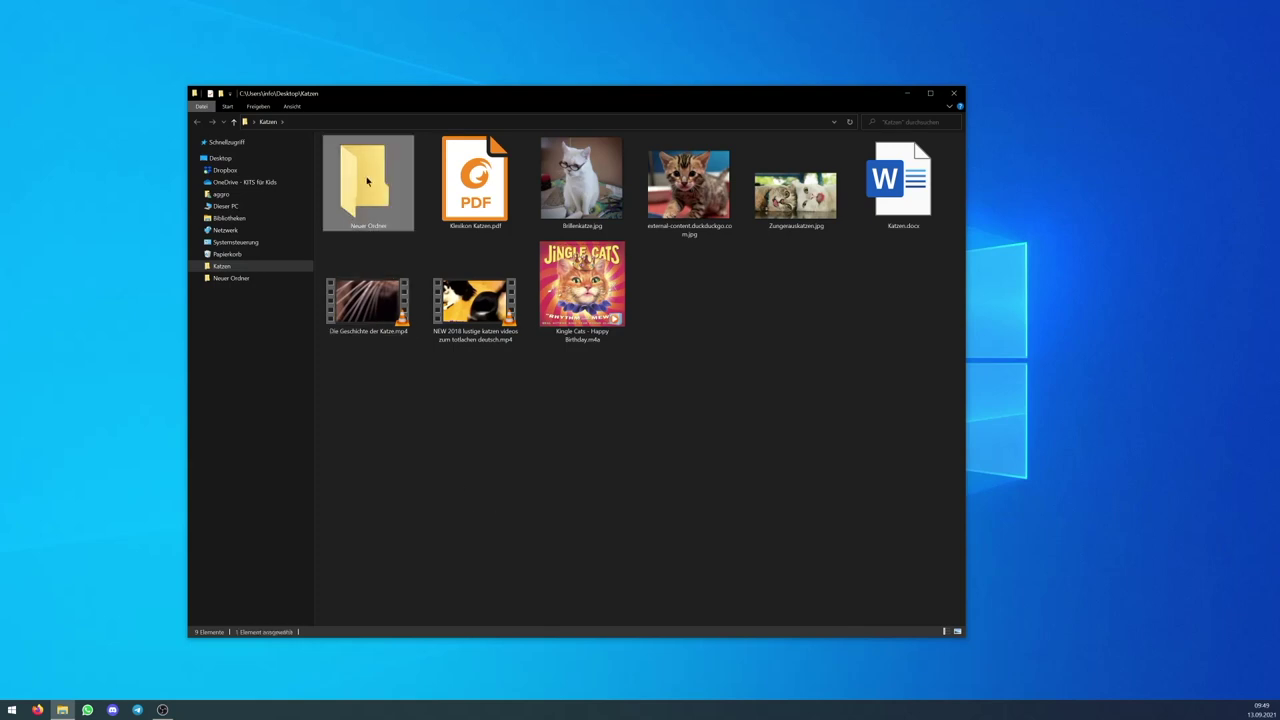
pyautogui.press('Delete')
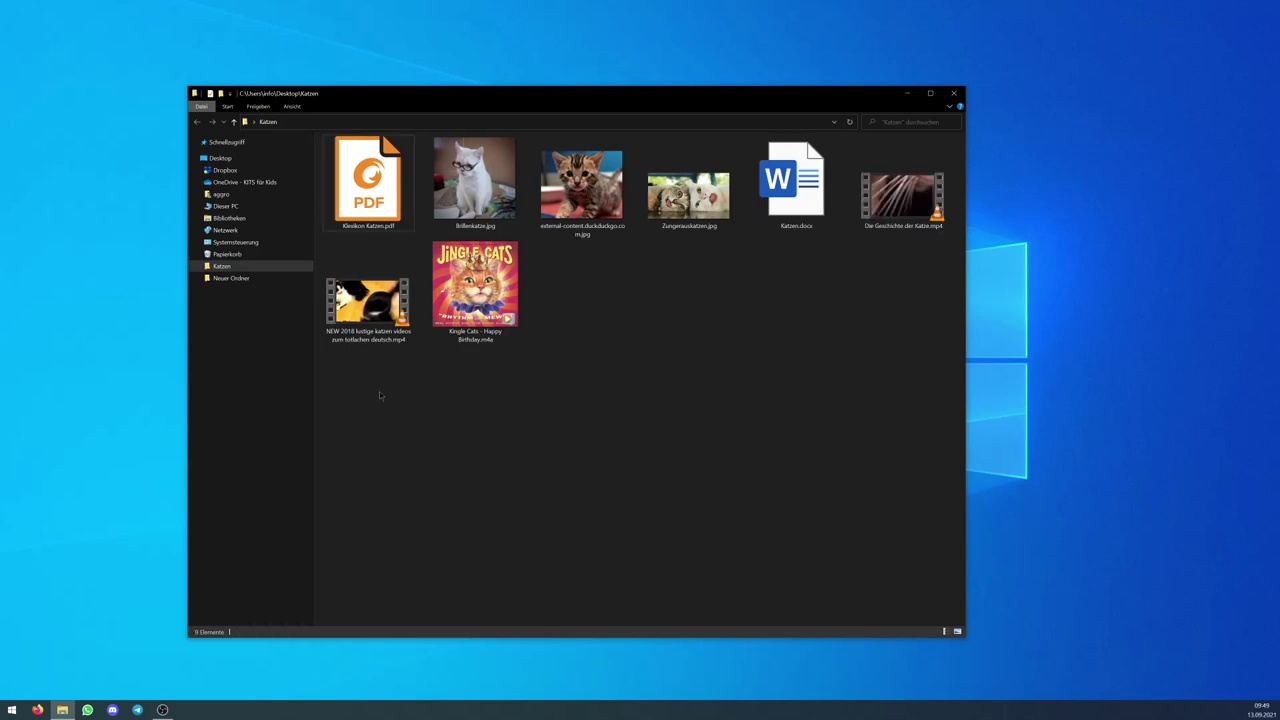
# Create a new folder inside the Katzen folder, keeping the default name
pyautogui.rightClick(364, 394)
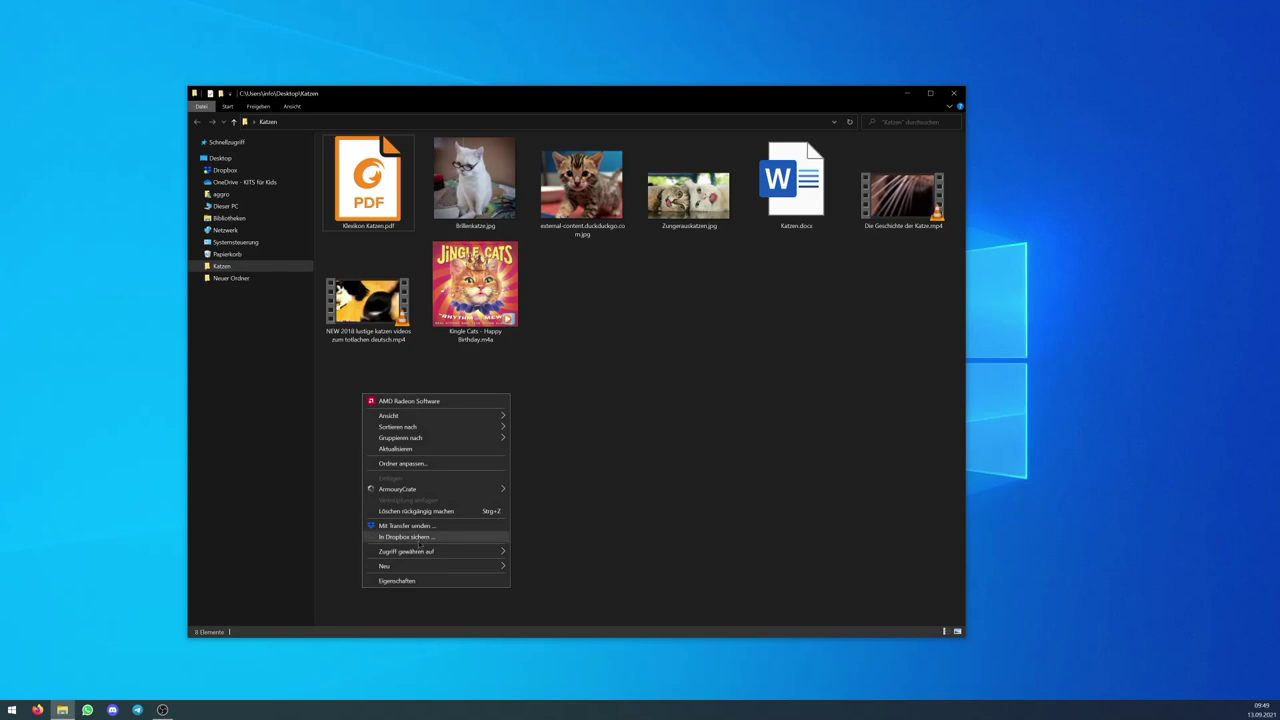
pyautogui.moveTo(420, 567)
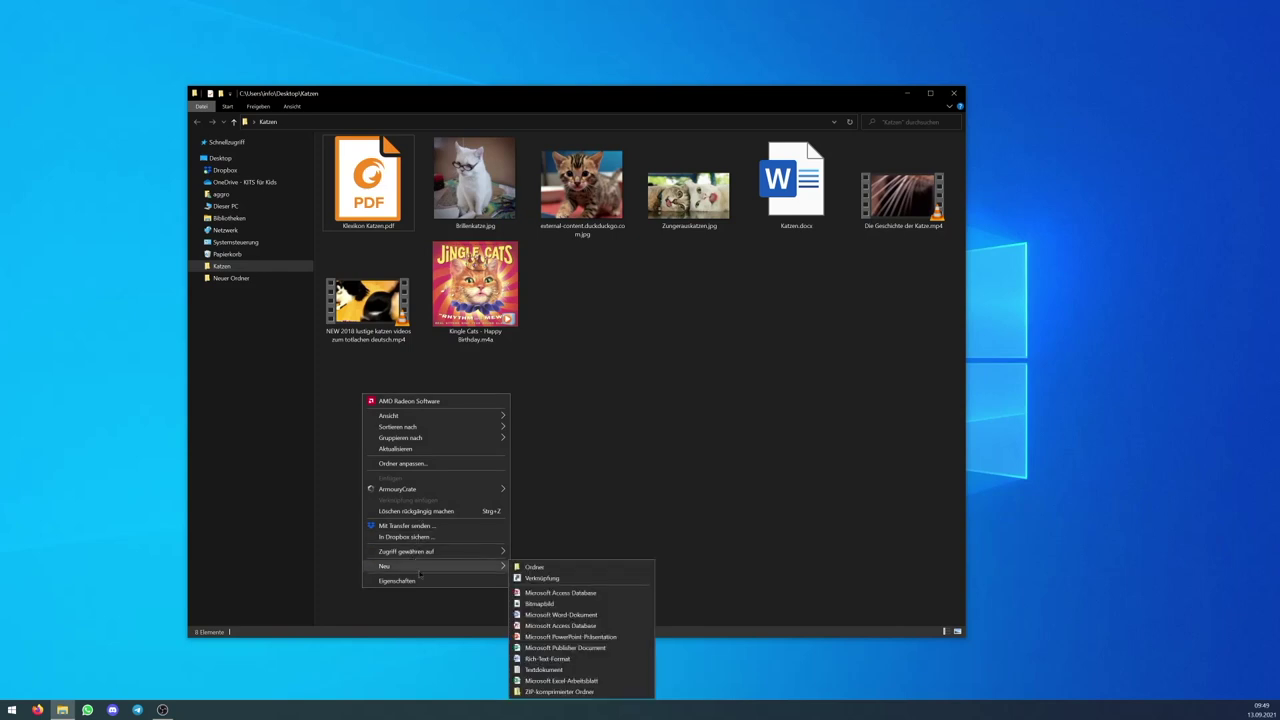
pyautogui.click(542, 570)
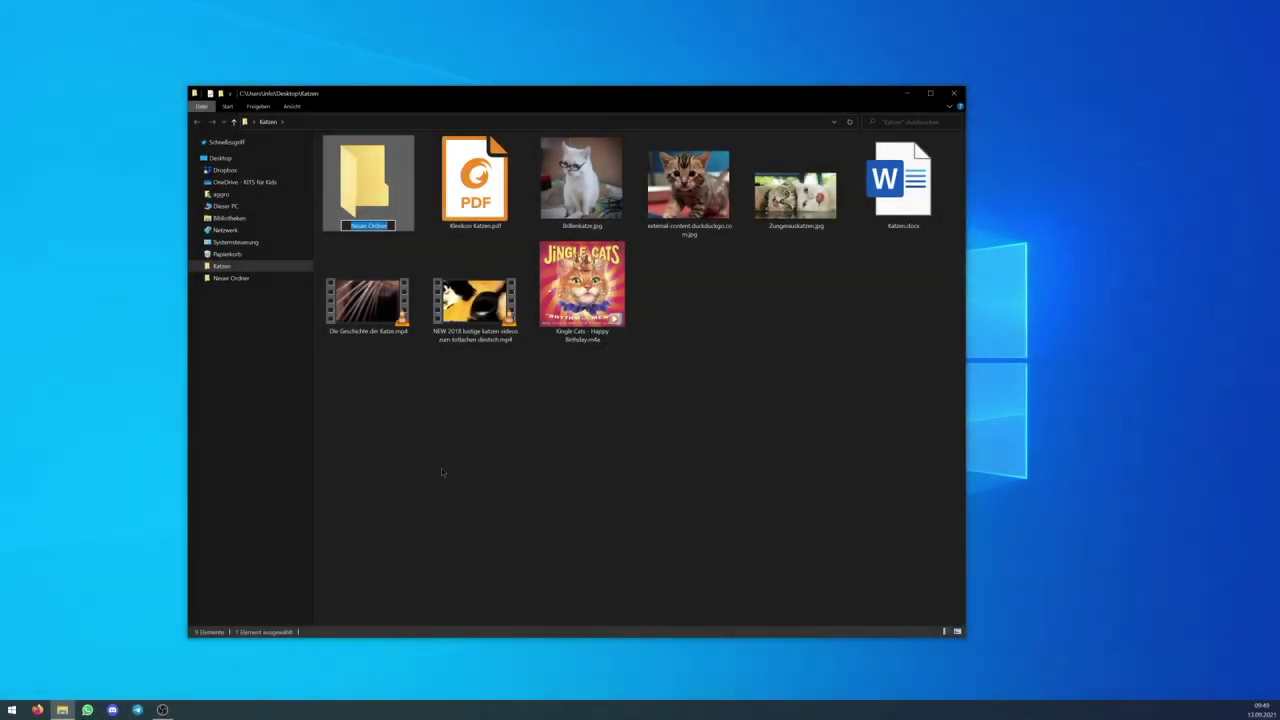
pyautogui.click(441, 468)
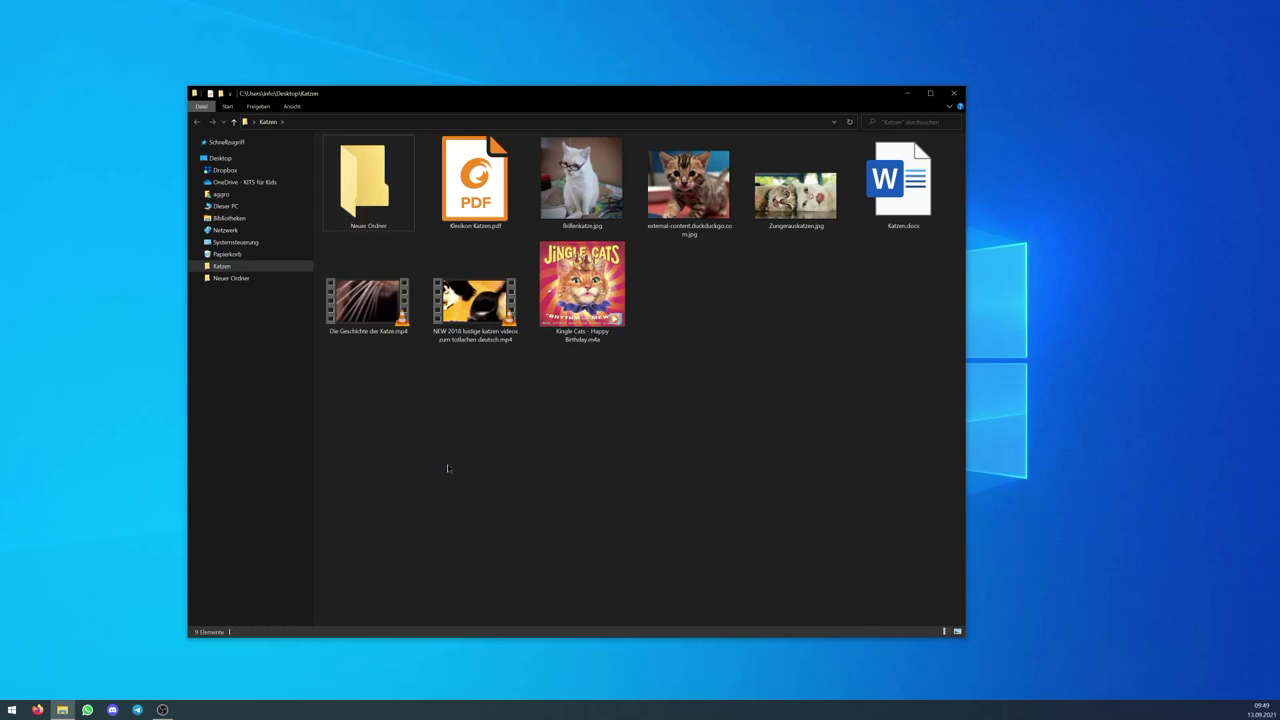
# Rename the new folder to Lustige Katzen
pyautogui.rightClick(365, 182)
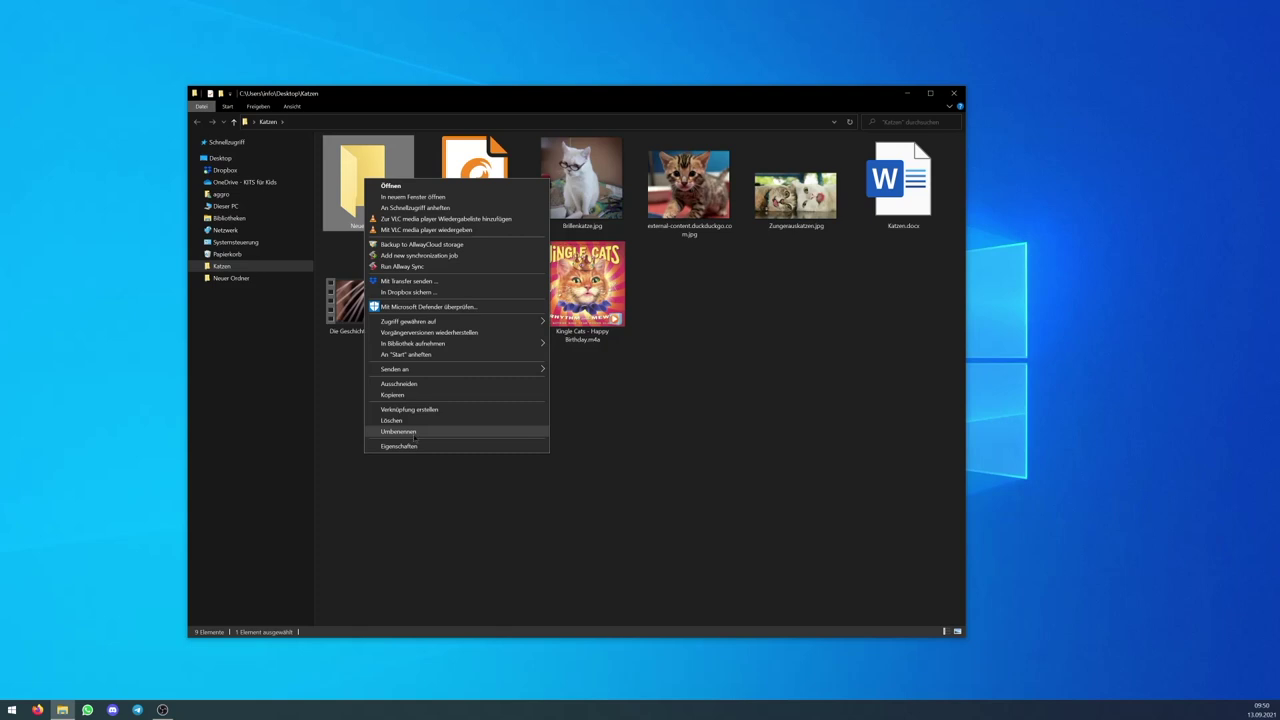
pyautogui.click(413, 432)
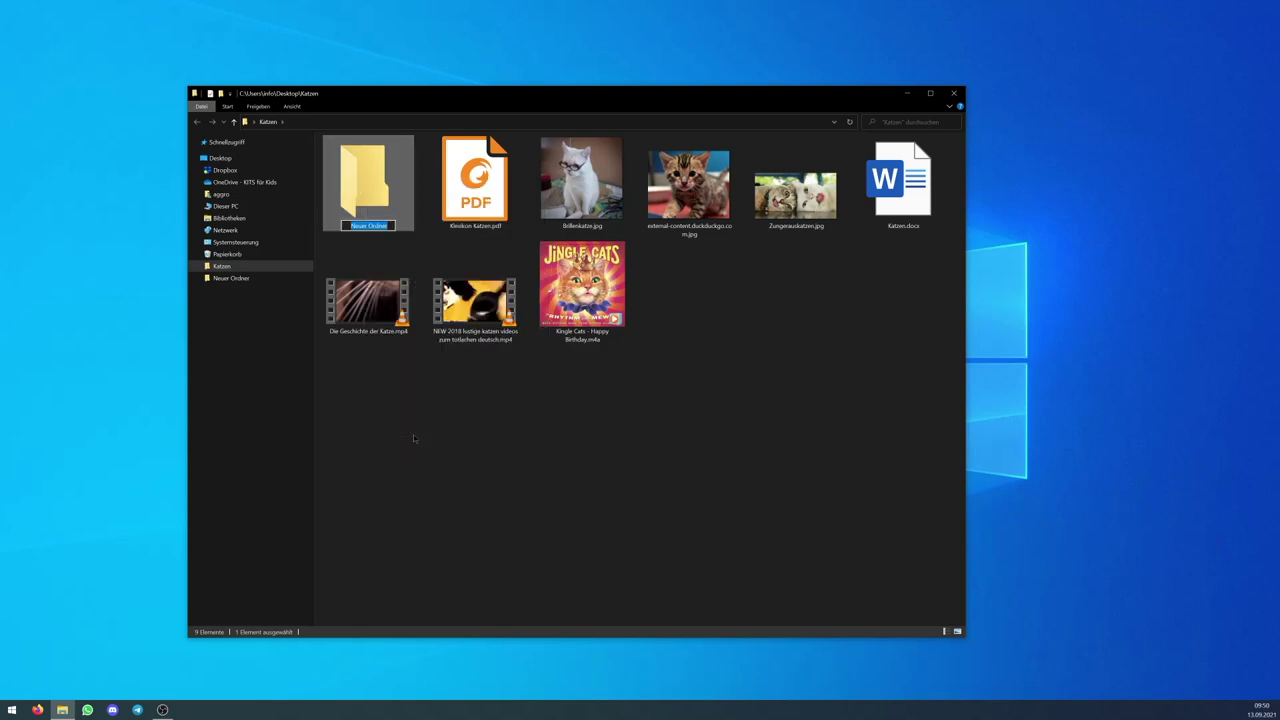
pyautogui.write('Lustige Katzen')
pyautogui.press('Return')
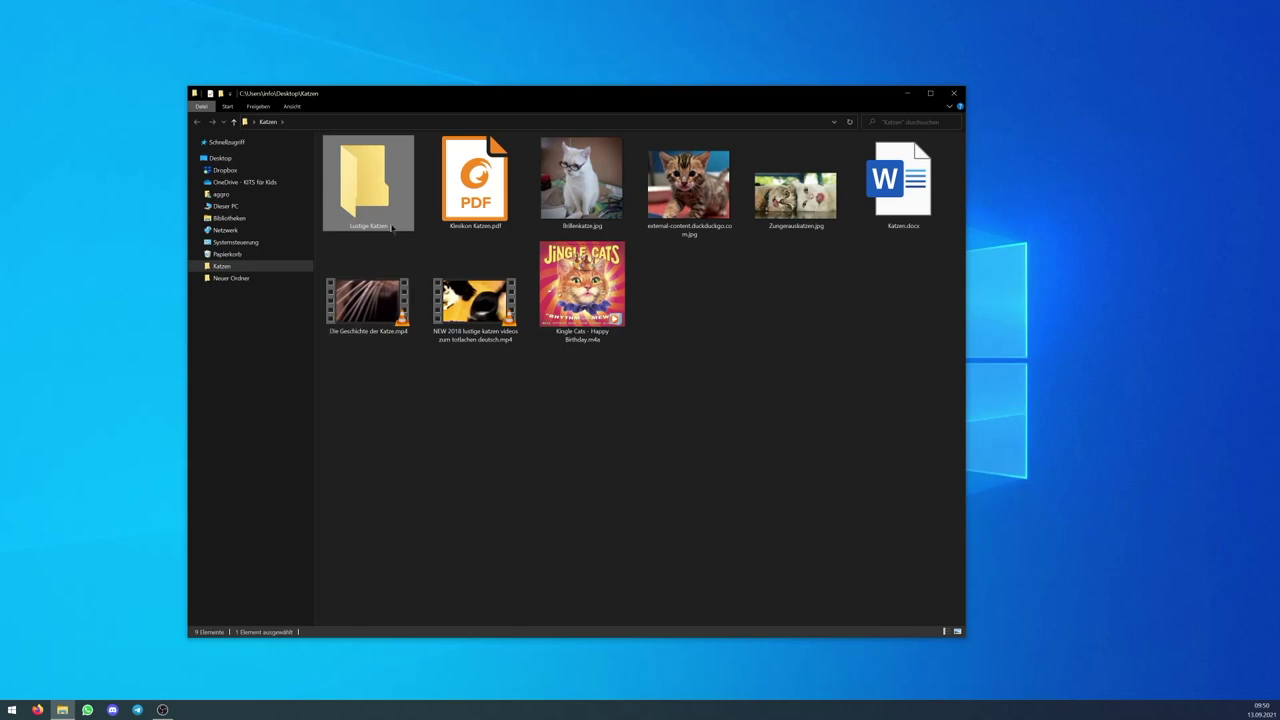
pyautogui.click(443, 460)
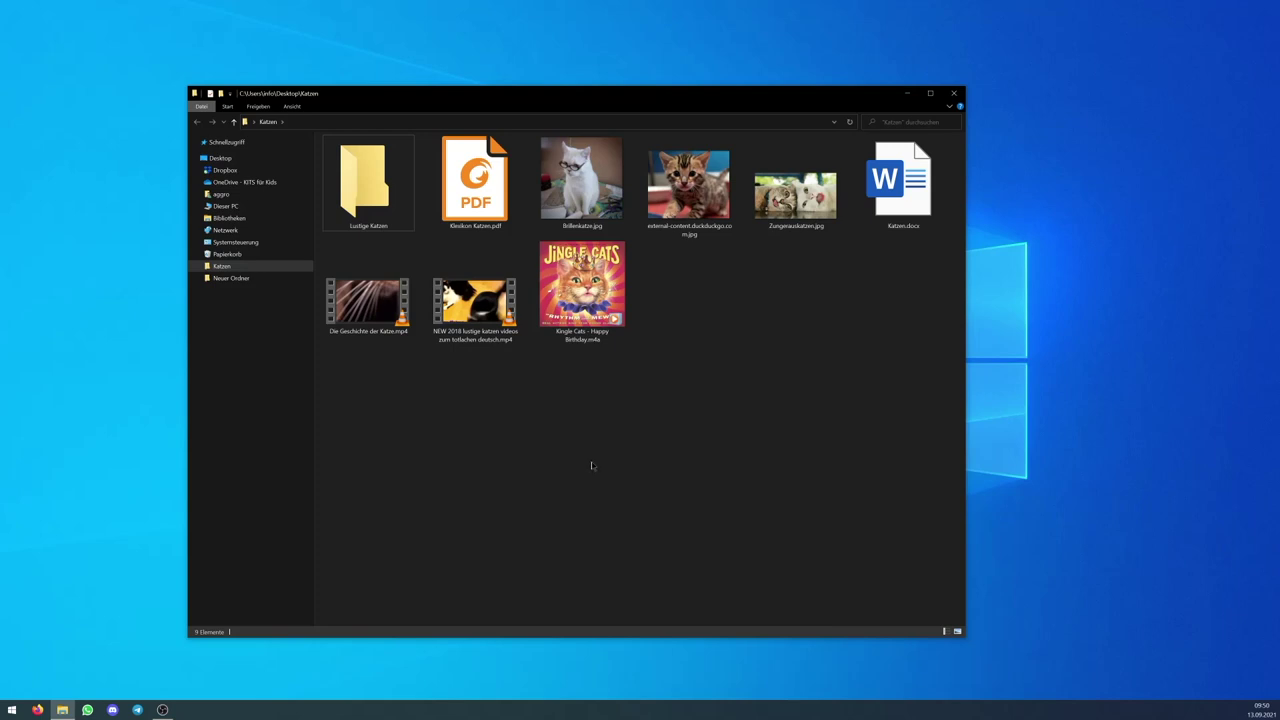
# Open Brillenkatze.jpg to look at the picture and close the viewer
pyautogui.doubleClick(584, 190)
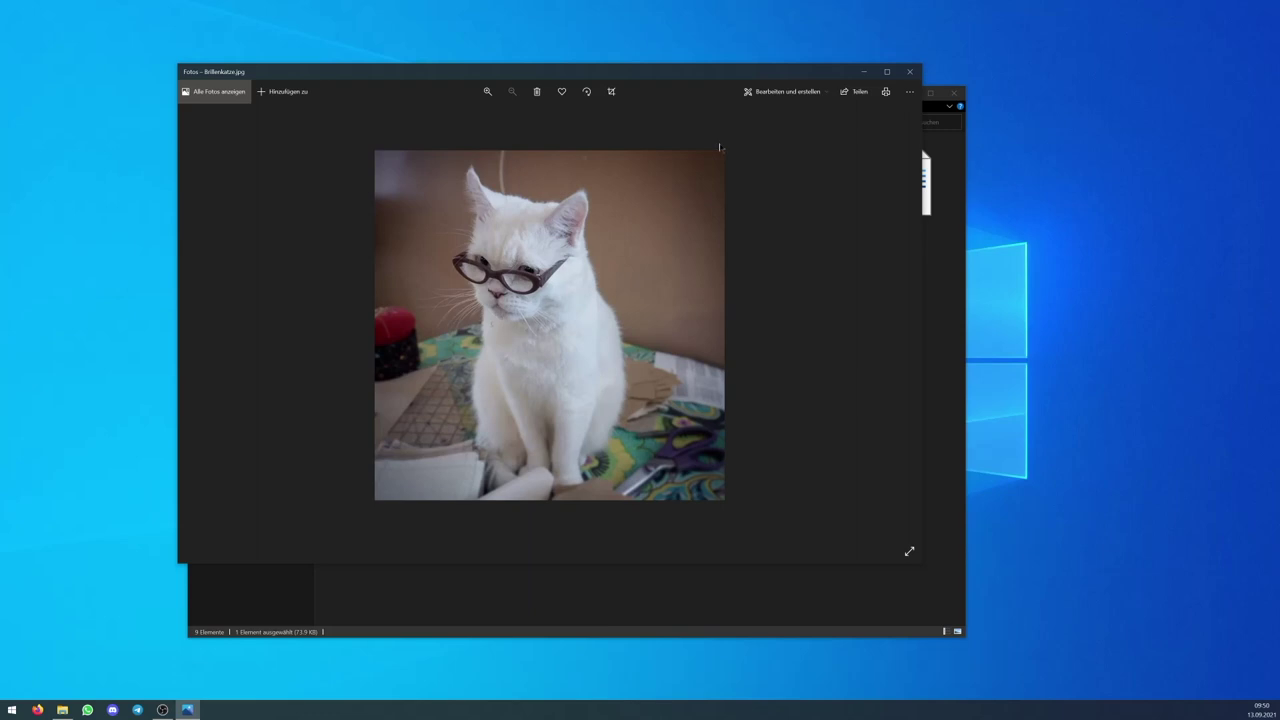
pyautogui.click(909, 72)
pyautogui.moveTo(590, 188); pyautogui.dragTo(347, 206)
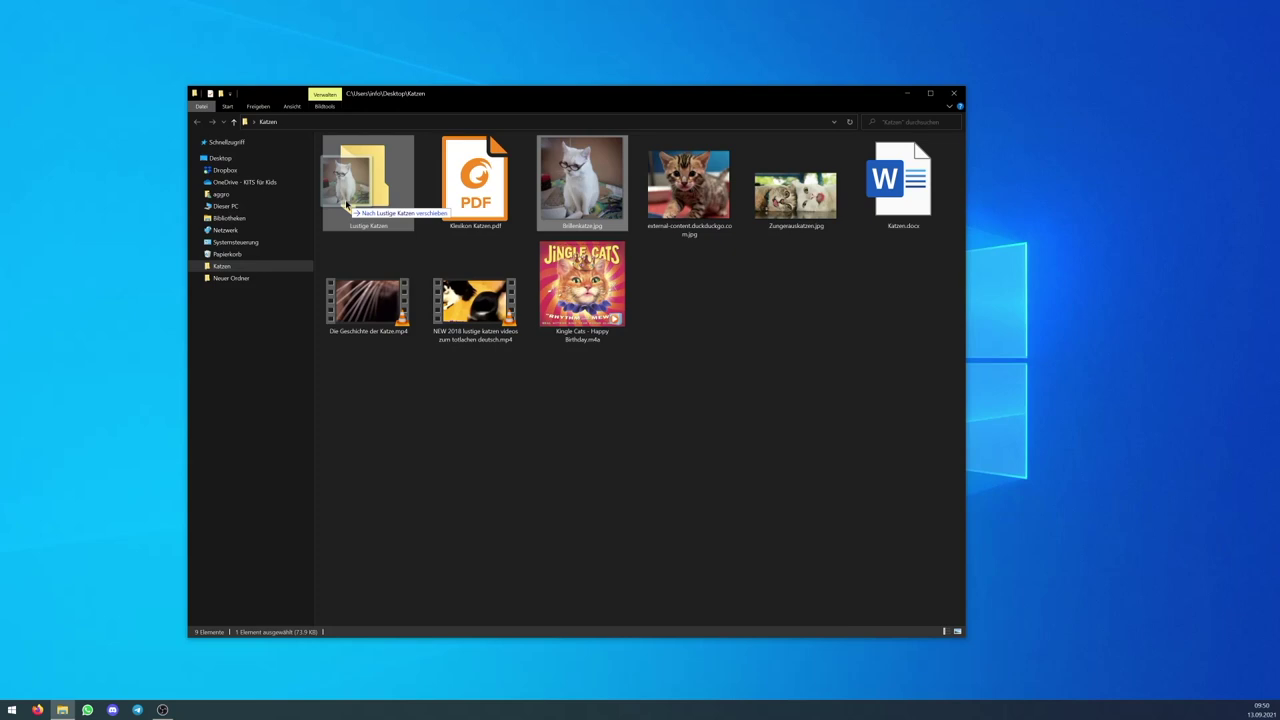
pyautogui.moveTo(347, 205); pyautogui.dragTo(360, 206)
pyautogui.press('alt')
pyautogui.press('ctrl')
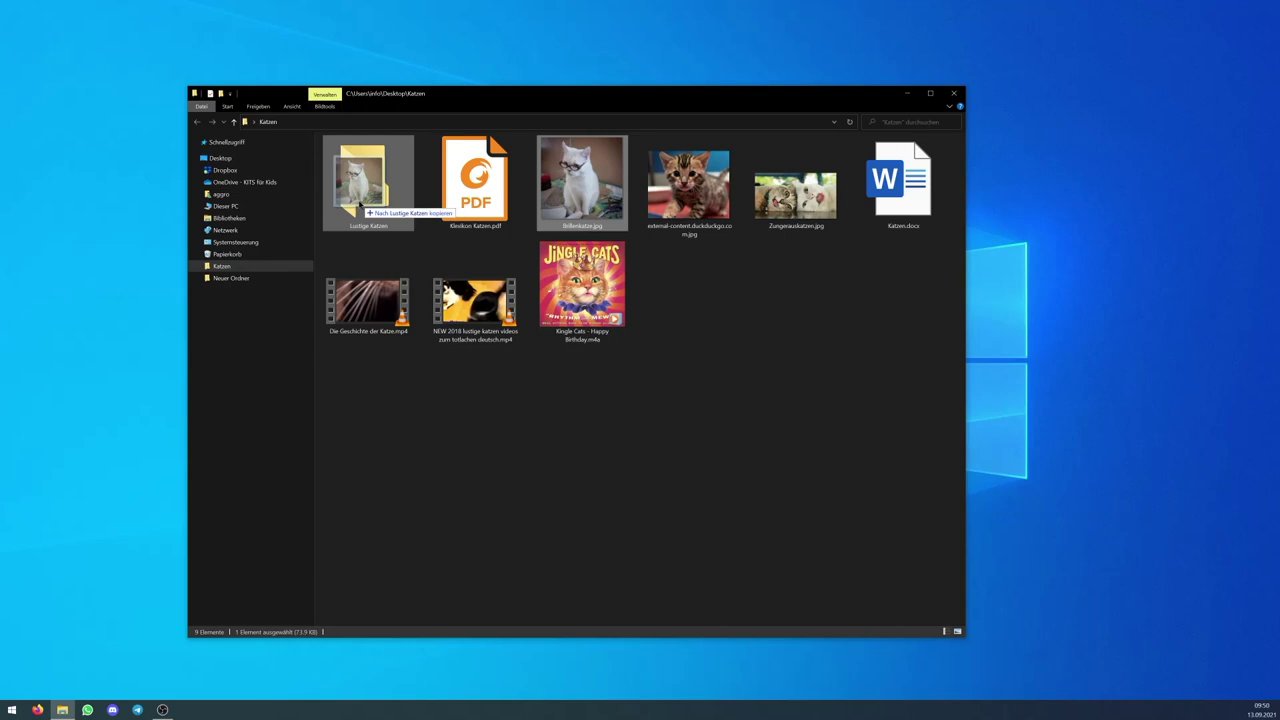
pyautogui.moveTo(360, 205); pyautogui.dragTo(360, 205)
pyautogui.moveTo(360, 205)
pyautogui.mouseDown()
pyautogui.moveTo(575, 190)
pyautogui.moveTo(372, 200)
pyautogui.mouseUp()
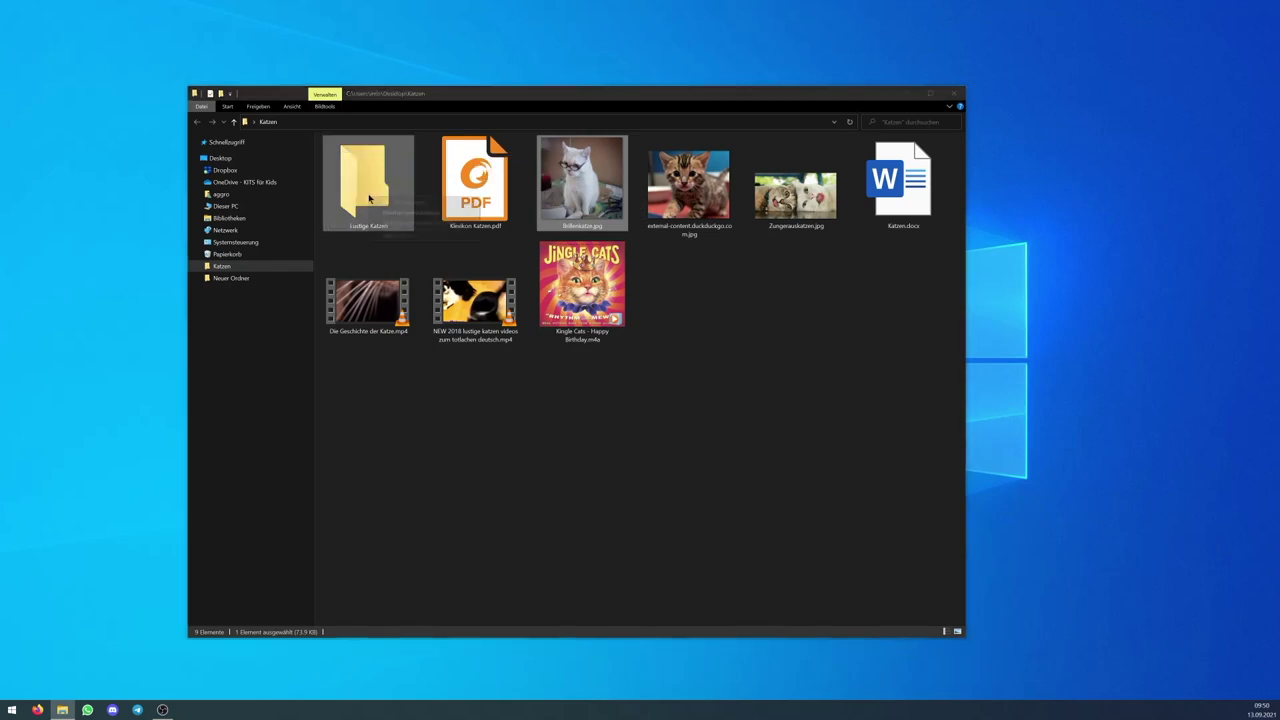
pyautogui.click(417, 262)
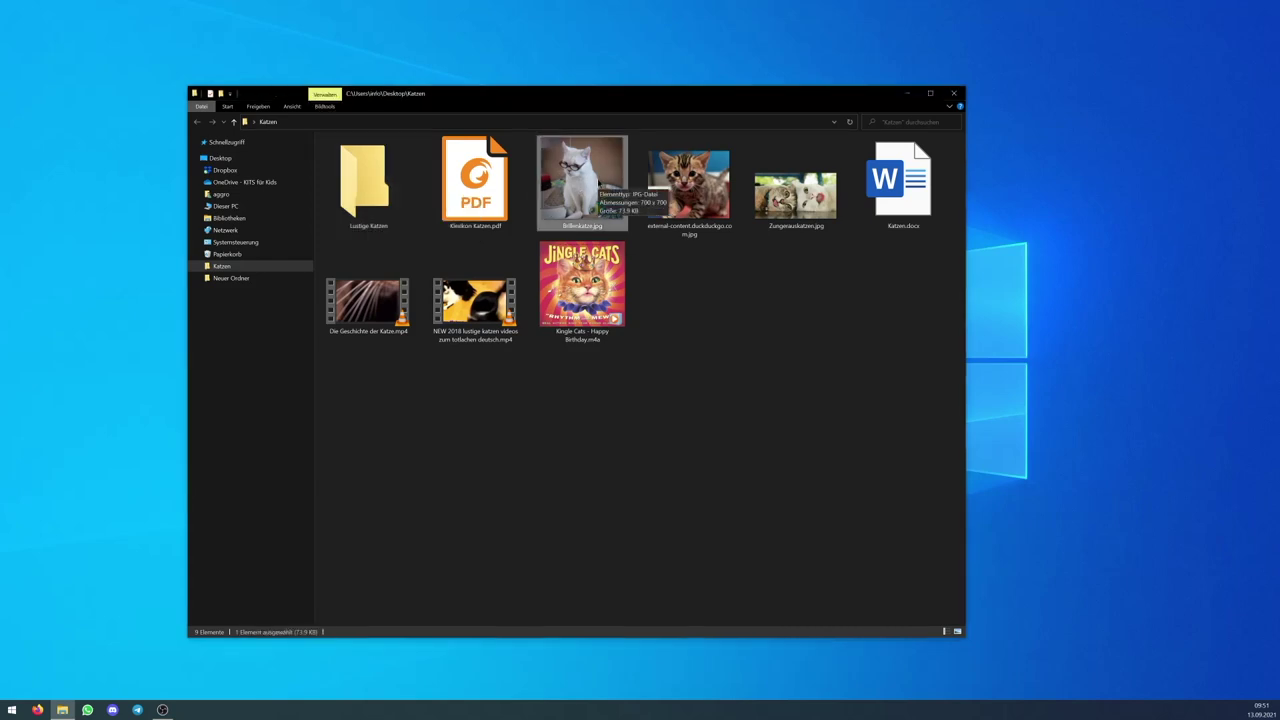
# Move Brillenkatze.jpg into the Lustige Katzen folder
pyautogui.moveTo(598, 188); pyautogui.dragTo(374, 200)
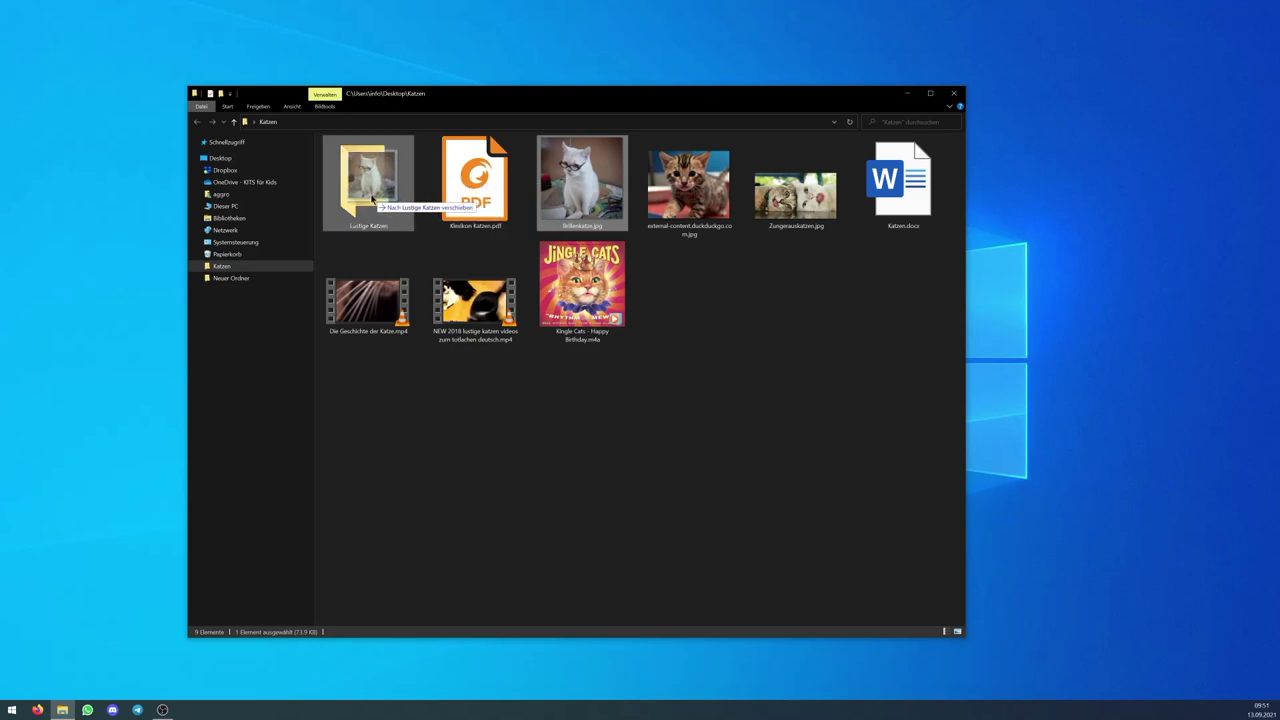
pyautogui.moveTo(373, 200); pyautogui.dragTo(372, 199)
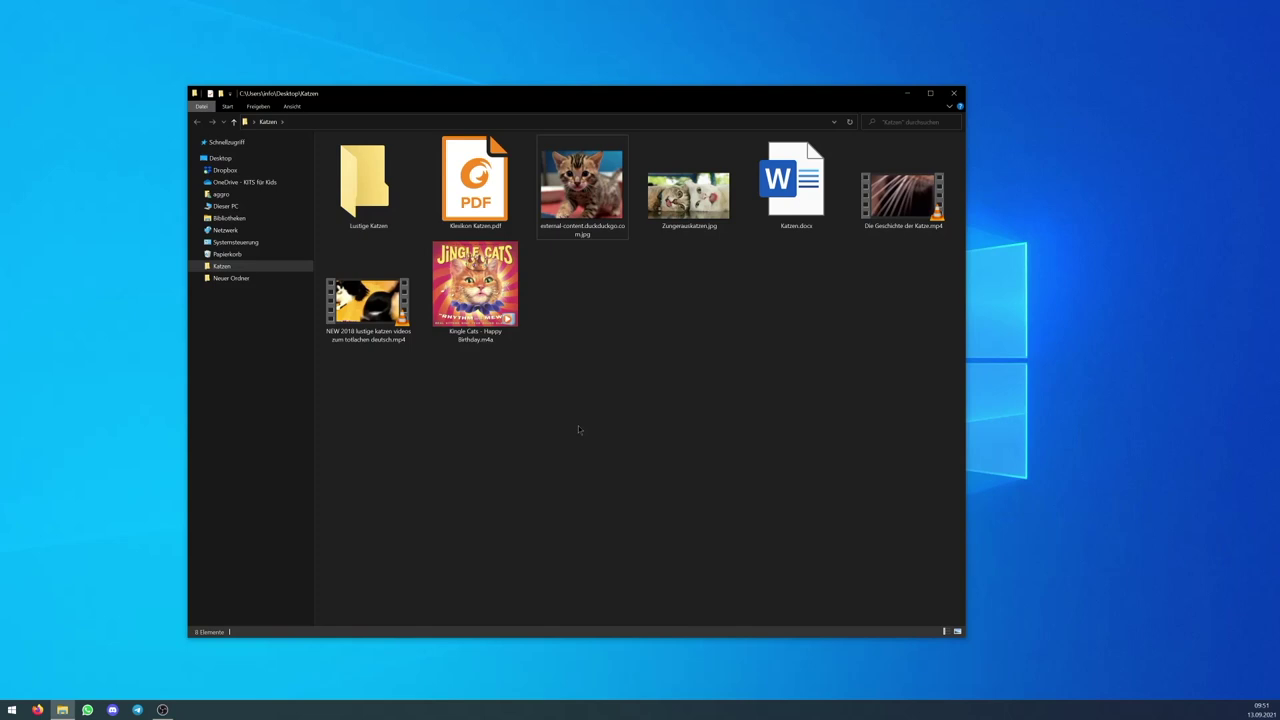
# Open Zungerauskatzen.jpg to look at the picture and close the viewer
pyautogui.click(682, 226)
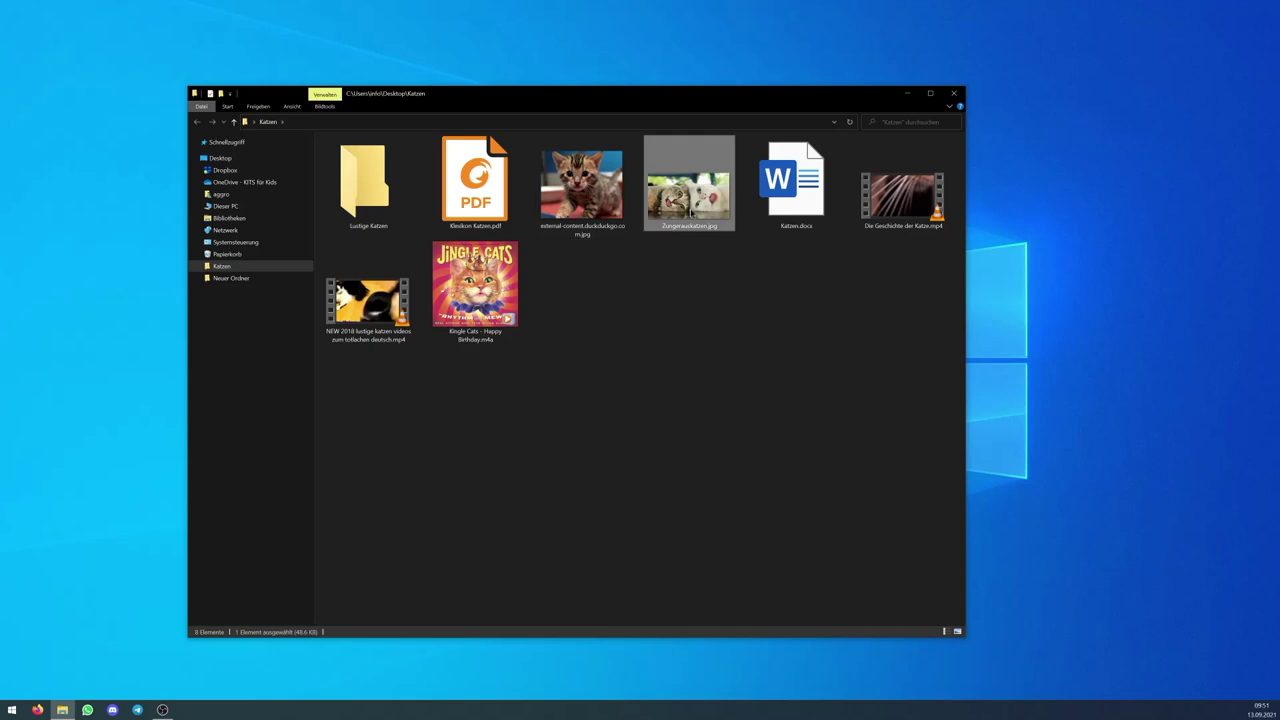
pyautogui.doubleClick(697, 206)
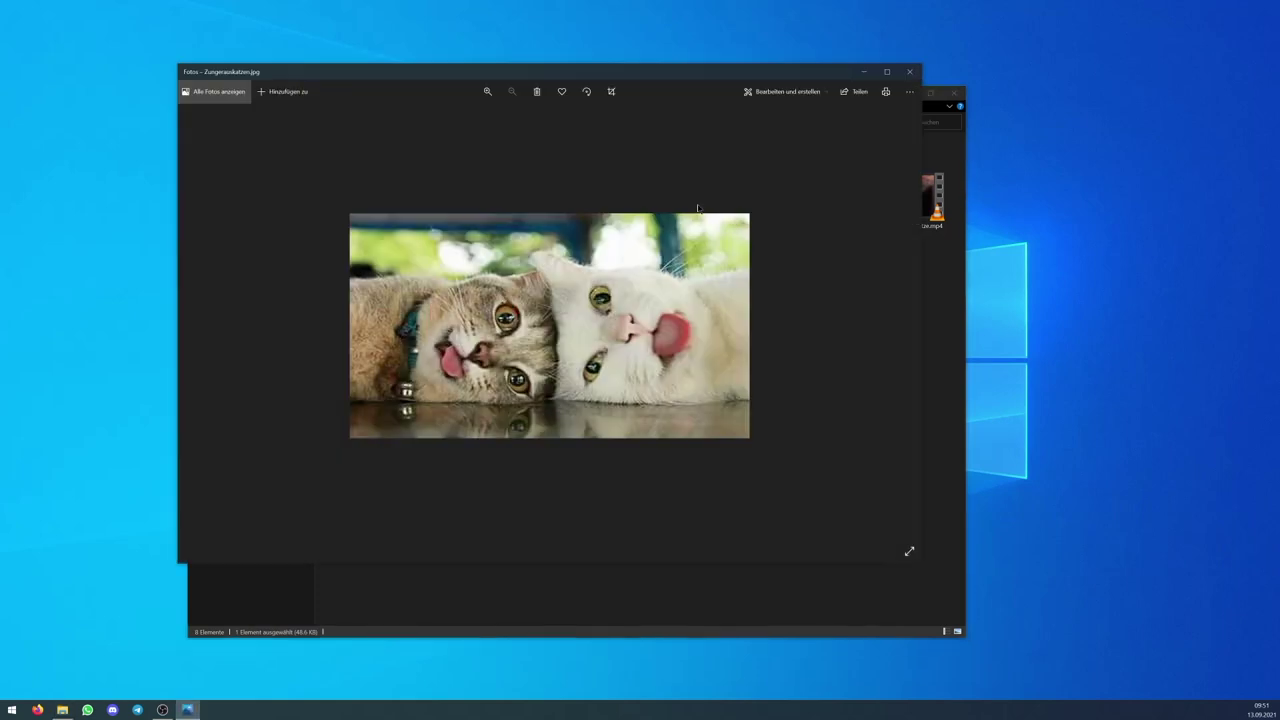
pyautogui.click(909, 71)
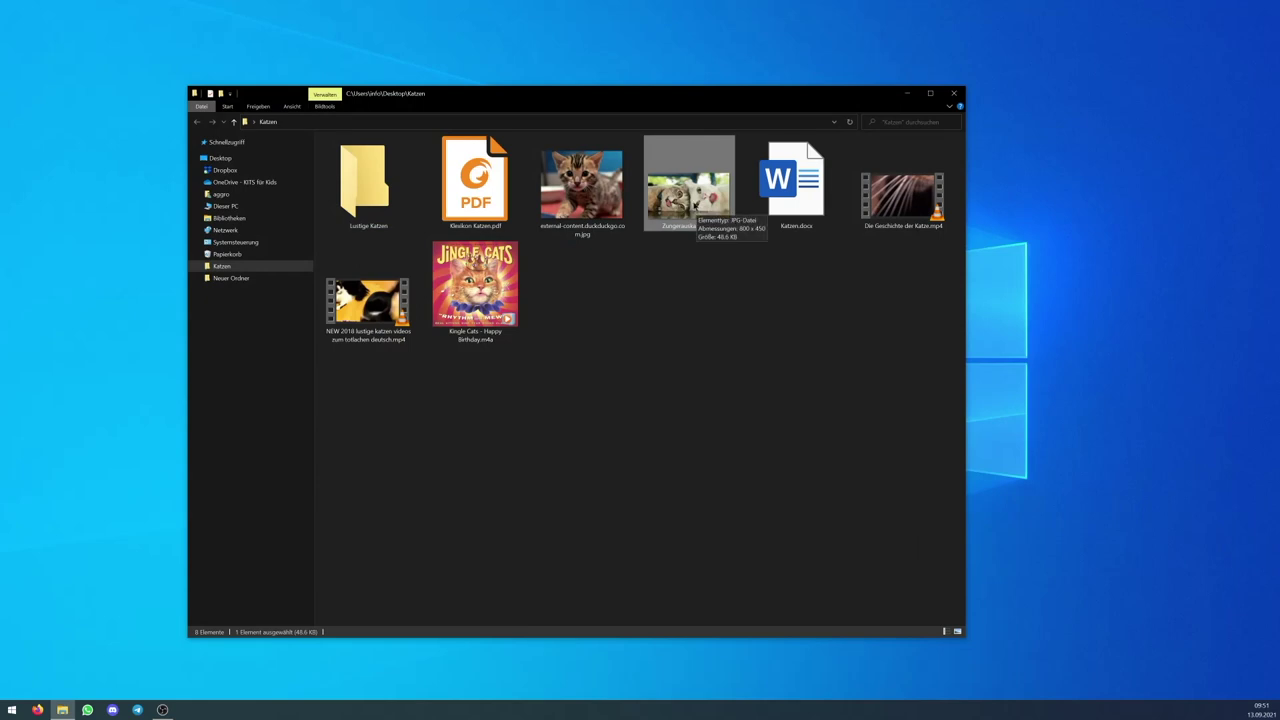
# Copy Zungerauskatzen.jpg and paste it into the Lustige Katzen folder
pyautogui.rightClick(692, 203)
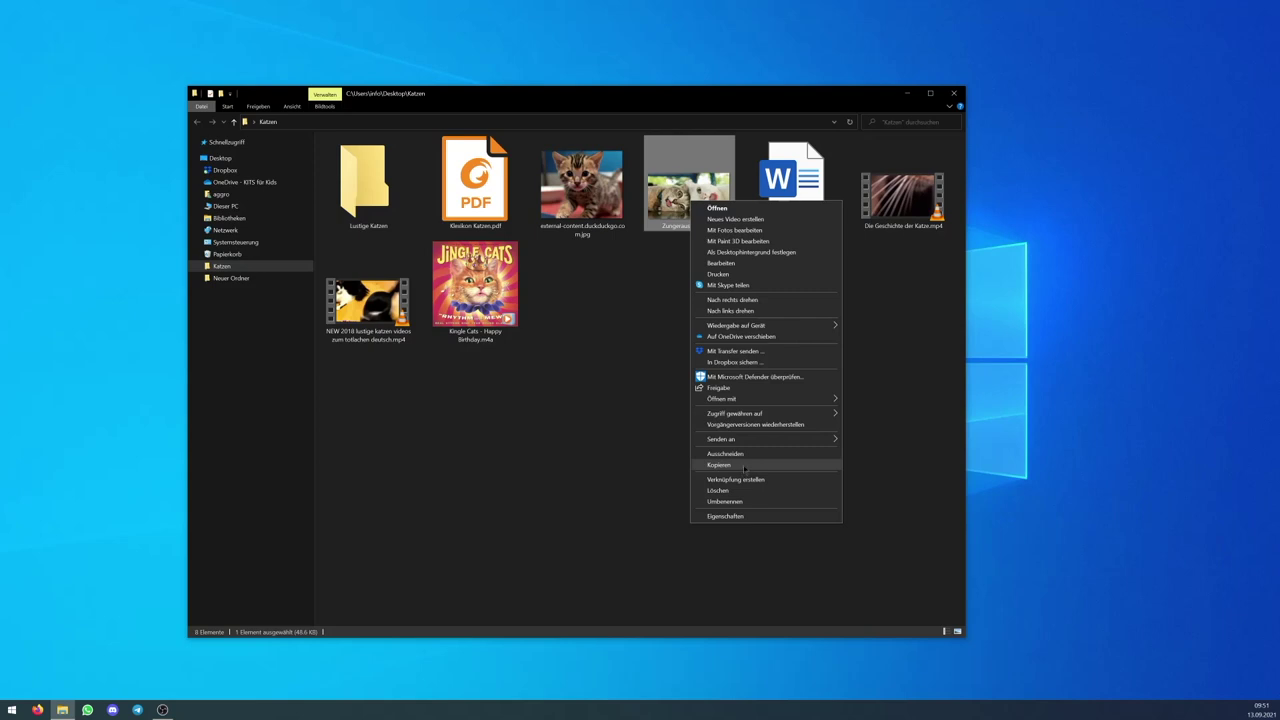
pyautogui.click(744, 465)
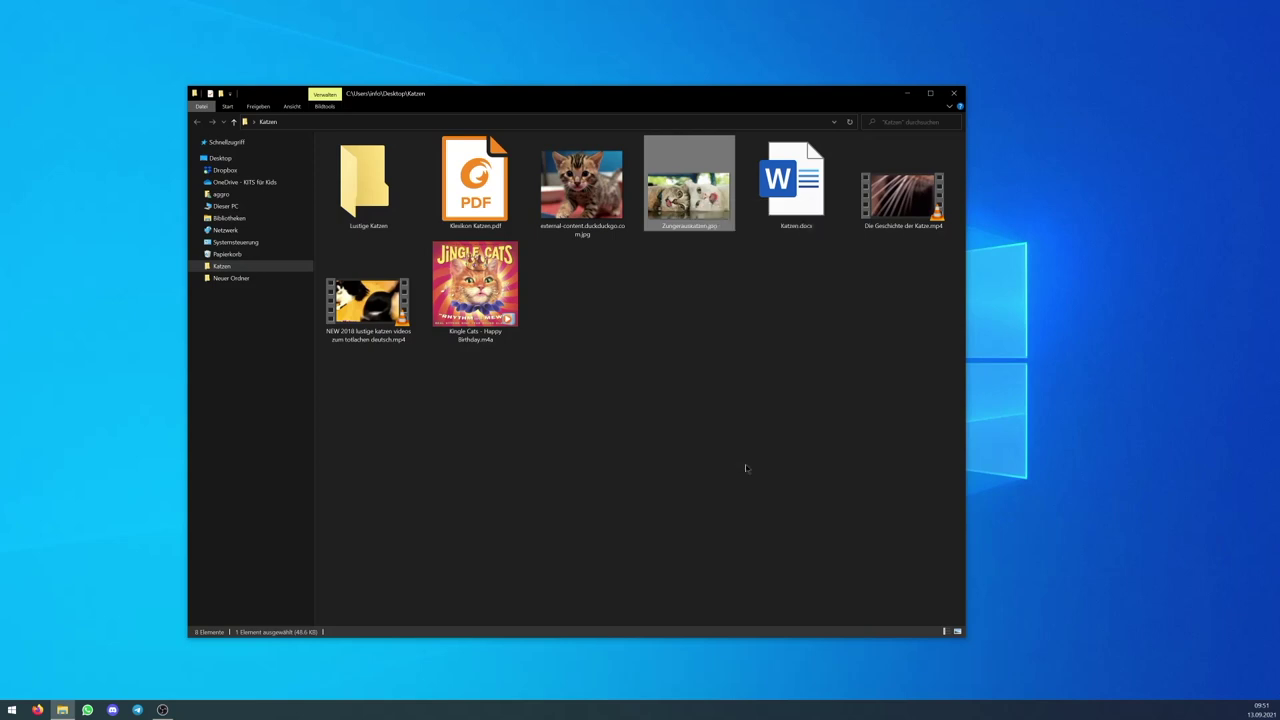
pyautogui.doubleClick(370, 184)
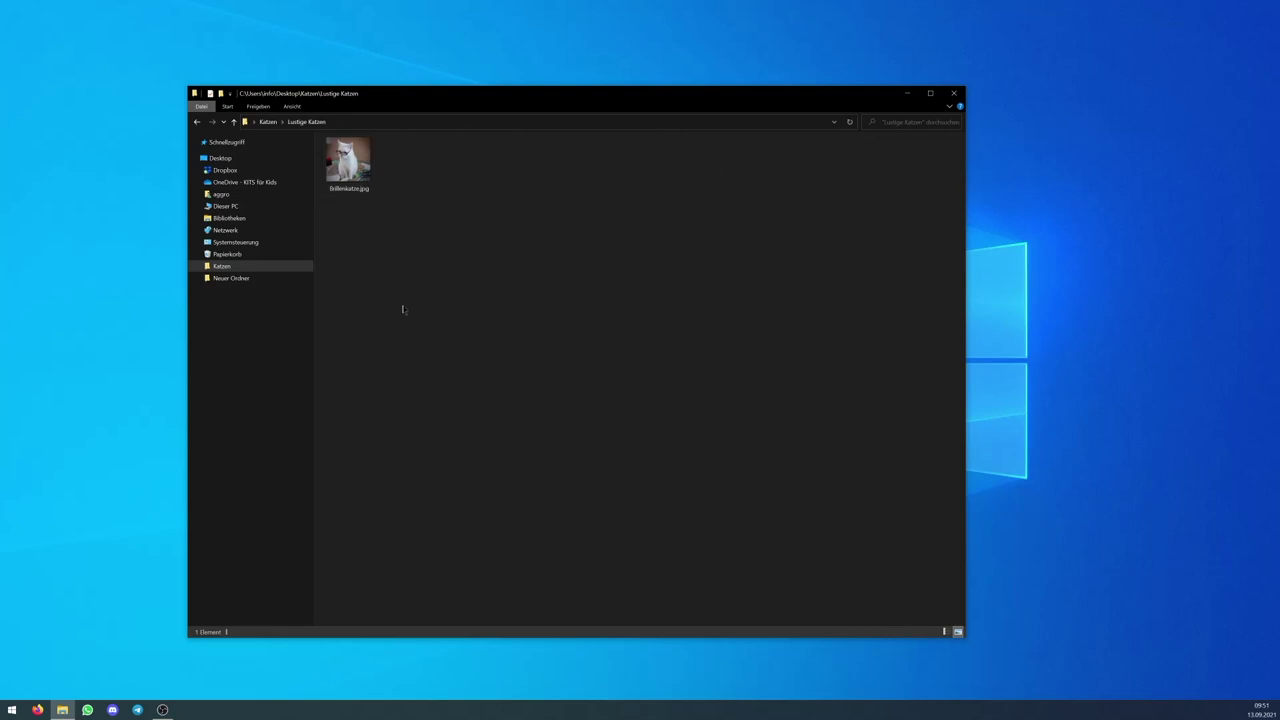
pyautogui.rightClick(415, 174)
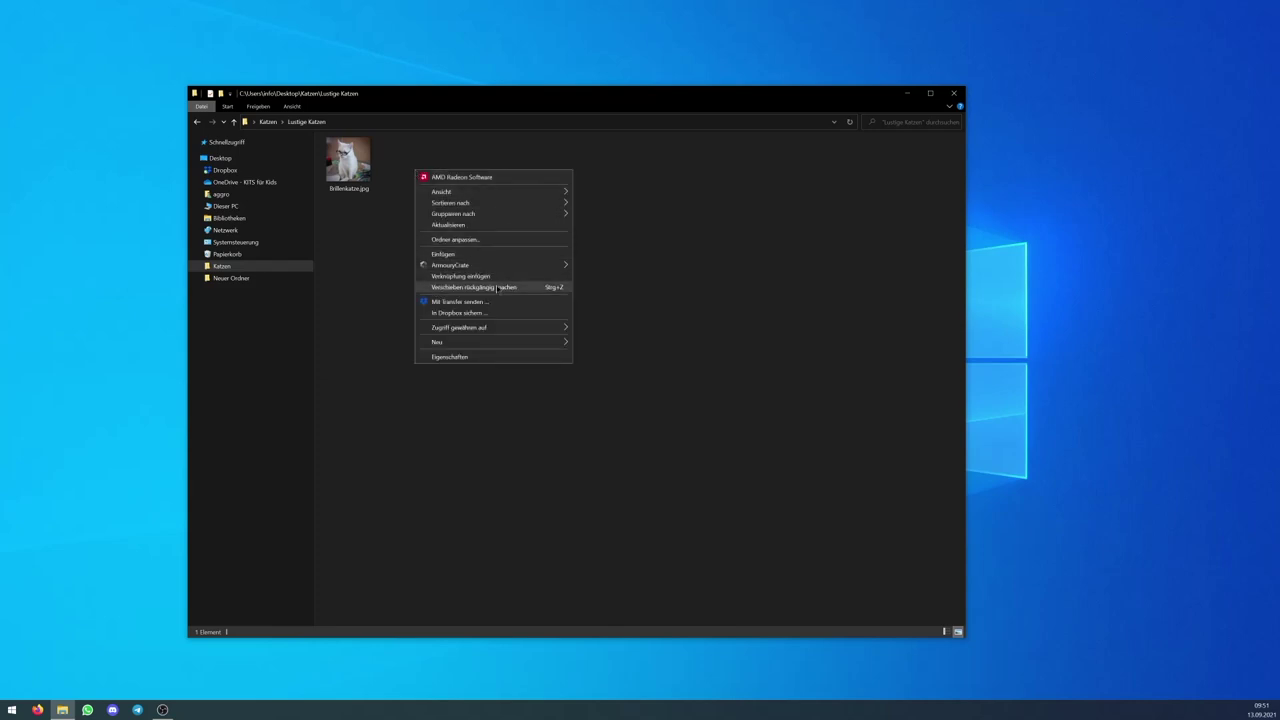
pyautogui.click(472, 430)
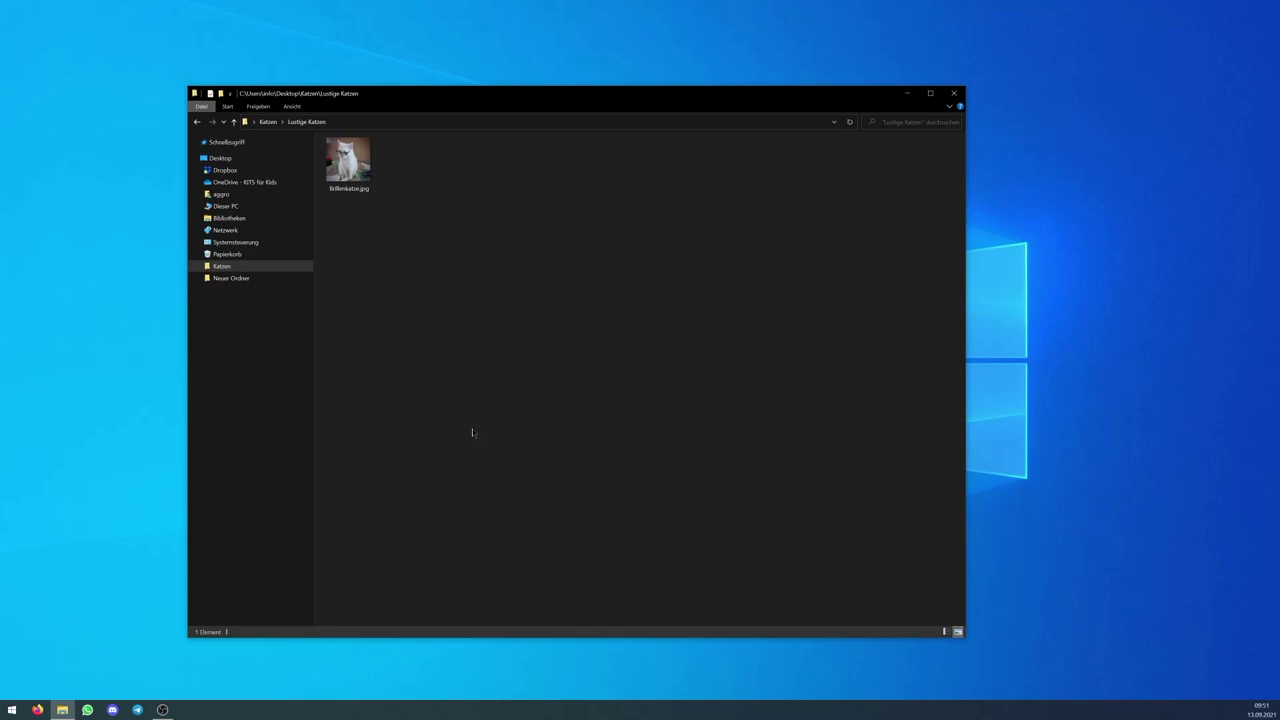
pyautogui.rightClick(447, 286)
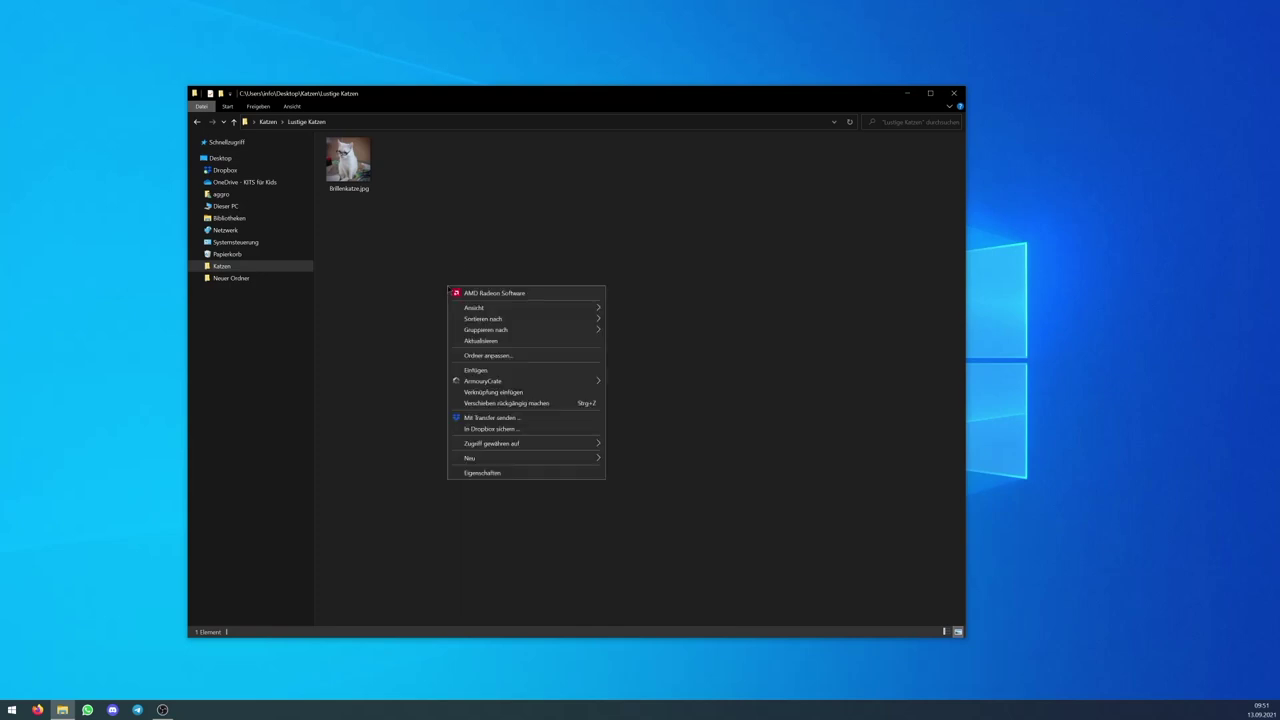
pyautogui.click(486, 372)
pyautogui.click(486, 376)
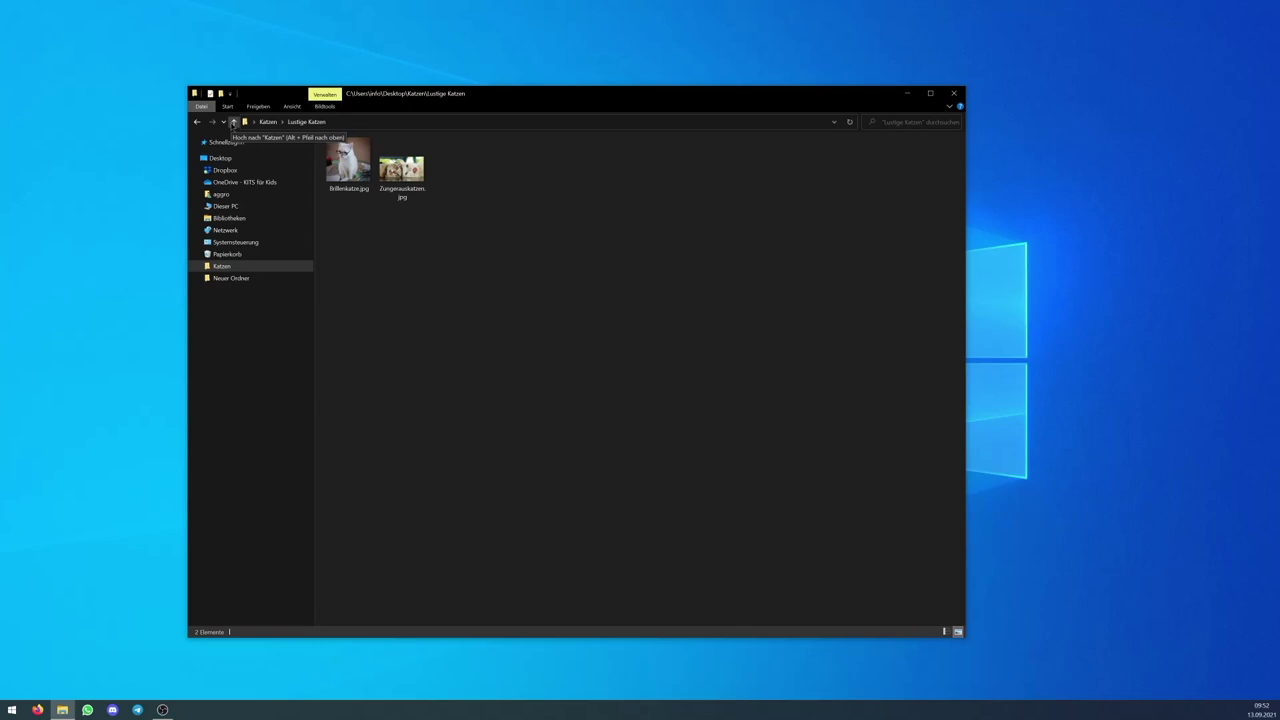
# Switch between the Lustige Katzen folder and its parent folder, ending in Katzen with nothing selected
pyautogui.click(233, 121)
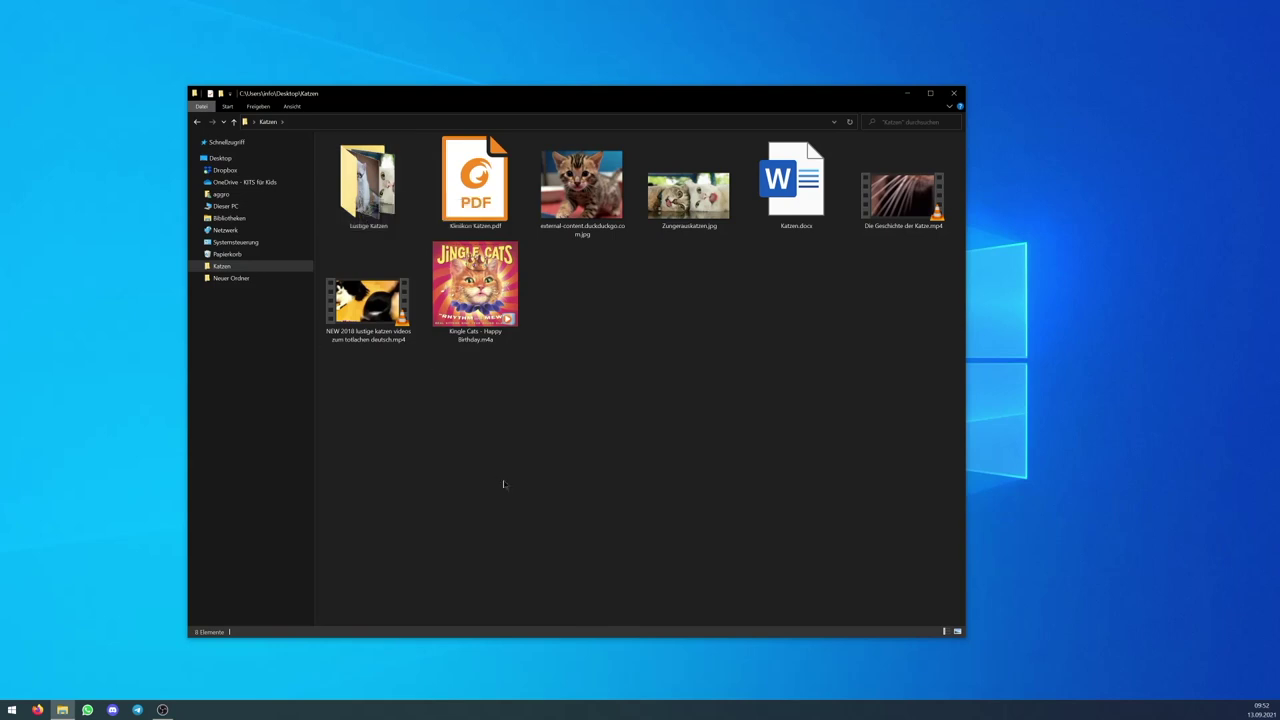
pyautogui.click(370, 180)
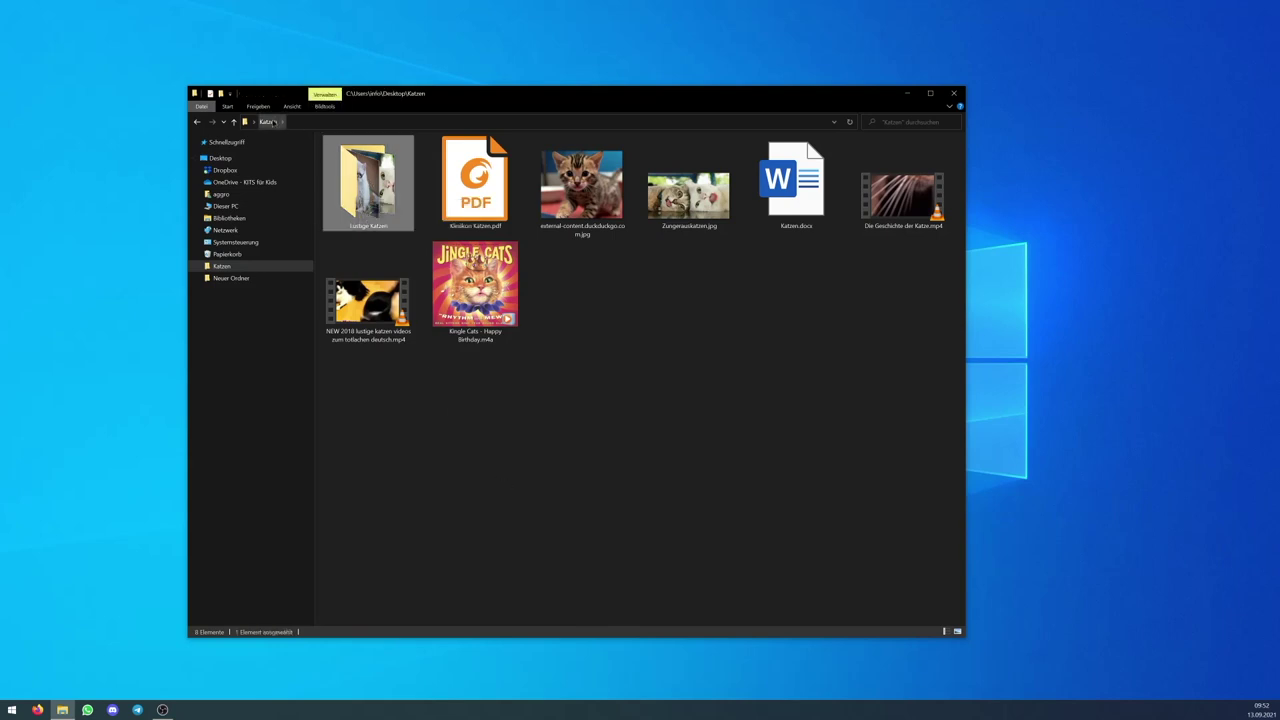
pyautogui.press('Return')
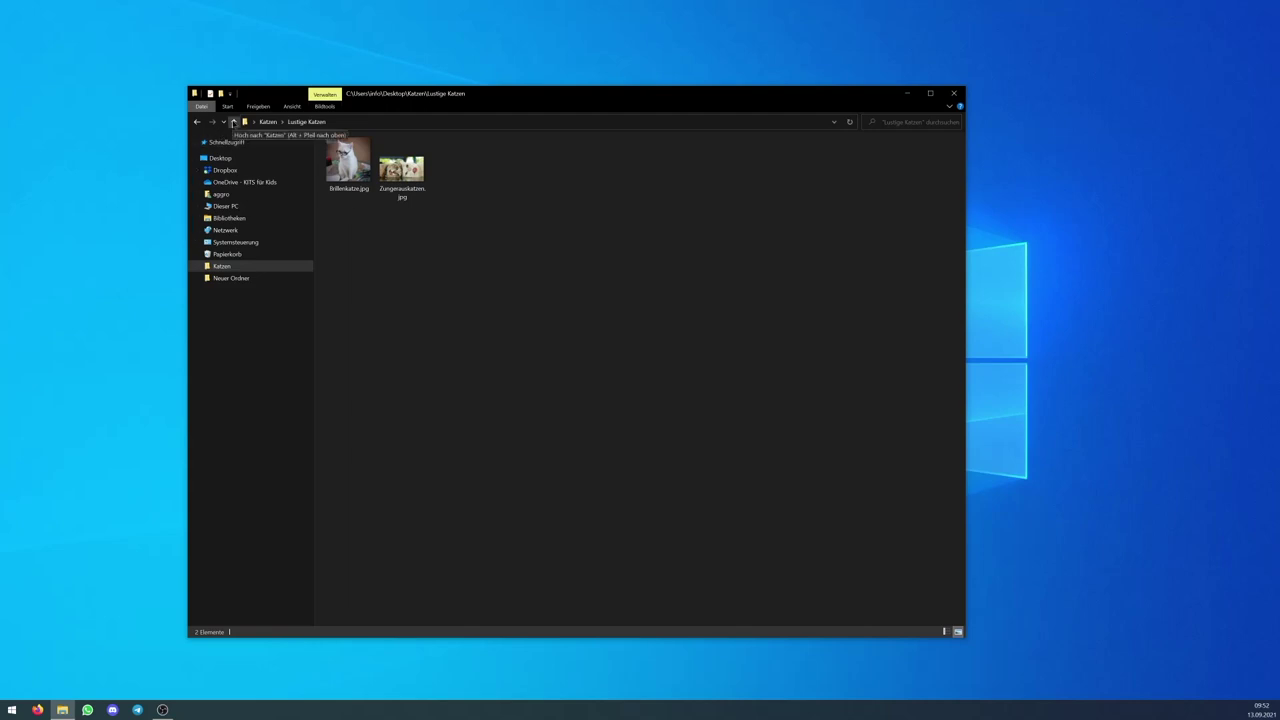
pyautogui.click(233, 121)
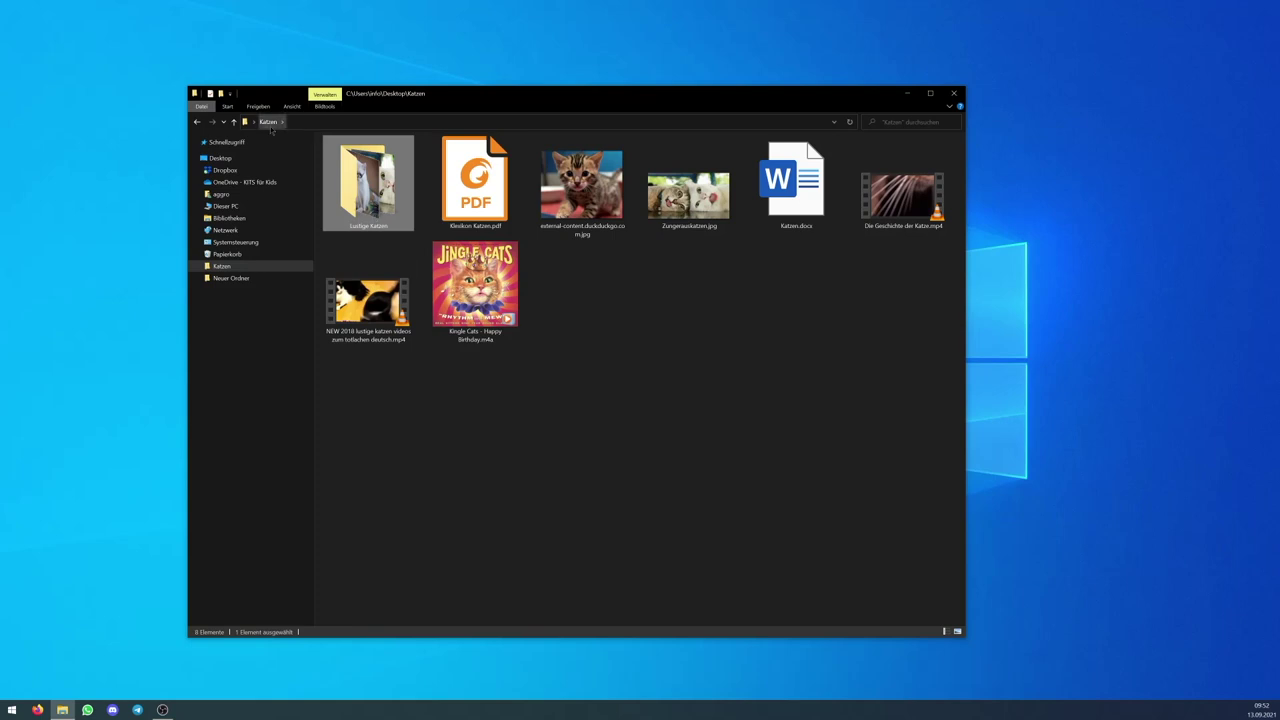
pyautogui.click(773, 421)
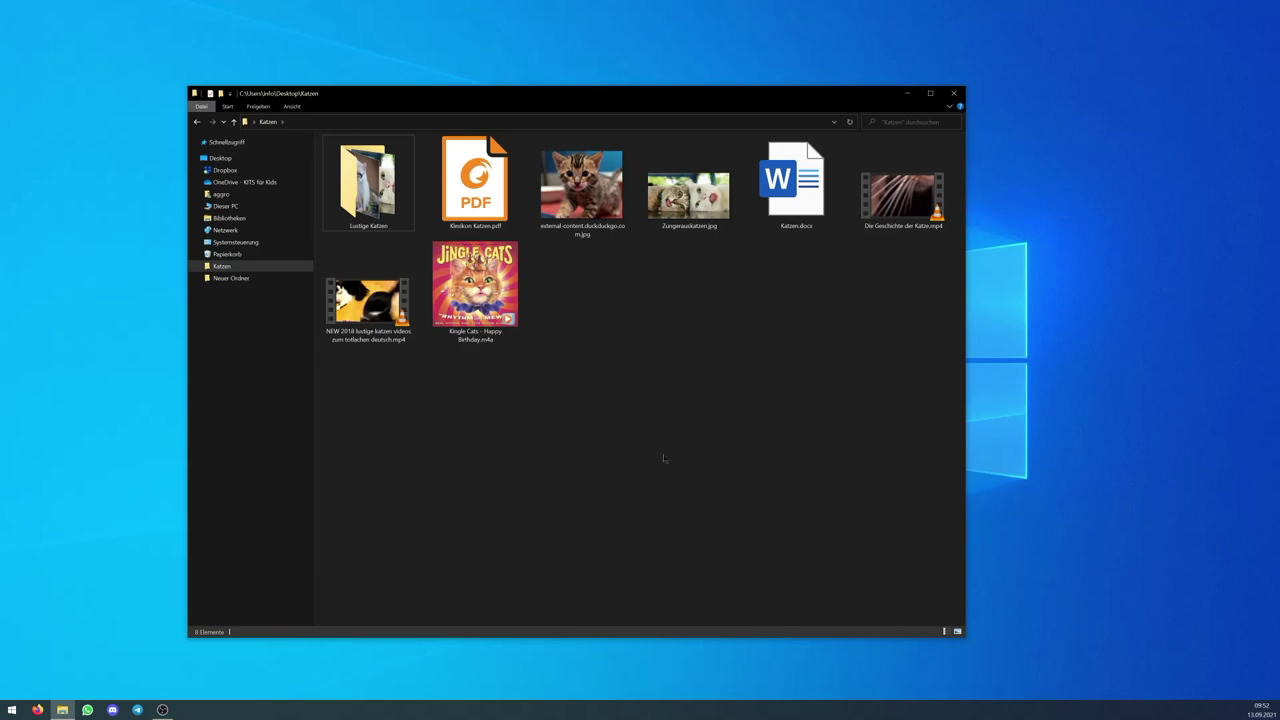
# Move Kingle Cats - Happy Birthday.m4a and NEW 2018 lustige katzen videos zum totlachen deutsch.mp4 into the Lustige Katzen folder
pyautogui.click(405, 222)
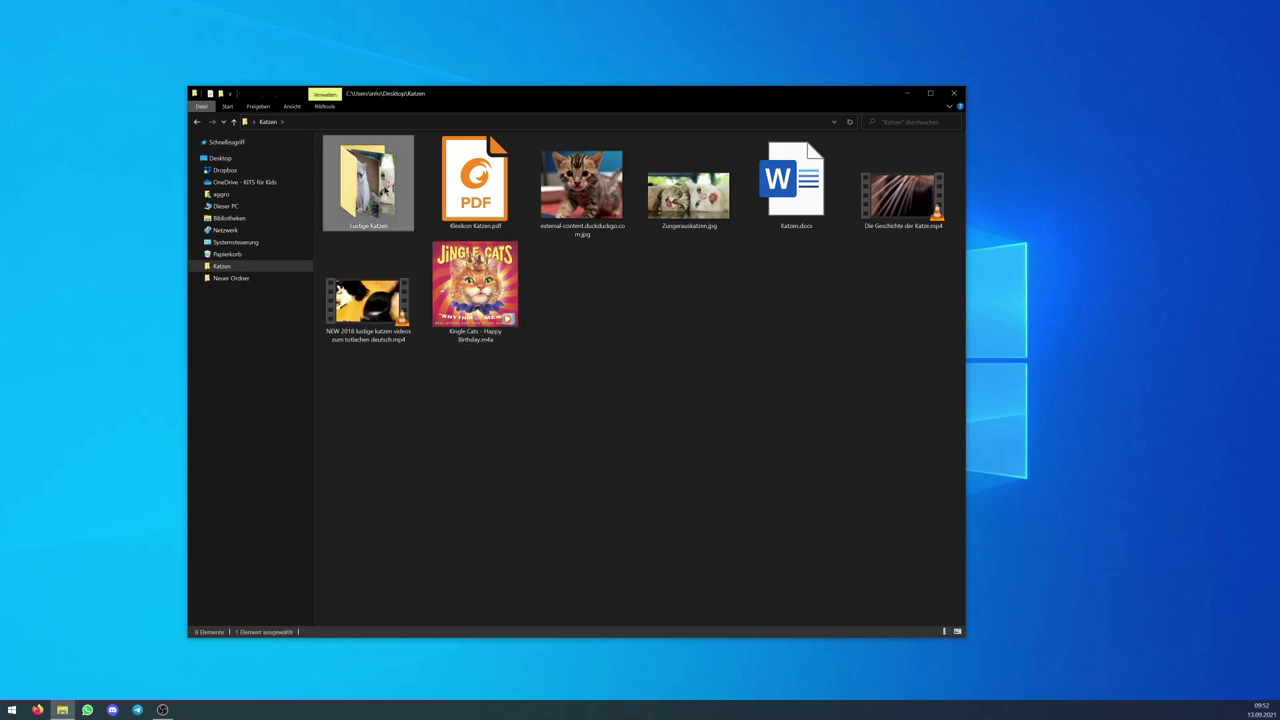
pyautogui.moveTo(464, 278); pyautogui.dragTo(372, 180)
pyautogui.click(903, 195)
pyautogui.moveTo(688, 195); pyautogui.dragTo(368, 180)
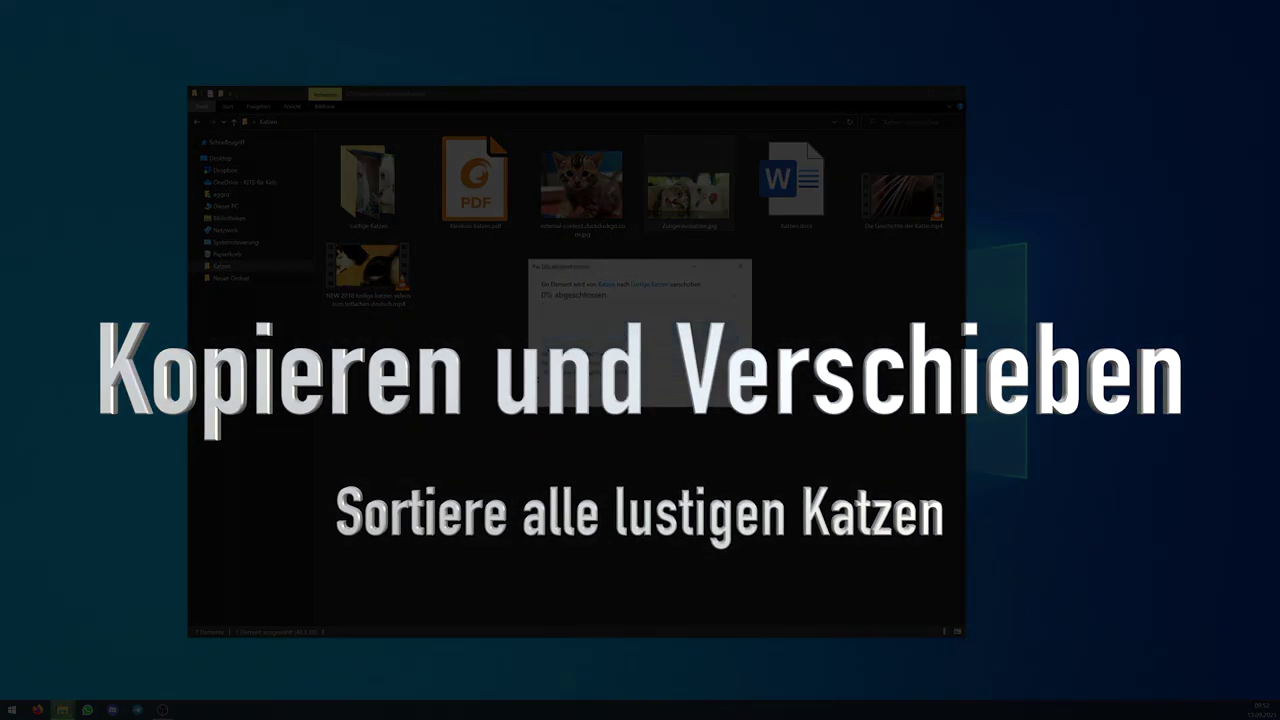
pyautogui.click(590, 335)
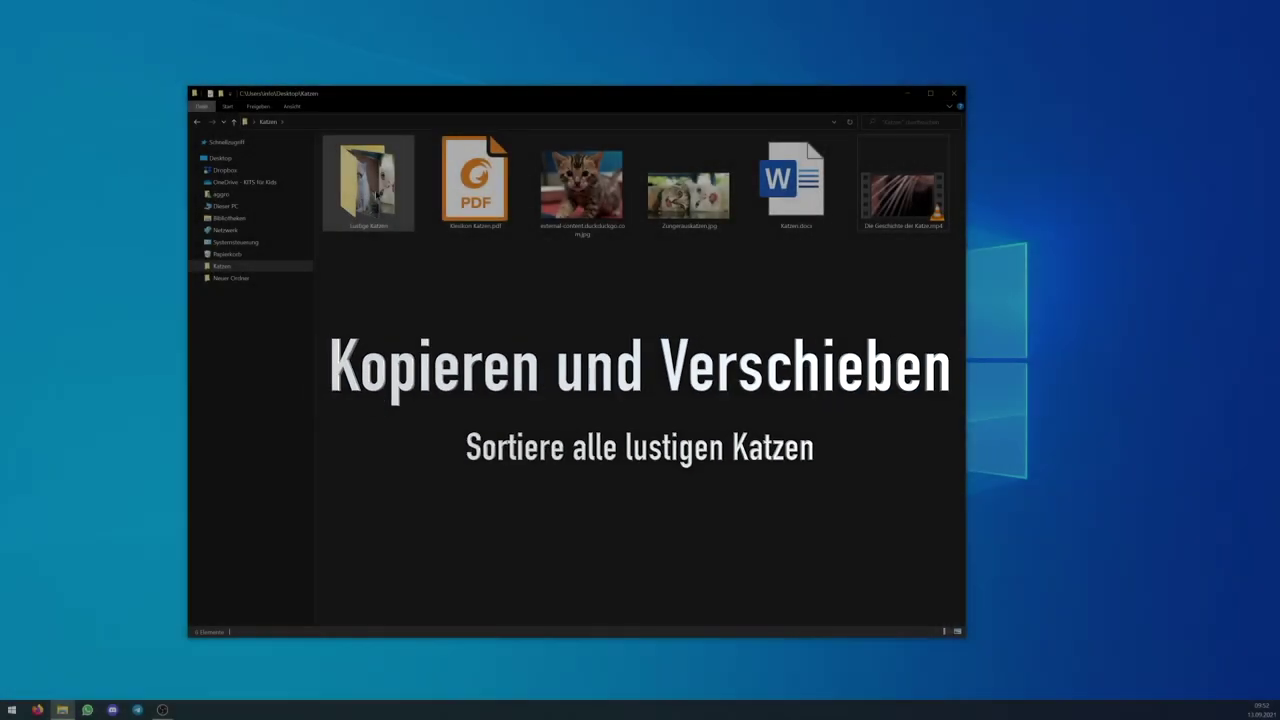
# Enter the Lustige Katzen folder, open Brillenkatze.jpg to look at the picture and close the viewer
pyautogui.doubleClick(368, 183)
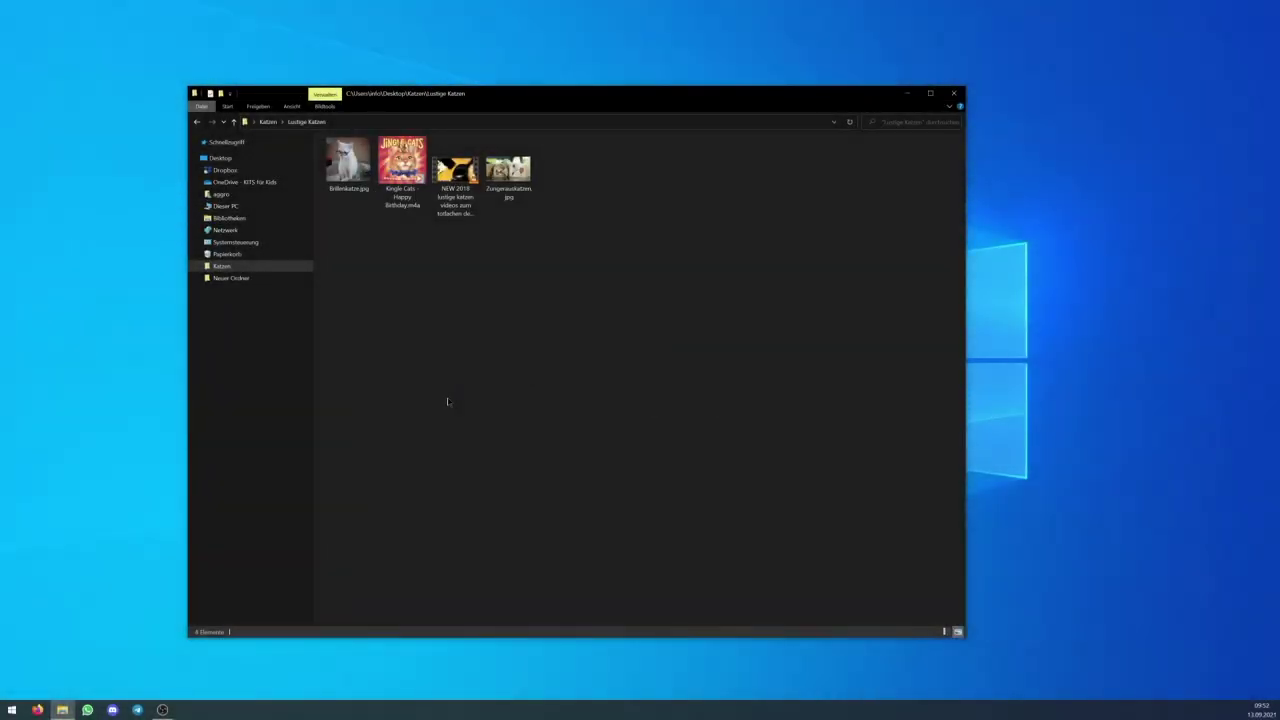
pyautogui.doubleClick(348, 160)
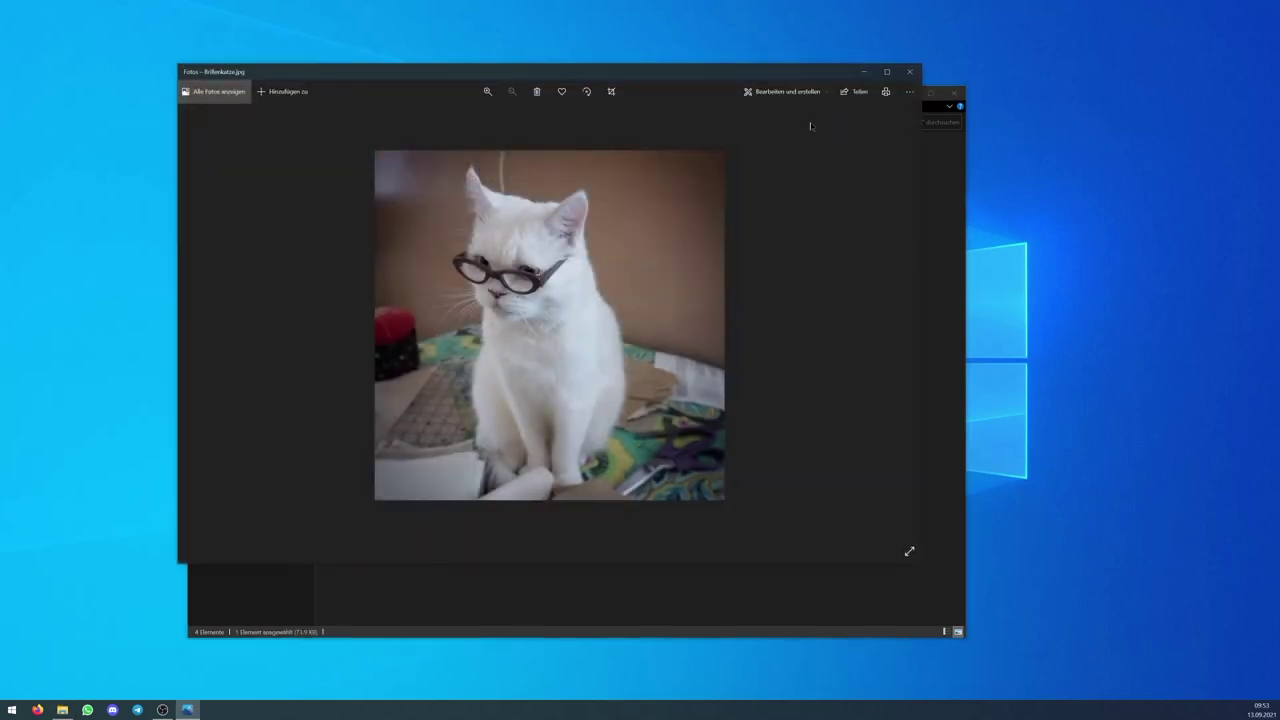
pyautogui.click(909, 71)
# Play Kingle Cats - Happy Birthday.m4a, switch the player to full screen and back, and close it
pyautogui.click(405, 168)
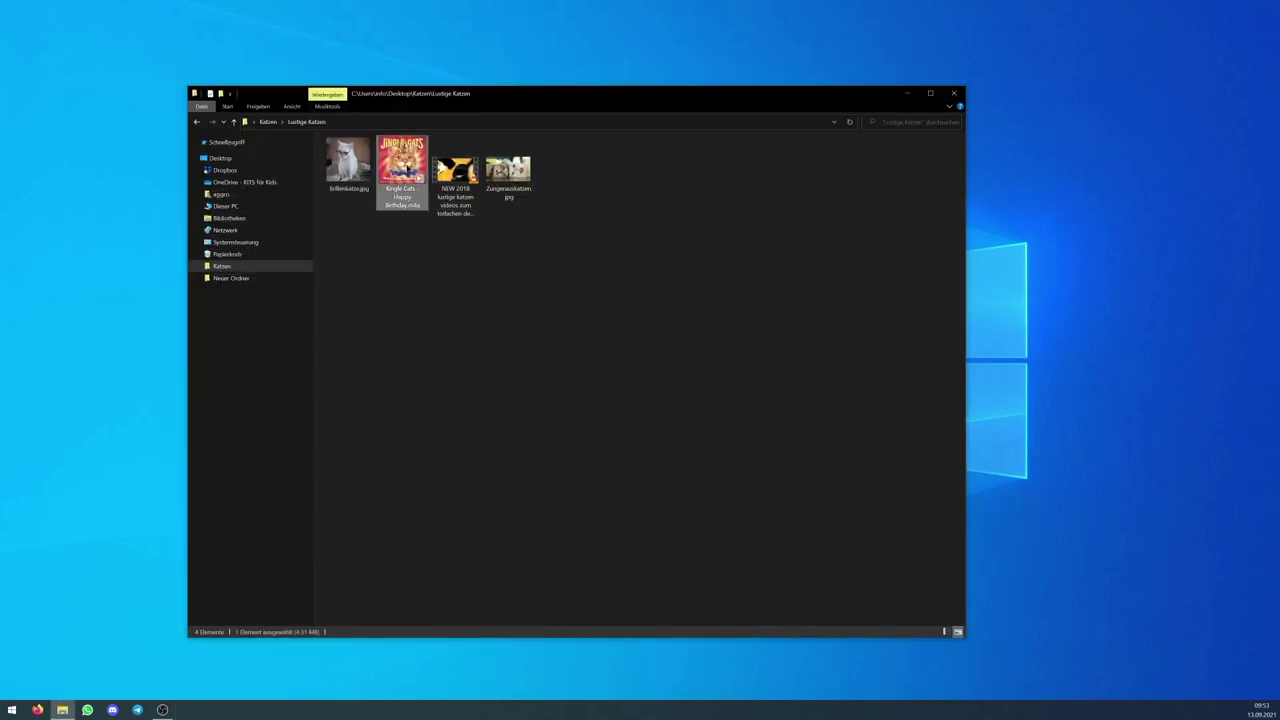
pyautogui.press('Return')
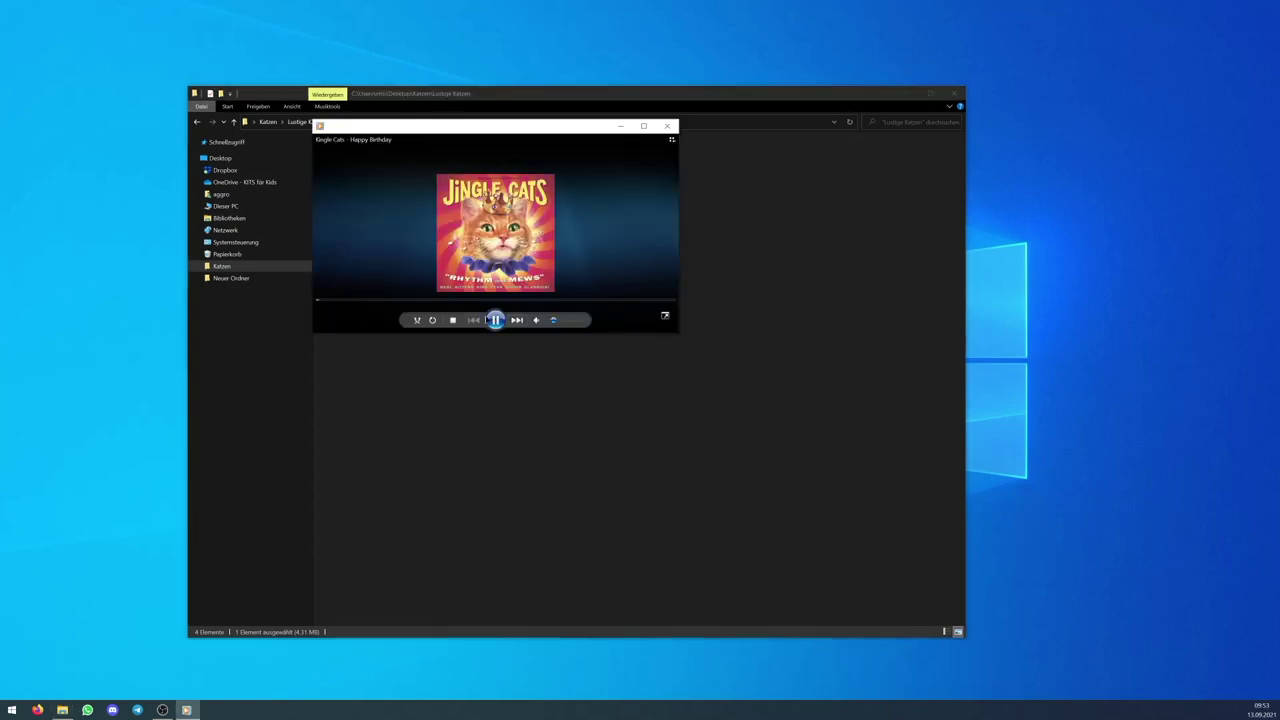
pyautogui.doubleClick(414, 297)
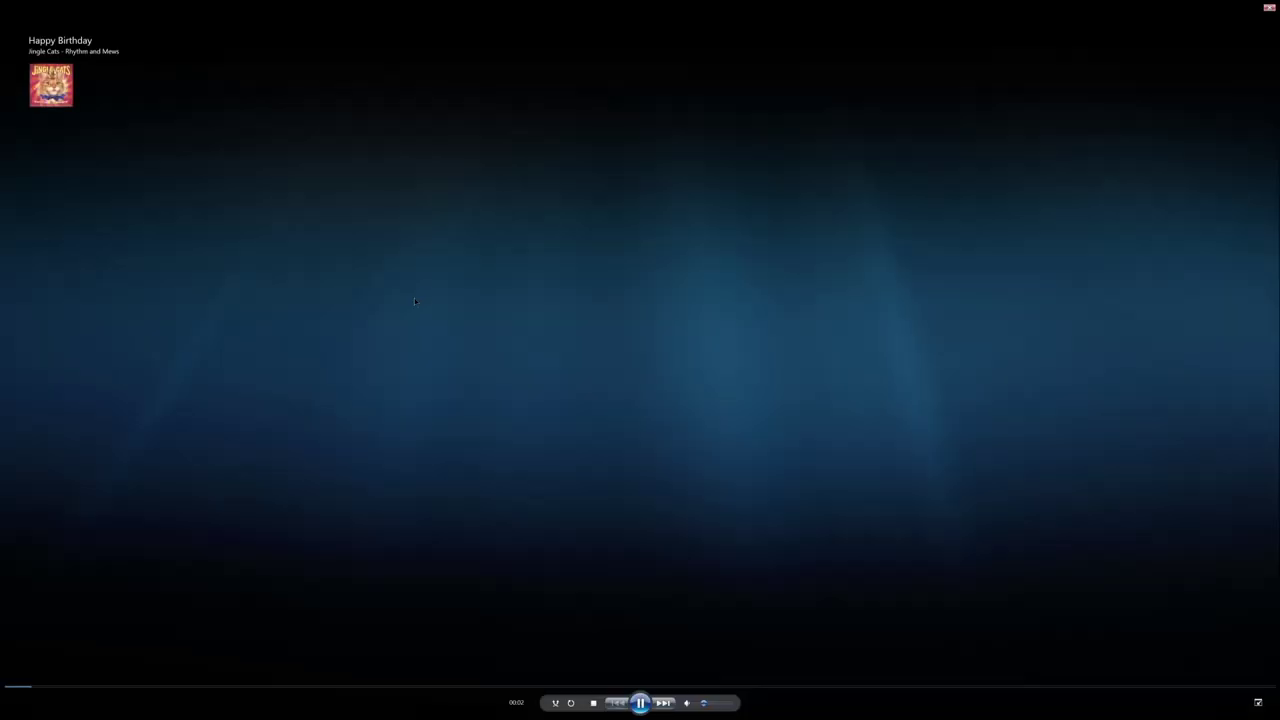
pyautogui.doubleClick(459, 251)
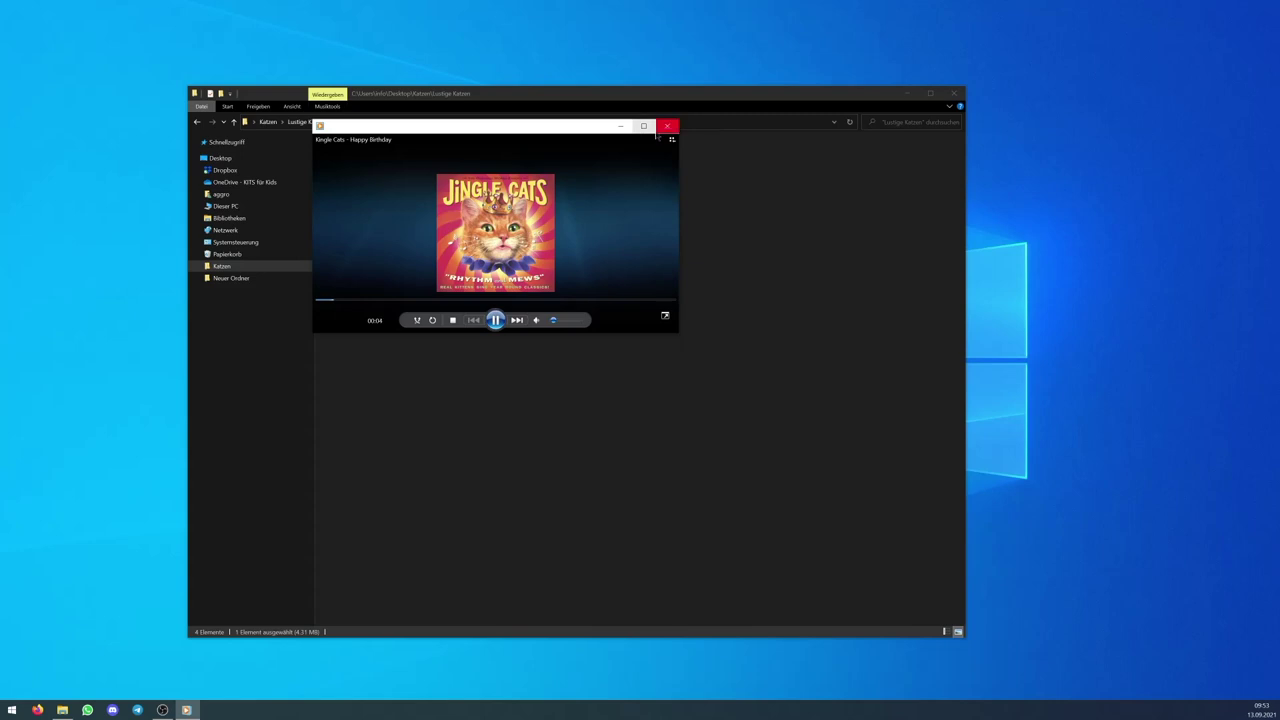
pyautogui.click(667, 126)
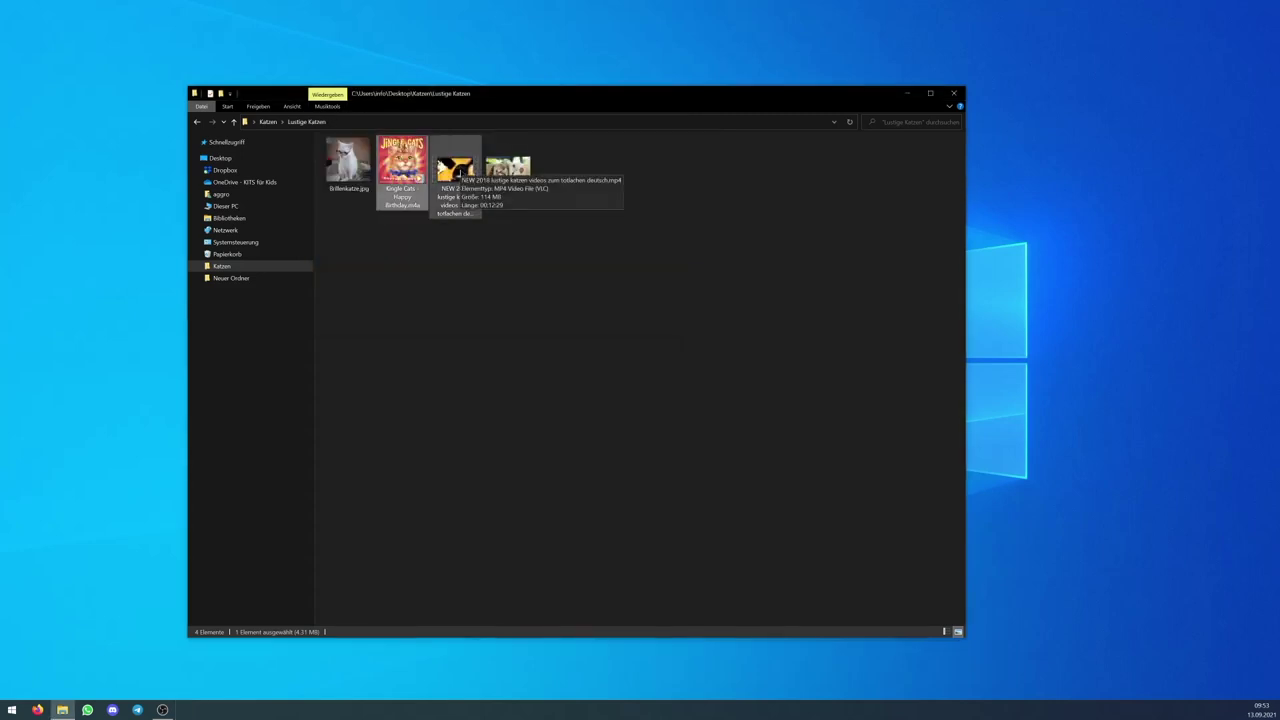
# Play the NEW 2018 lustige katzen video, skip ahead to two further points in it and close the player
pyautogui.click(460, 170)
pyautogui.press('Return')
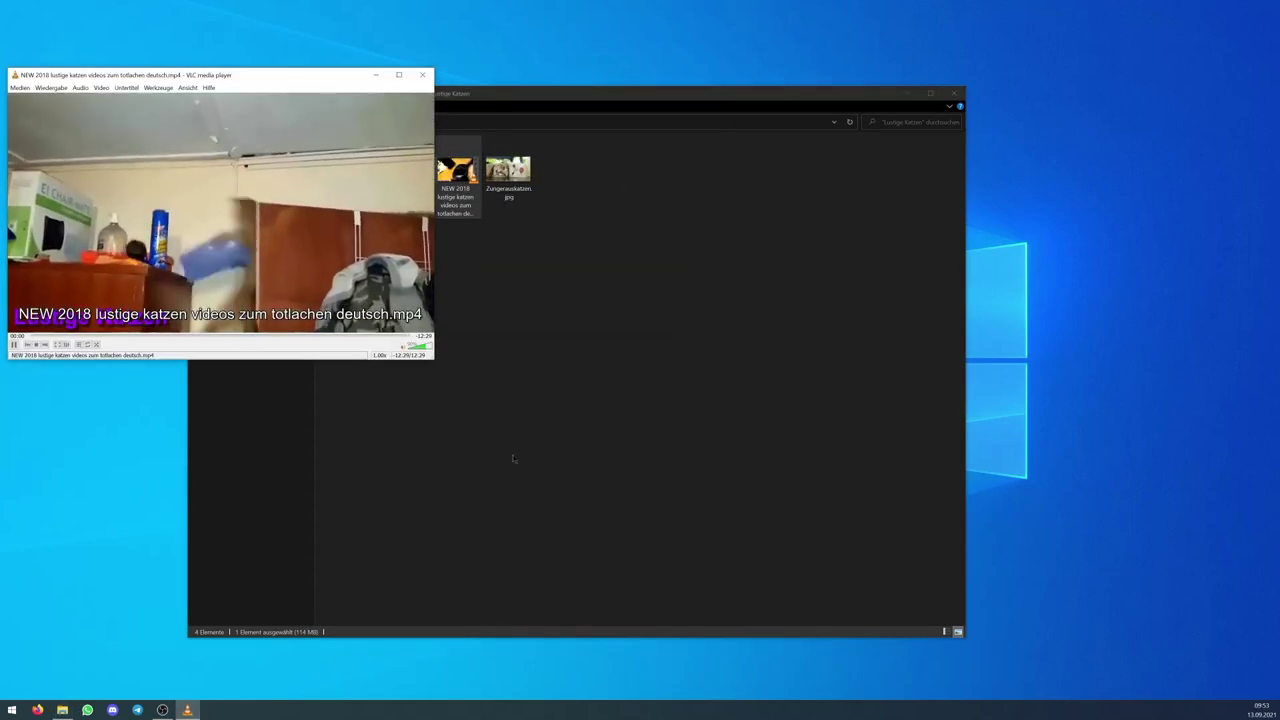
pyautogui.click(100, 336)
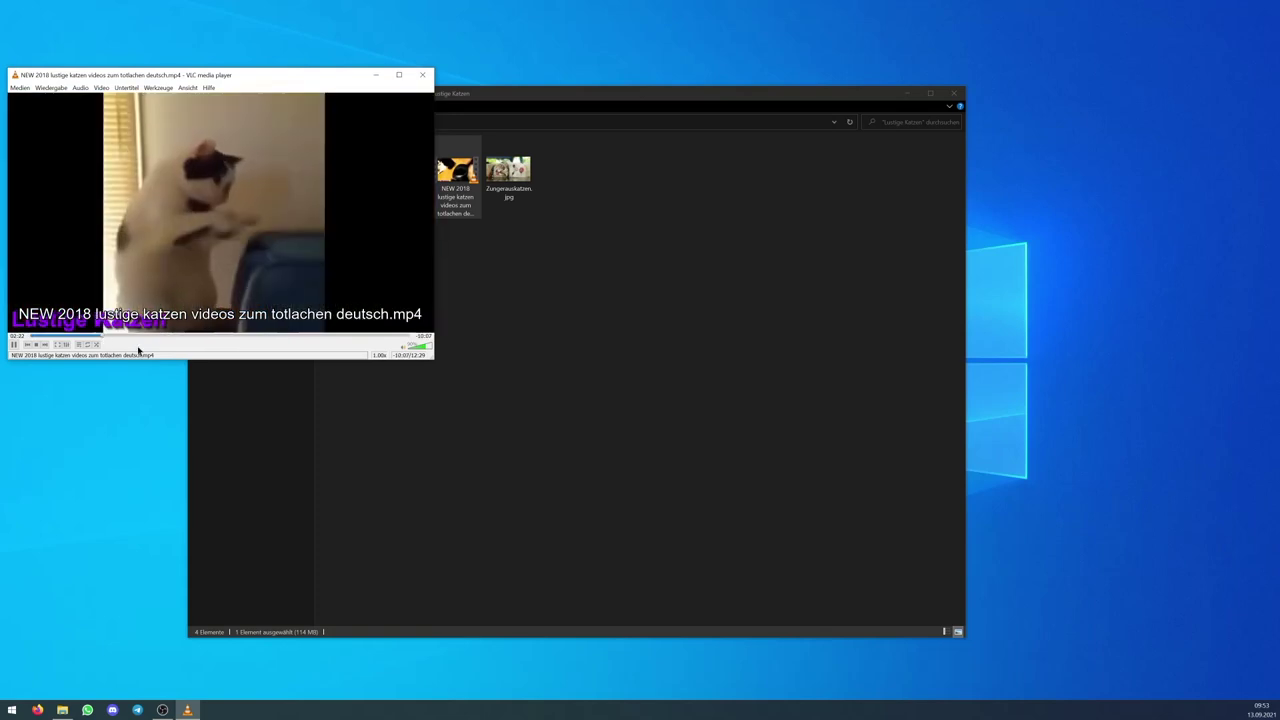
pyautogui.click(210, 337)
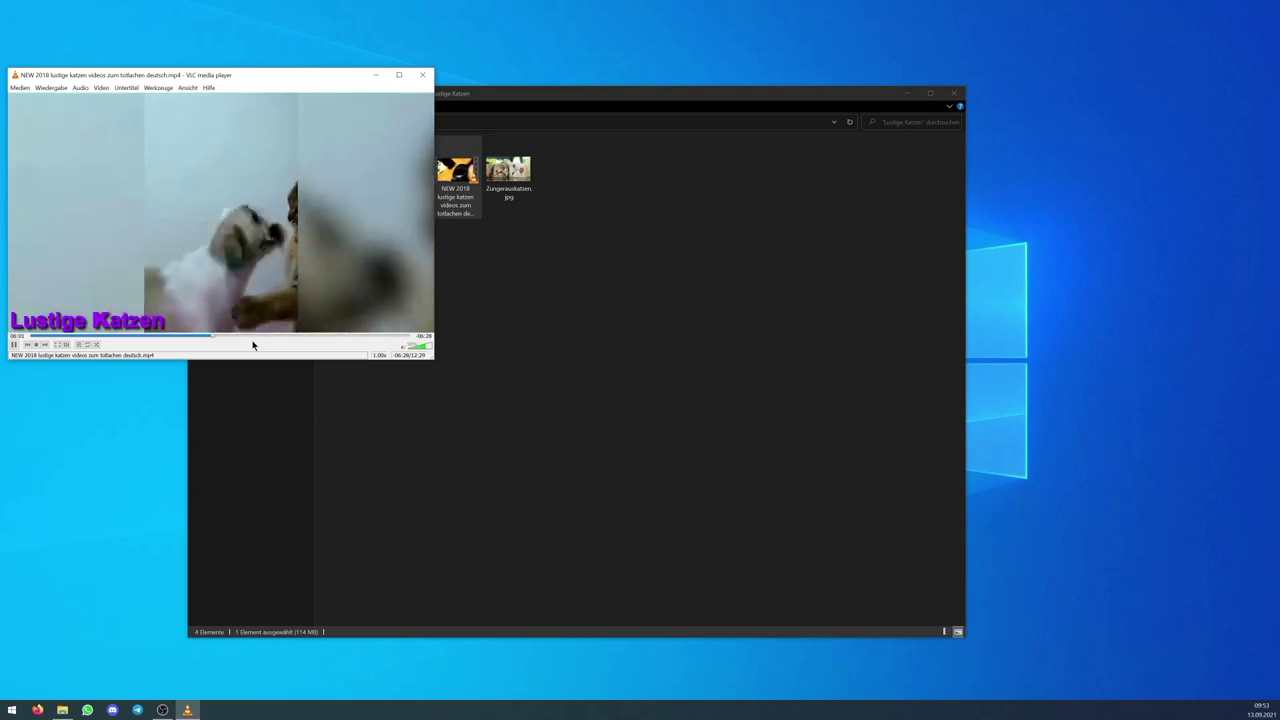
pyautogui.click(421, 75)
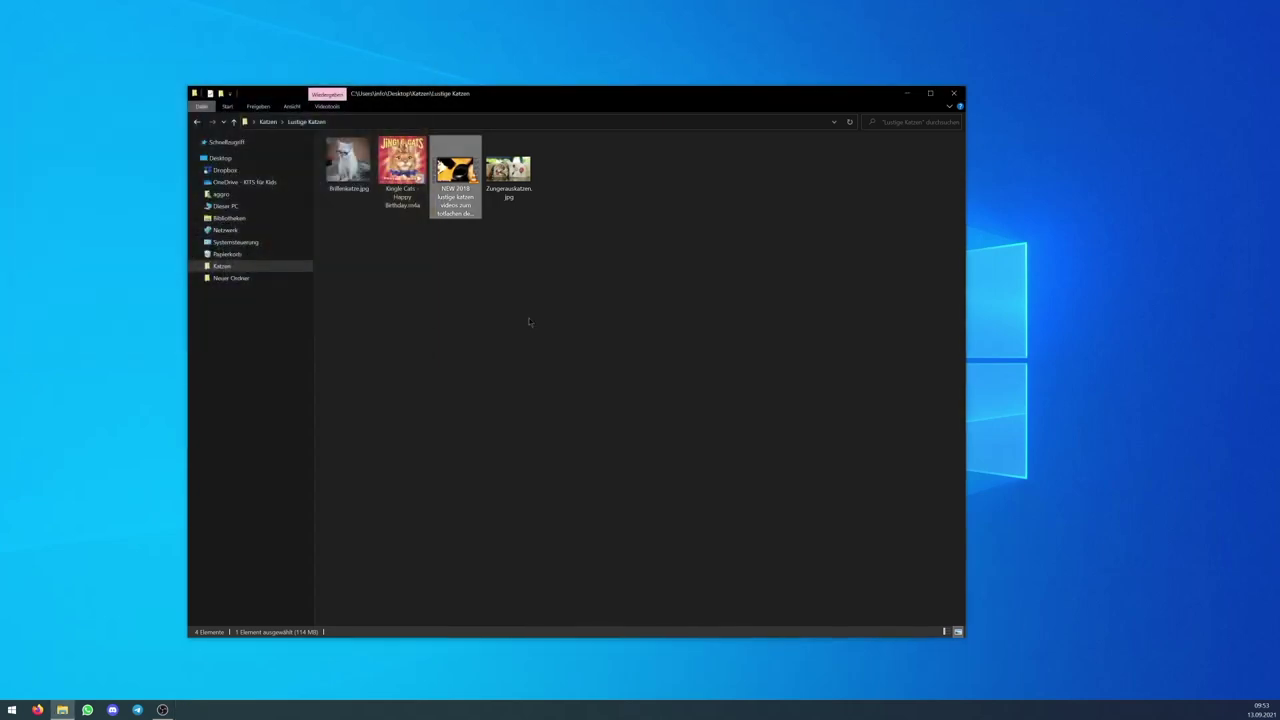
# View Zungerauskatzen.jpg, close the viewer and return to the parent folder Katzen
pyautogui.click(508, 172)
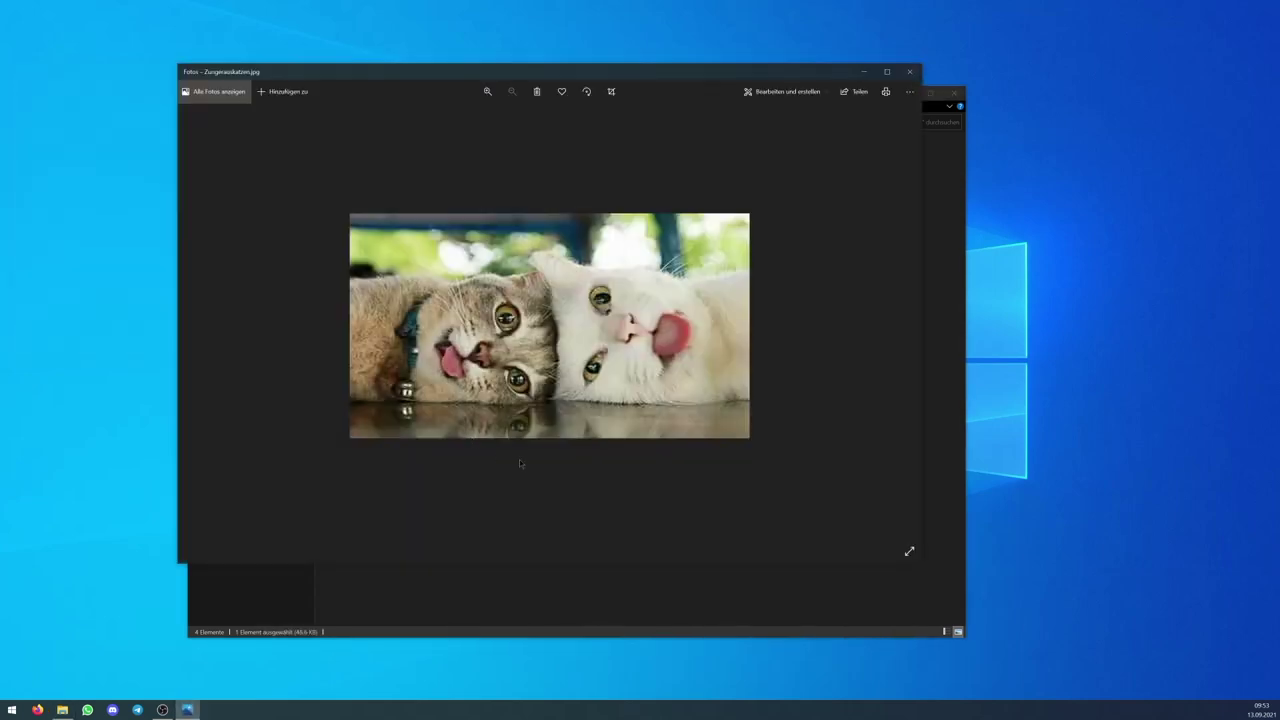
pyautogui.click(909, 71)
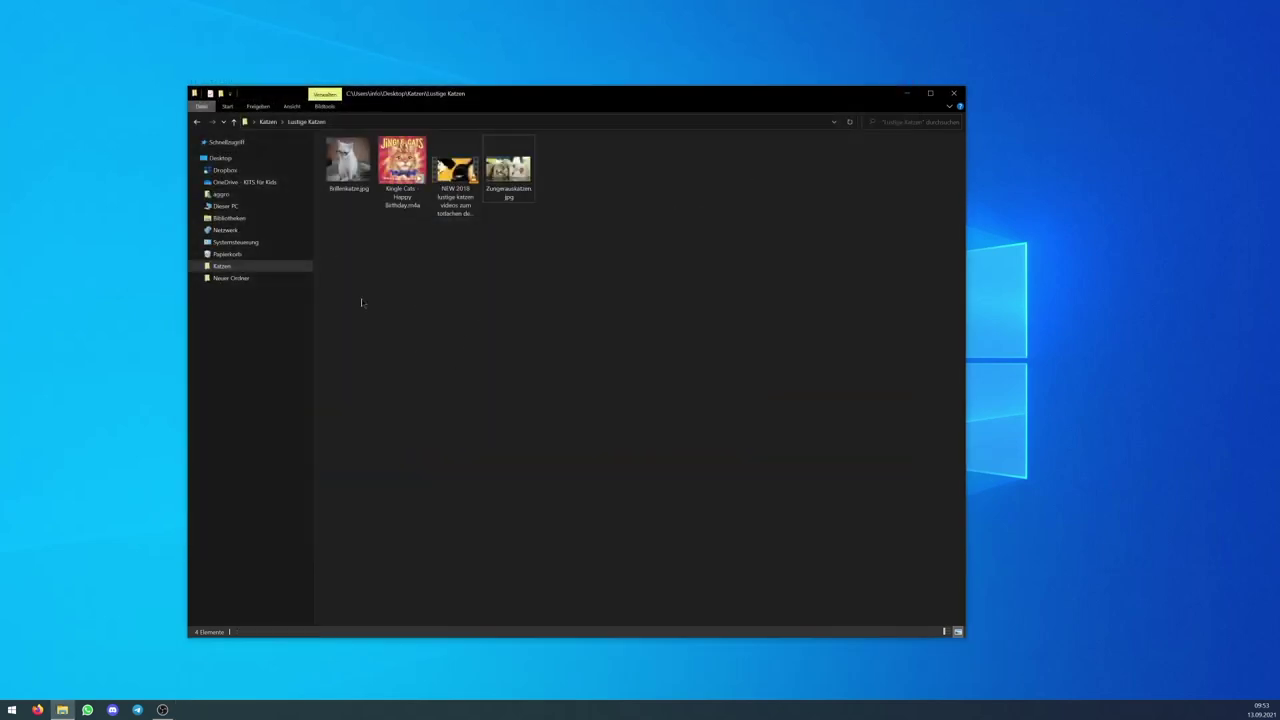
pyautogui.click(267, 122)
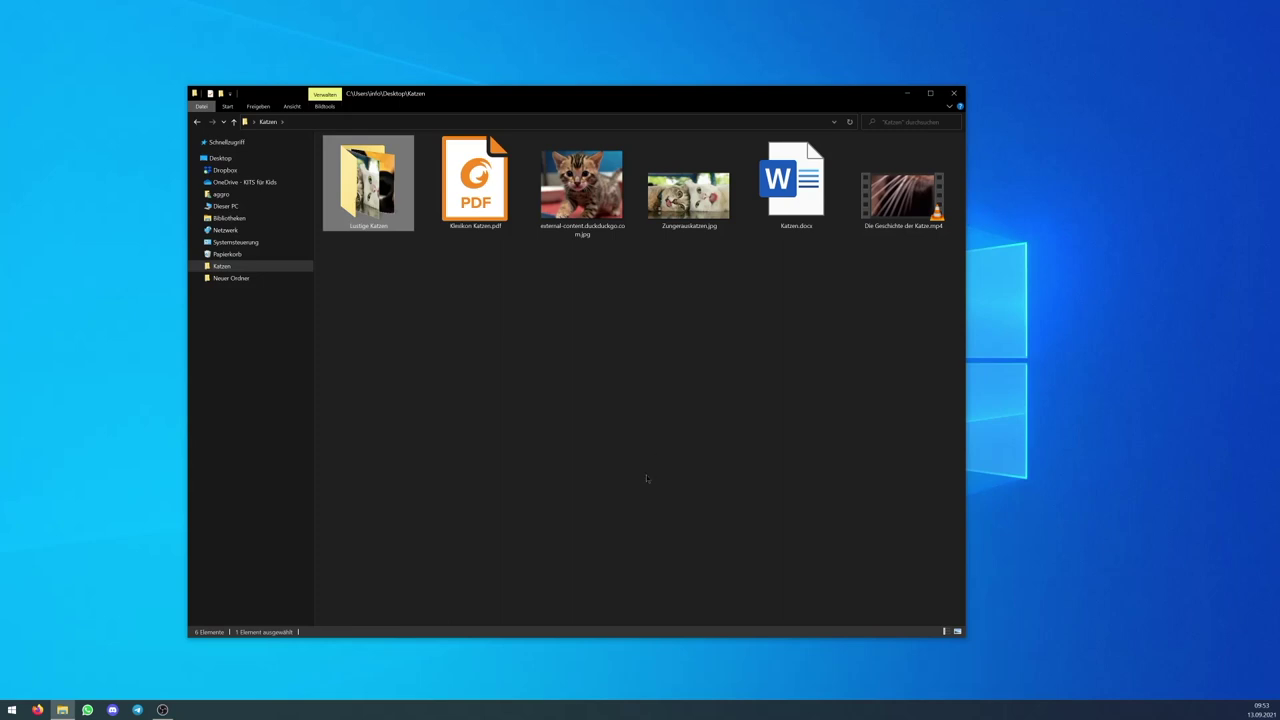
# Create a new folder named interresantes in the Katzen folder
pyautogui.rightClick(362, 296)
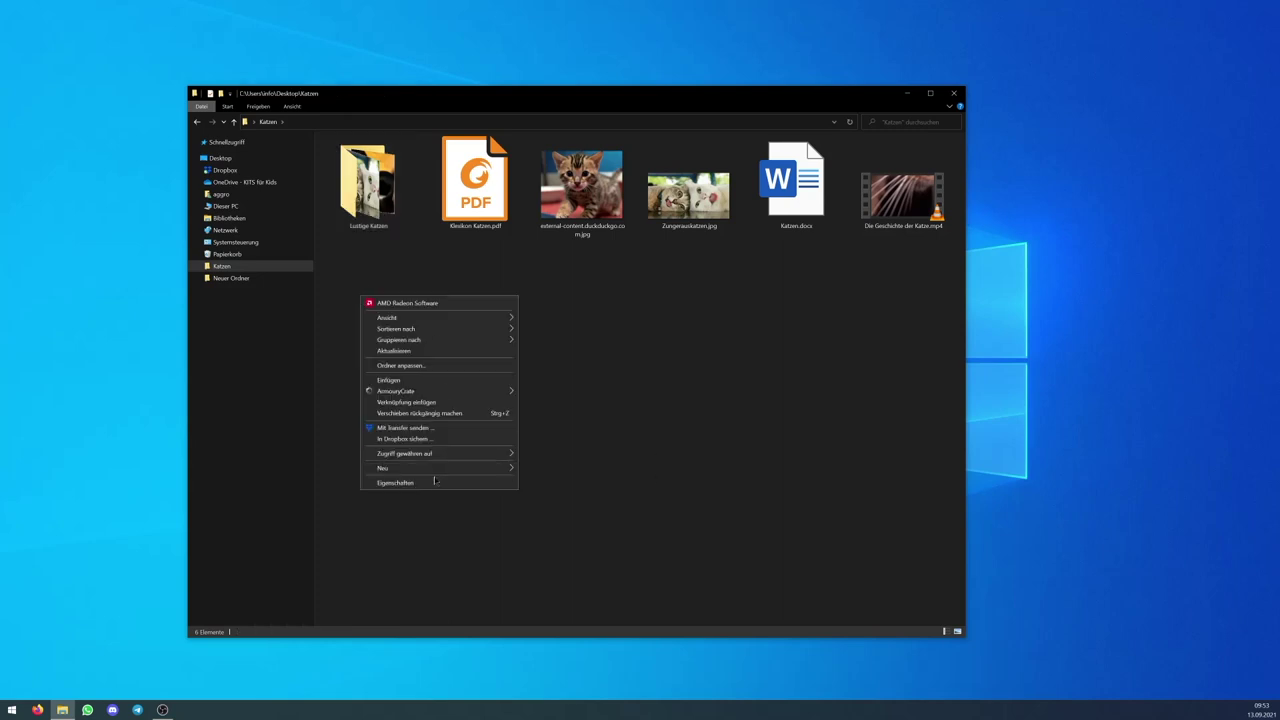
pyautogui.moveTo(440, 468)
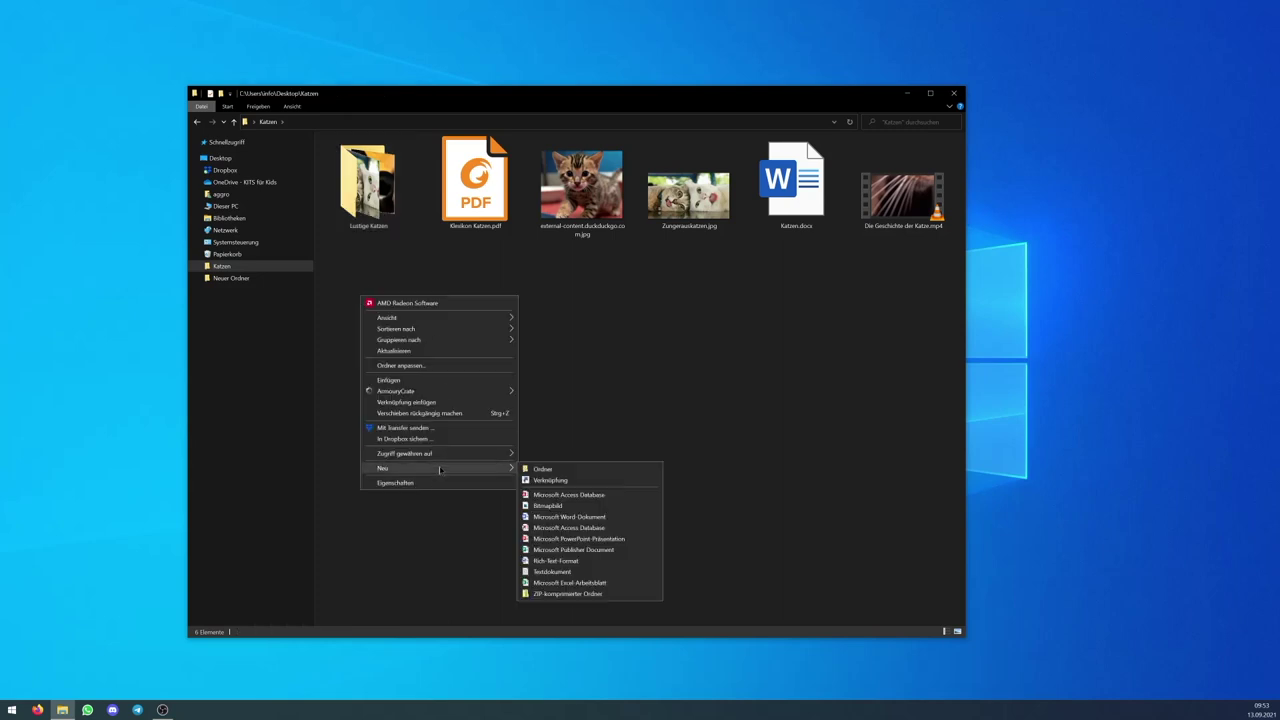
pyautogui.click(558, 469)
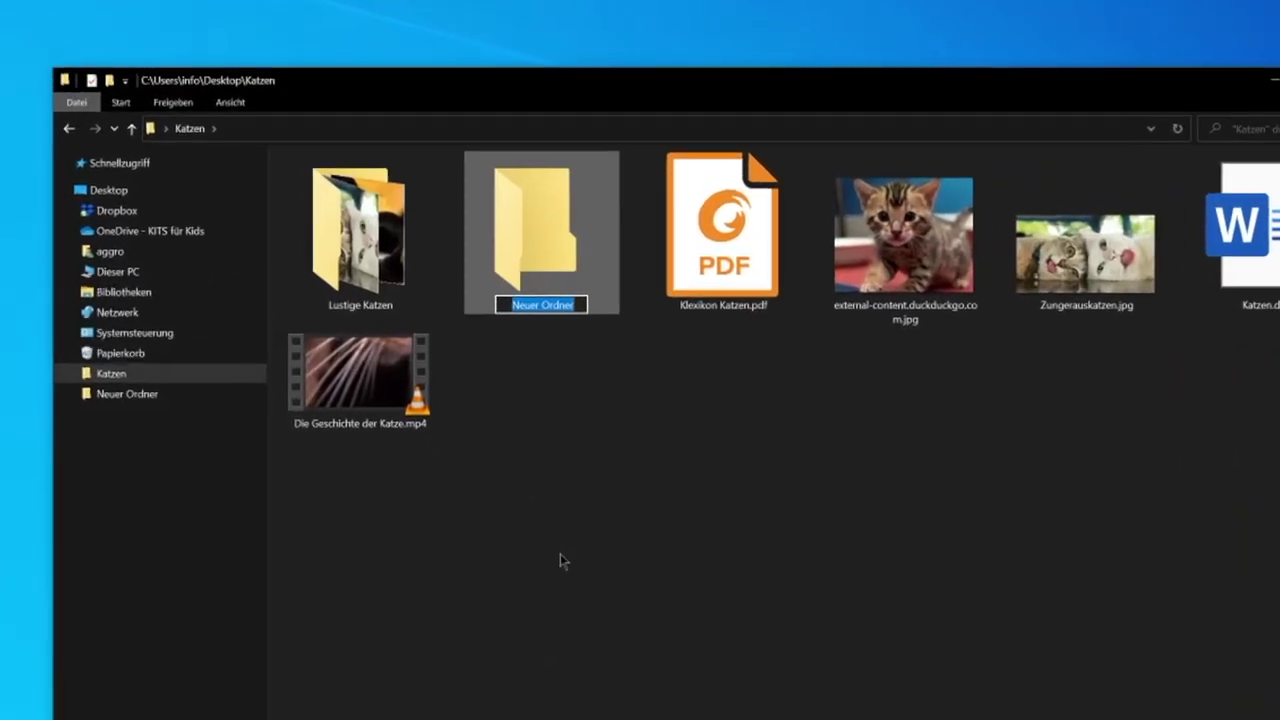
pyautogui.write('intert')
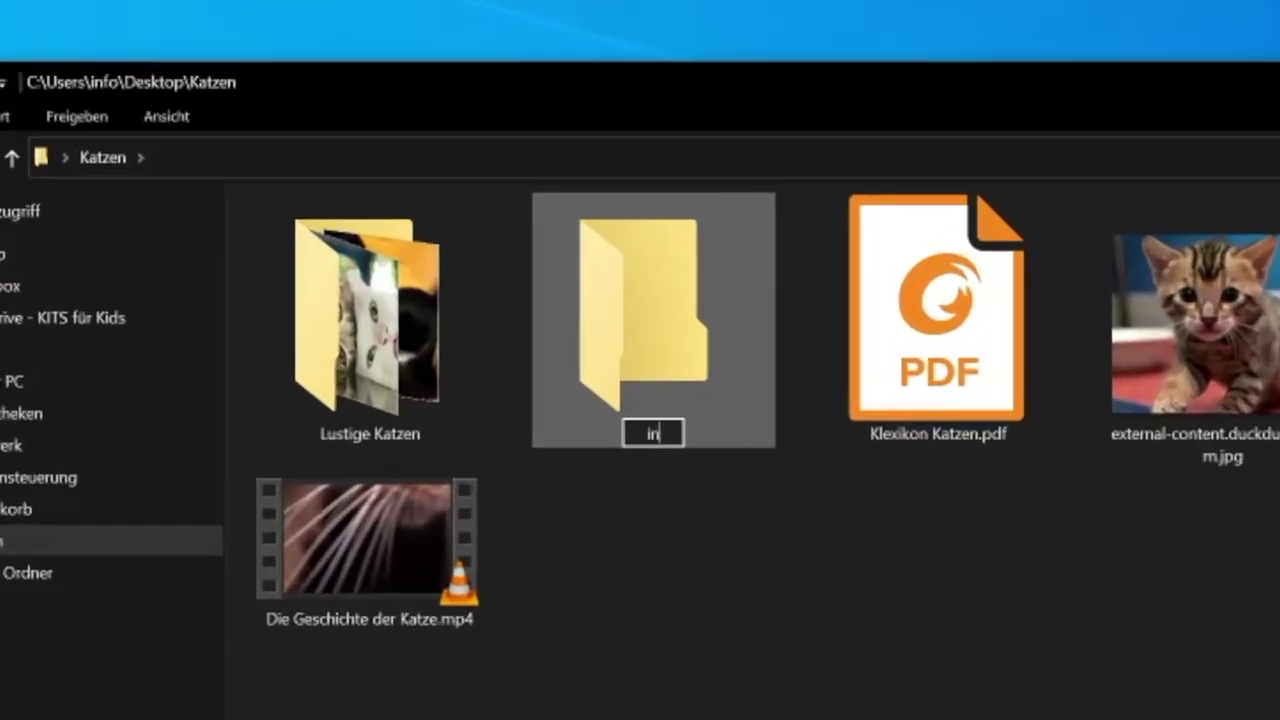
pyautogui.press('BackSpace')
pyautogui.write('resantes')
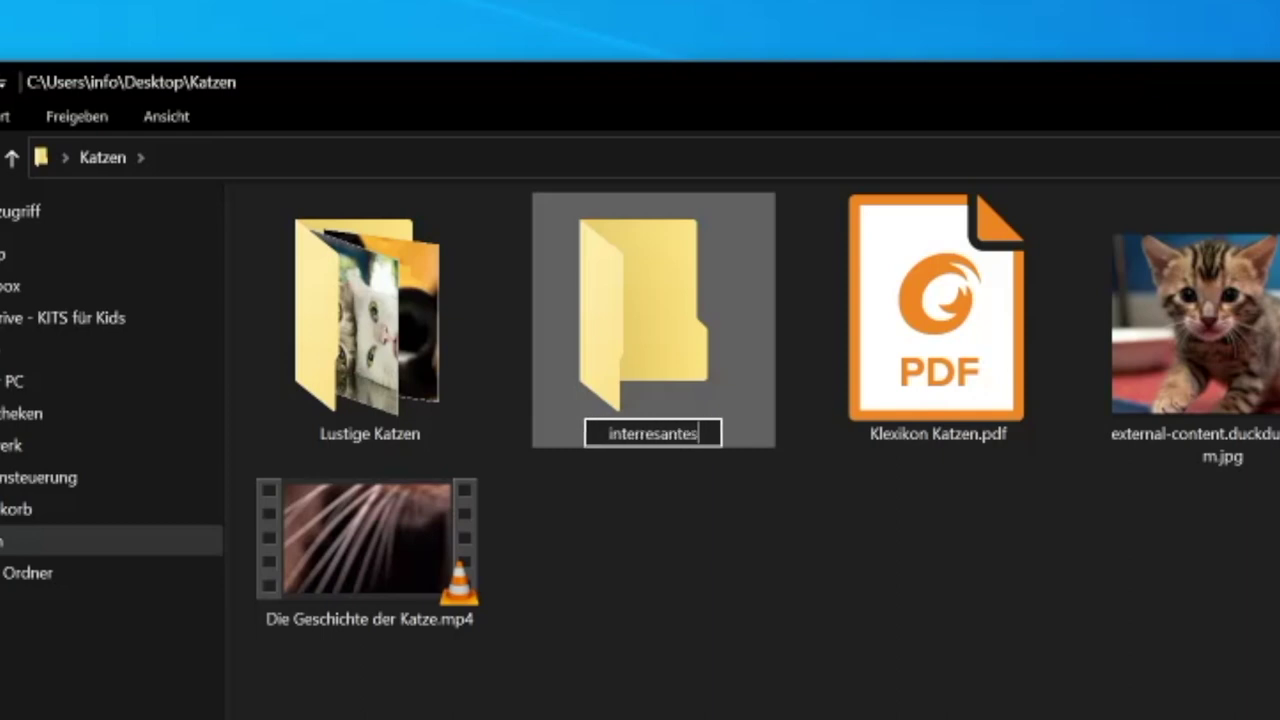
pyautogui.press('Return')
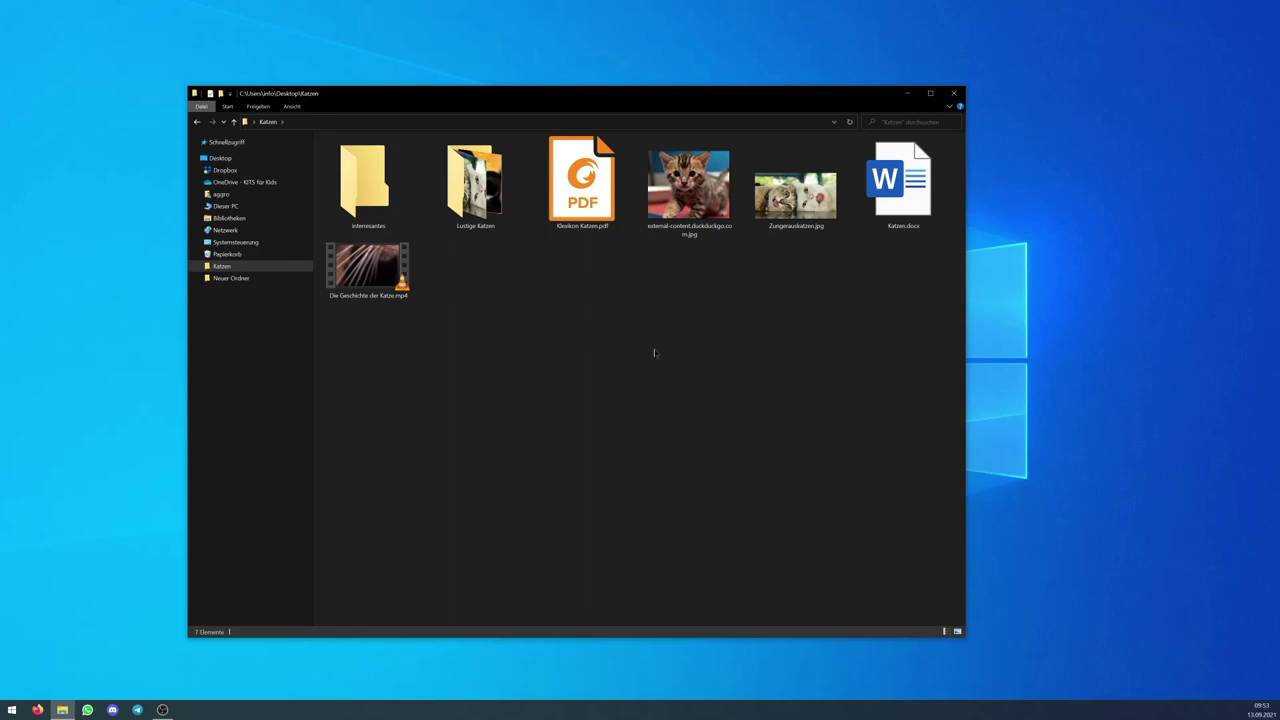
# Open Klexikon Katzen.pdf, look through its pages up to page 4 and close the reader
pyautogui.click(591, 218)
pyautogui.doubleClick(591, 218)
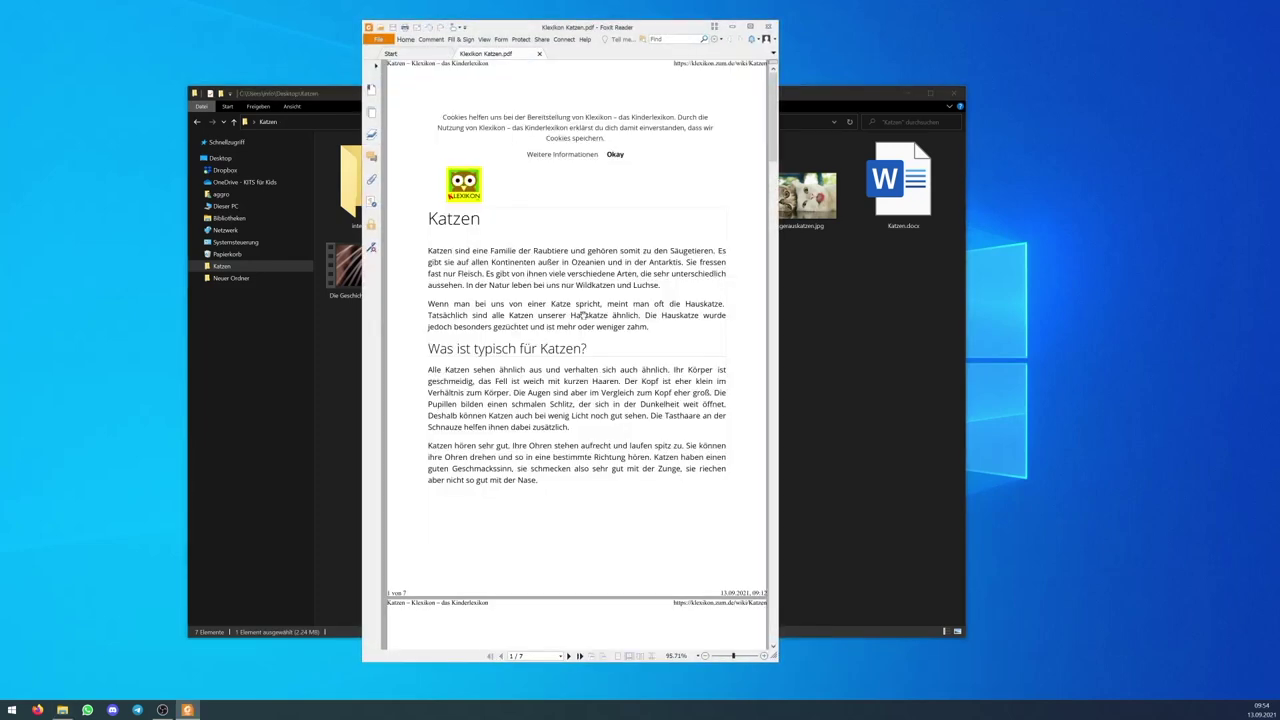
pyautogui.scroll(-3, 572, 320)
pyautogui.scroll(-10, 572, 320)
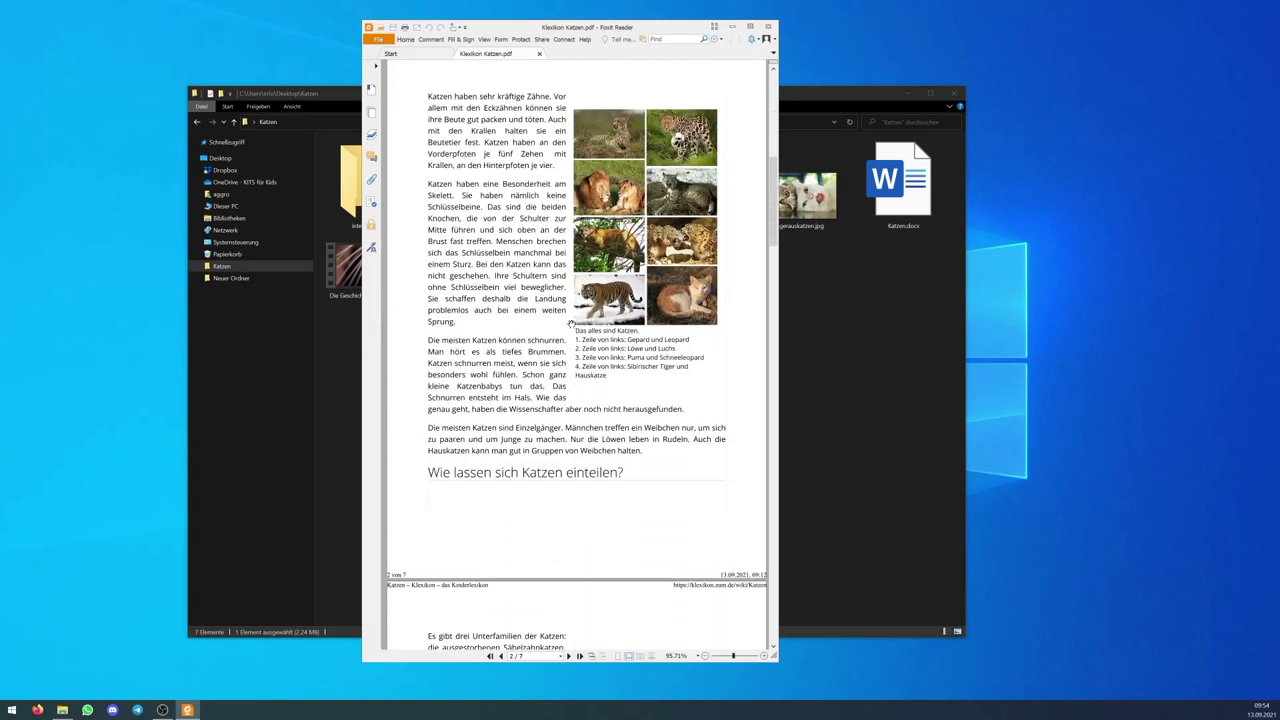
pyautogui.scroll(-8, 571, 323)
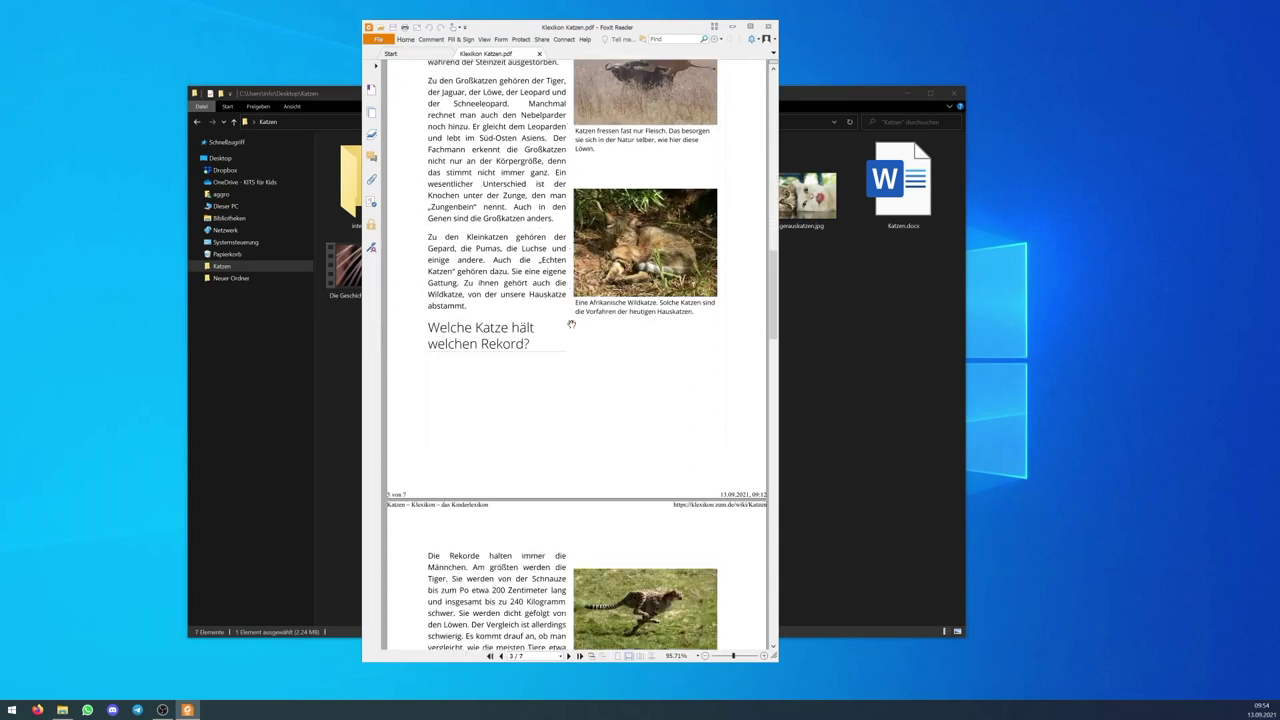
pyautogui.scroll(-3, 575, 335)
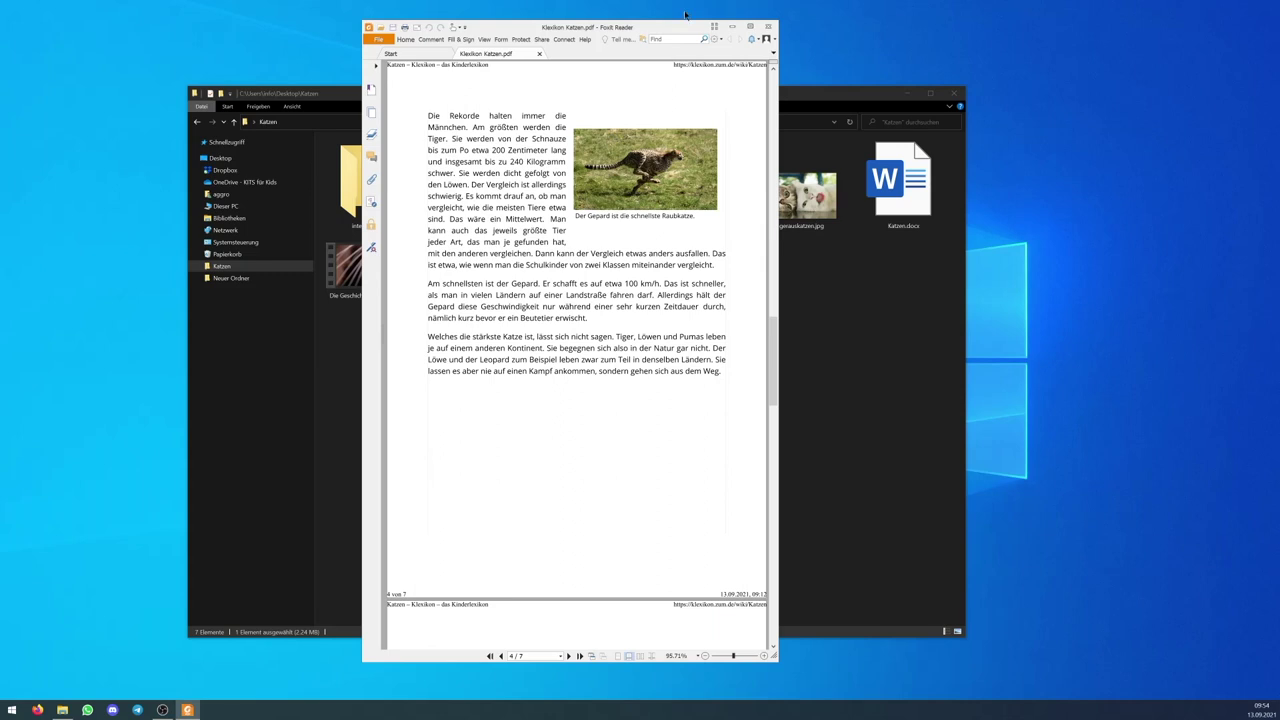
pyautogui.click(768, 27)
# Move Klexikon Katzen.pdf, external-content.duckduckgo.com.jpg, Katzen.docx and Die Geschichte der Katze.mp4 into the interresantes folder
pyautogui.moveTo(615, 160); pyautogui.dragTo(342, 197)
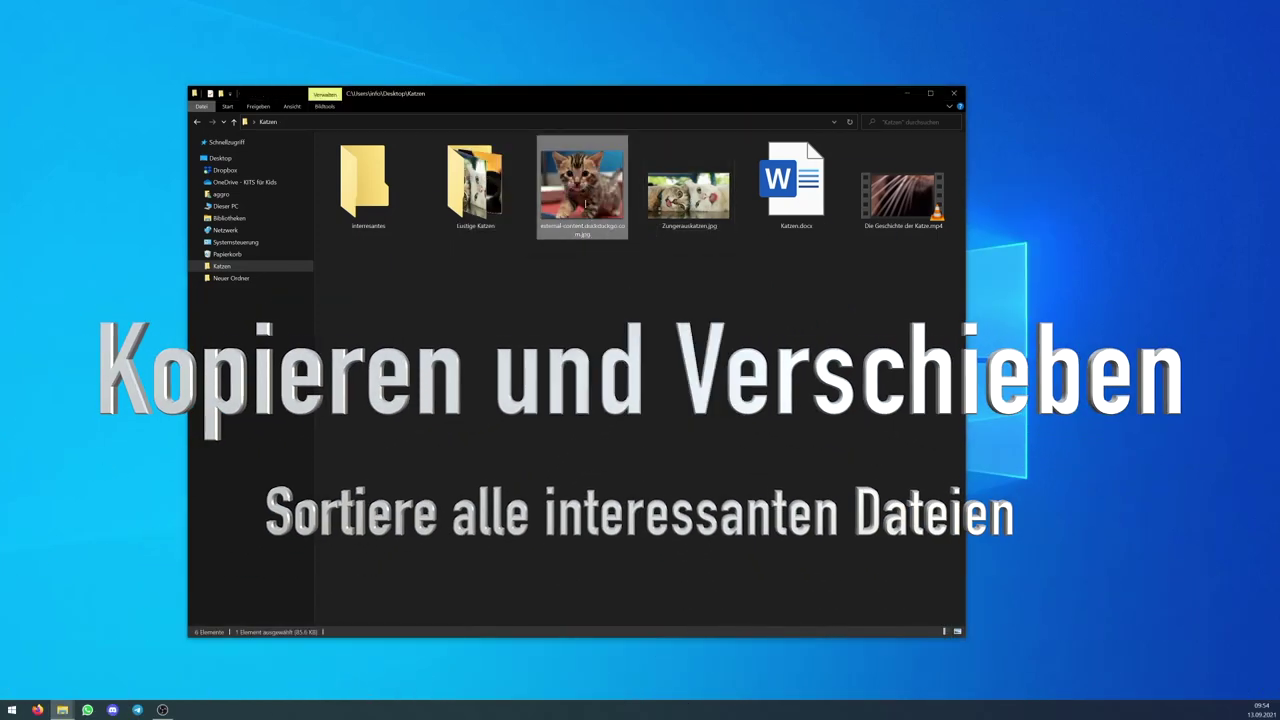
pyautogui.moveTo(583, 190); pyautogui.dragTo(363, 185)
pyautogui.moveTo(796, 185); pyautogui.dragTo(363, 185)
pyautogui.moveTo(903, 195); pyautogui.dragTo(363, 185)
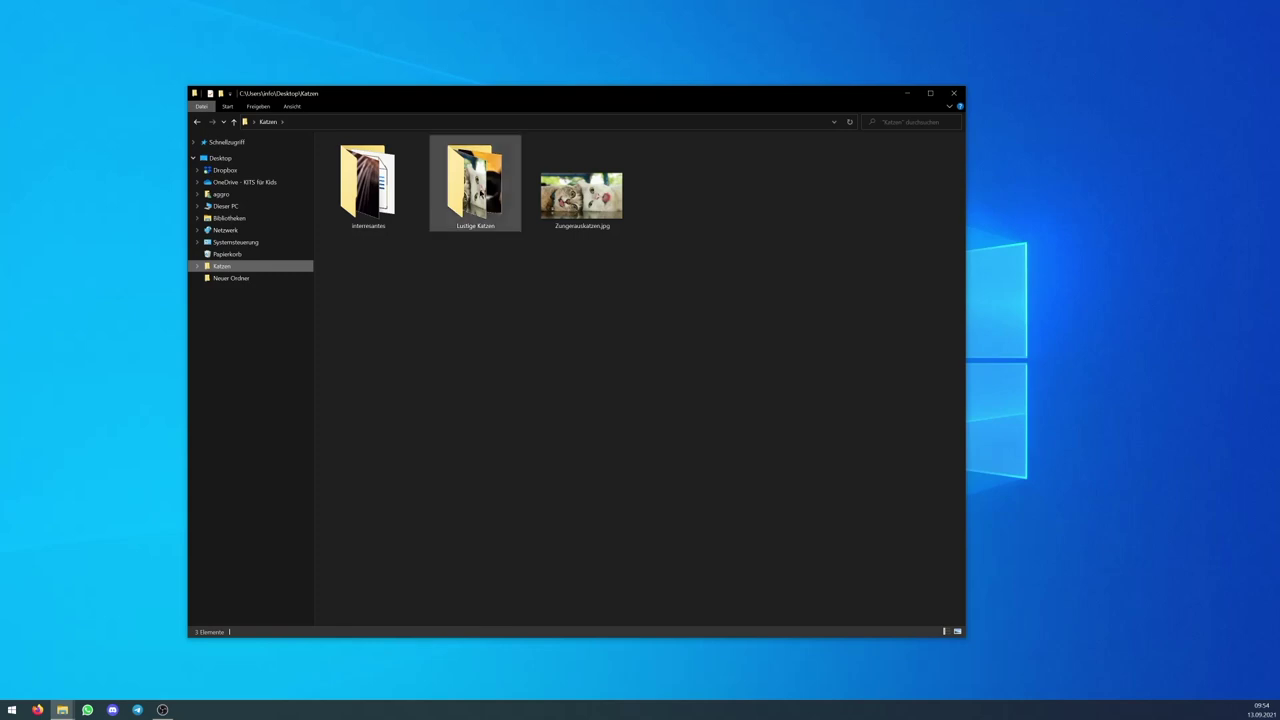
# Duplicate Brillenkatze.jpg within the Lustige Katzen folder by copying and pasting it, and select the original file
pyautogui.doubleClick(482, 198)
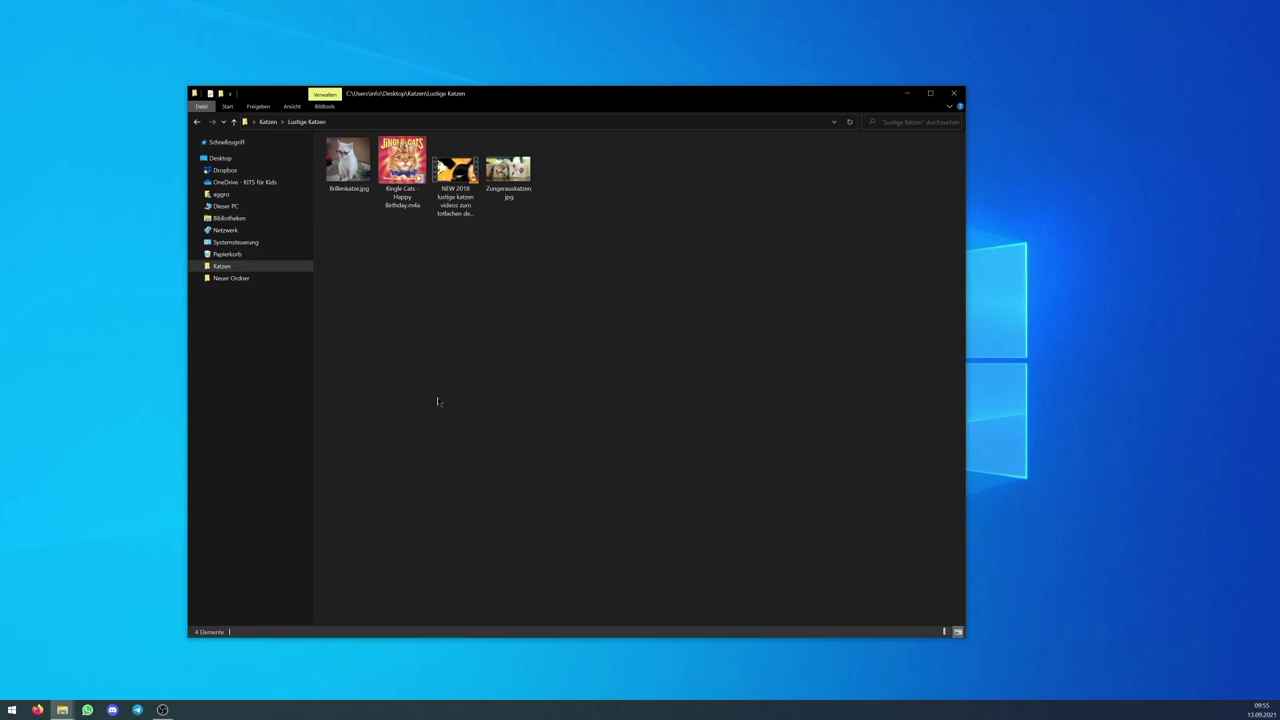
pyautogui.click(370, 172)
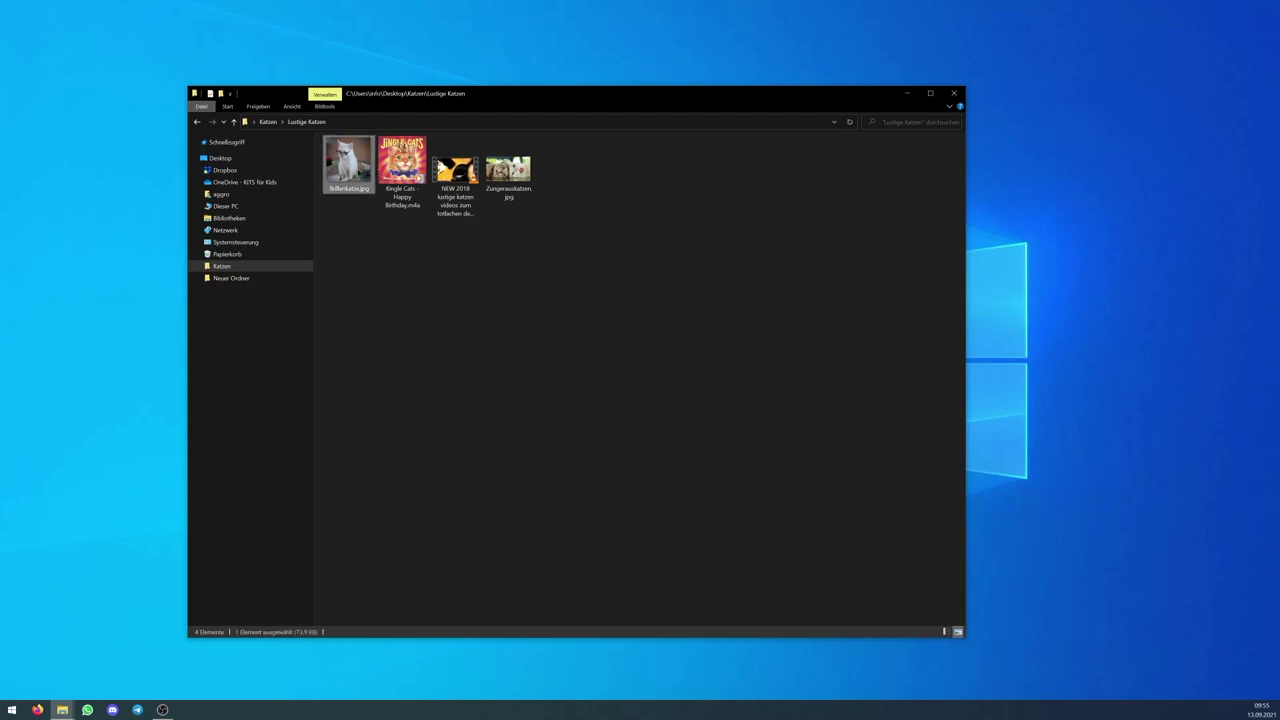
pyautogui.rightClick(359, 171)
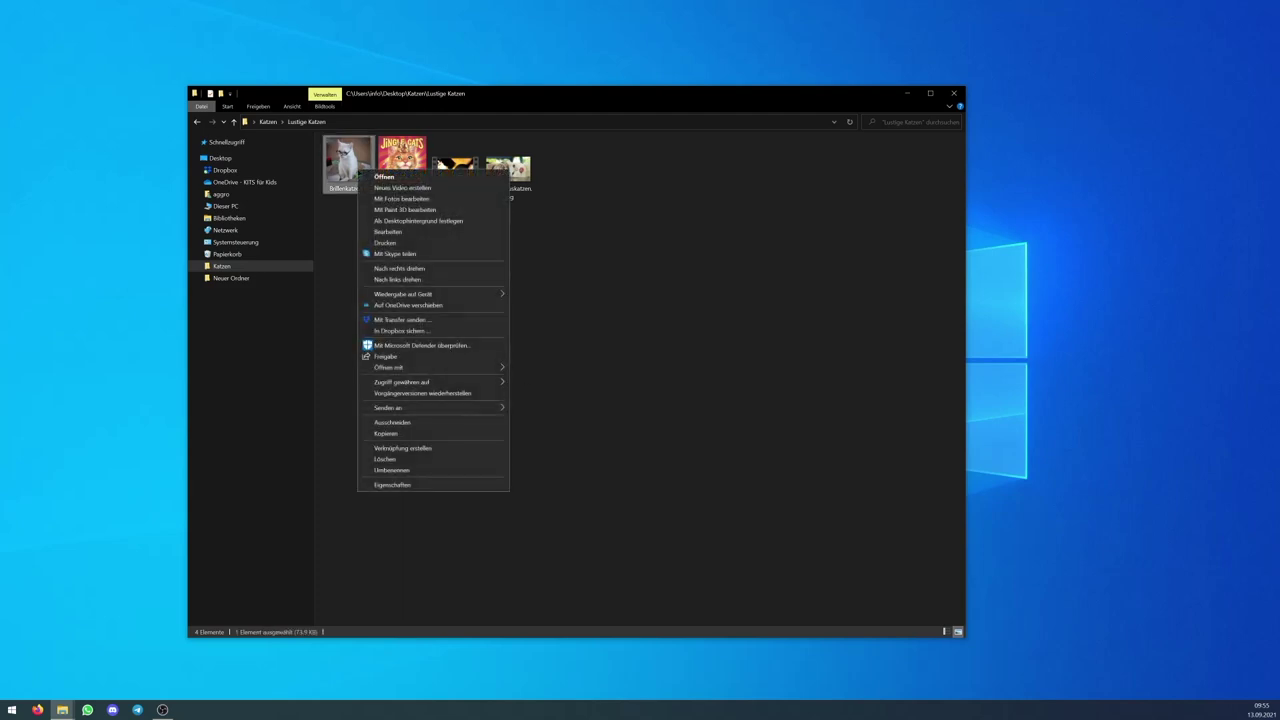
pyautogui.click(400, 435)
pyautogui.rightClick(397, 317)
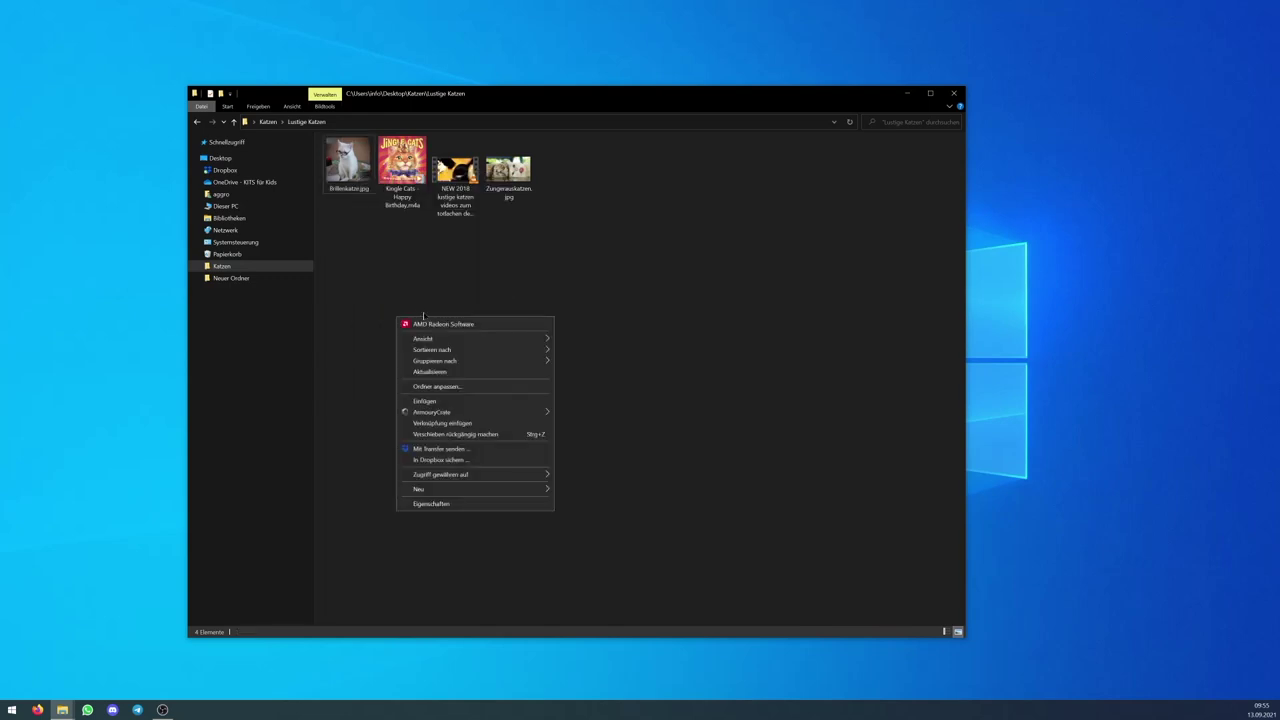
pyautogui.click(428, 401)
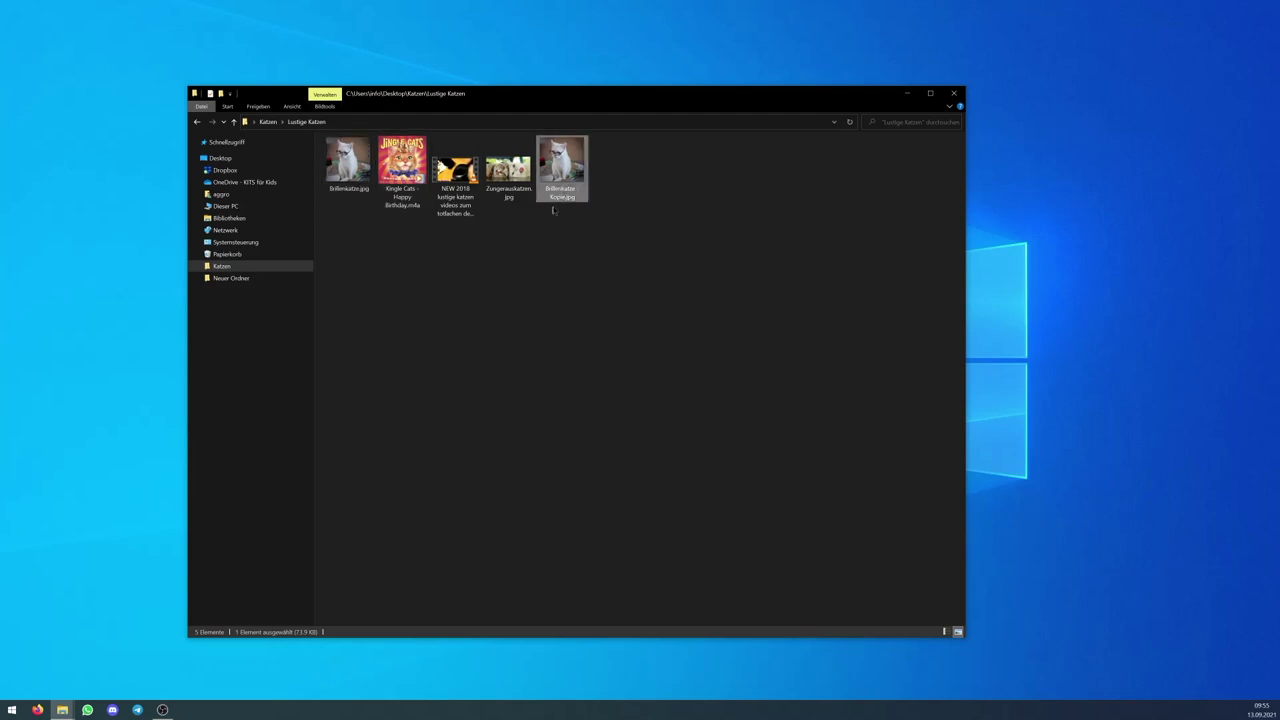
pyautogui.click(345, 178)
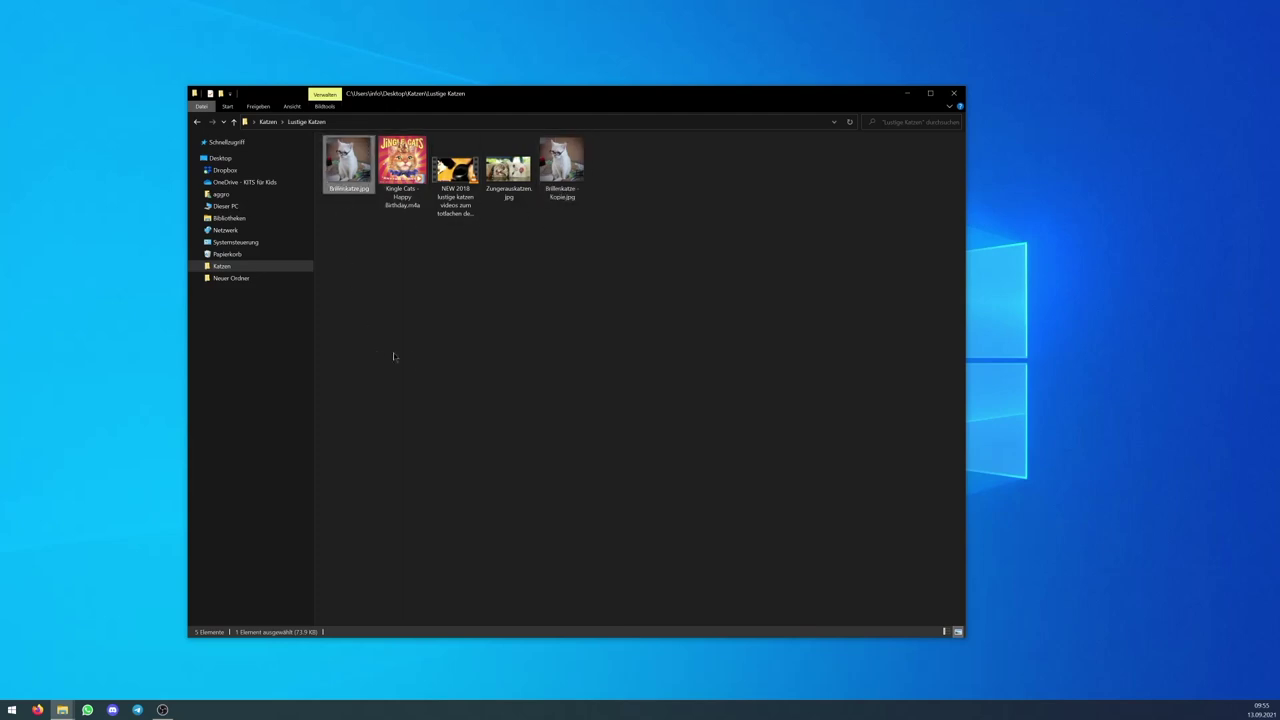
# Open Brillenkatze - Kopie.jpg in Photos and start editing the picture
pyautogui.click(562, 197)
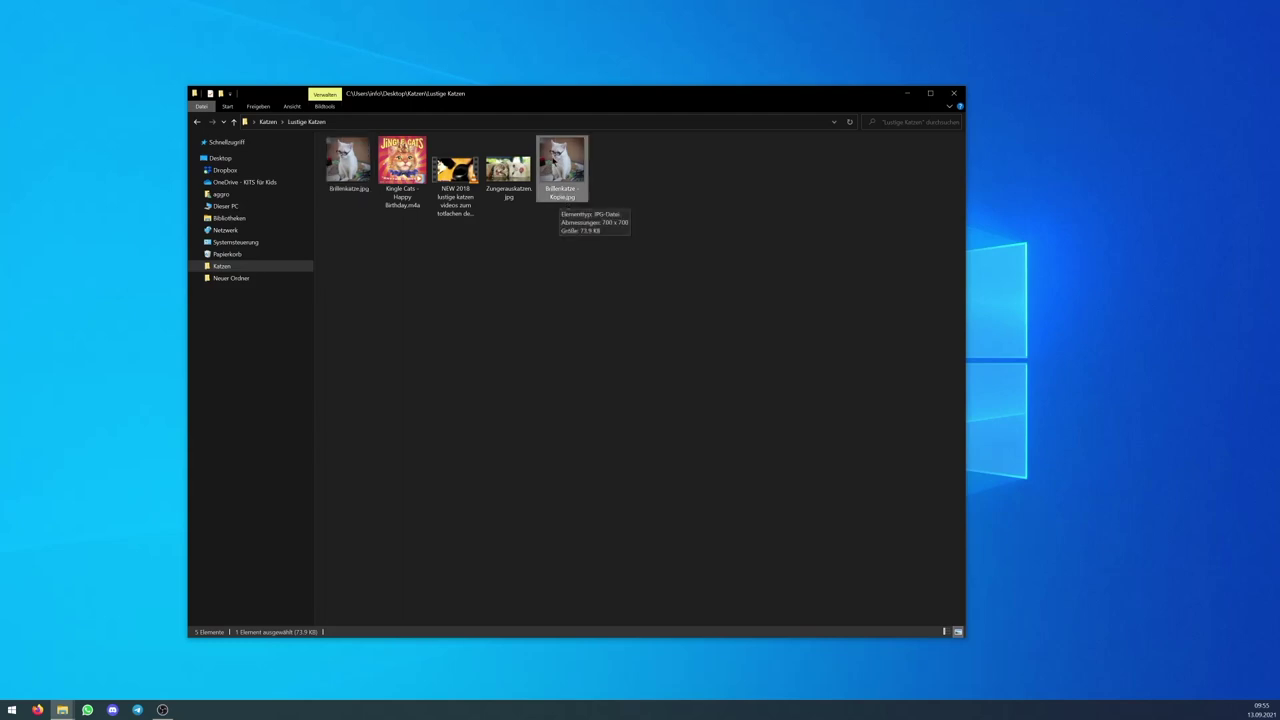
pyautogui.doubleClick(556, 164)
pyautogui.click(782, 91)
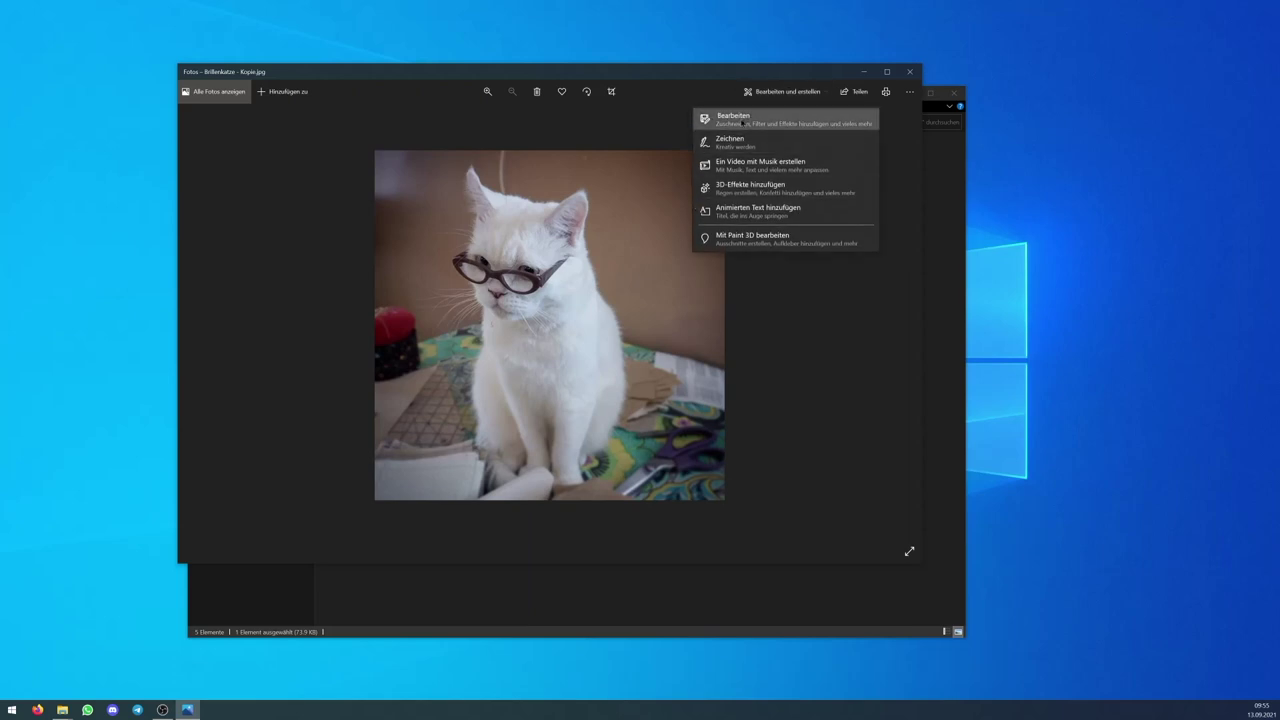
pyautogui.click(740, 121)
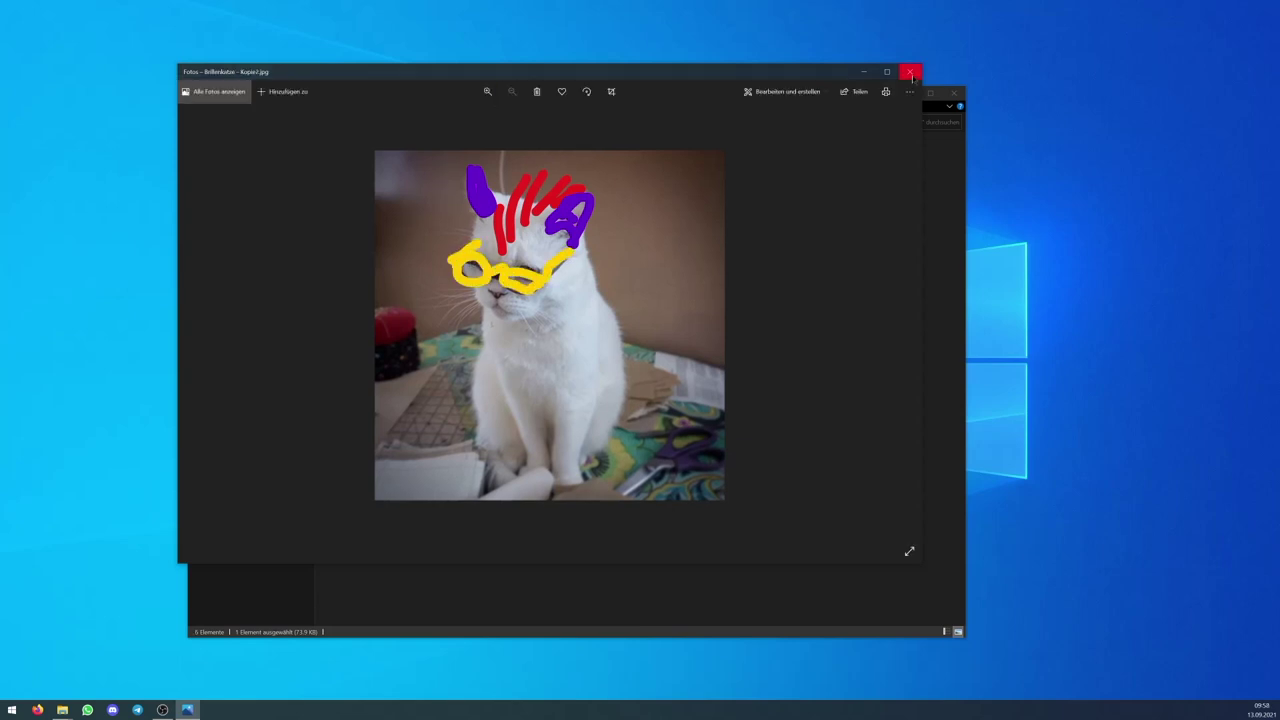
# Close the painted picture, reopen Brillenkatze - Kopie.jpg from the folder to check the drawing, and close it again
pyautogui.click(906, 71)
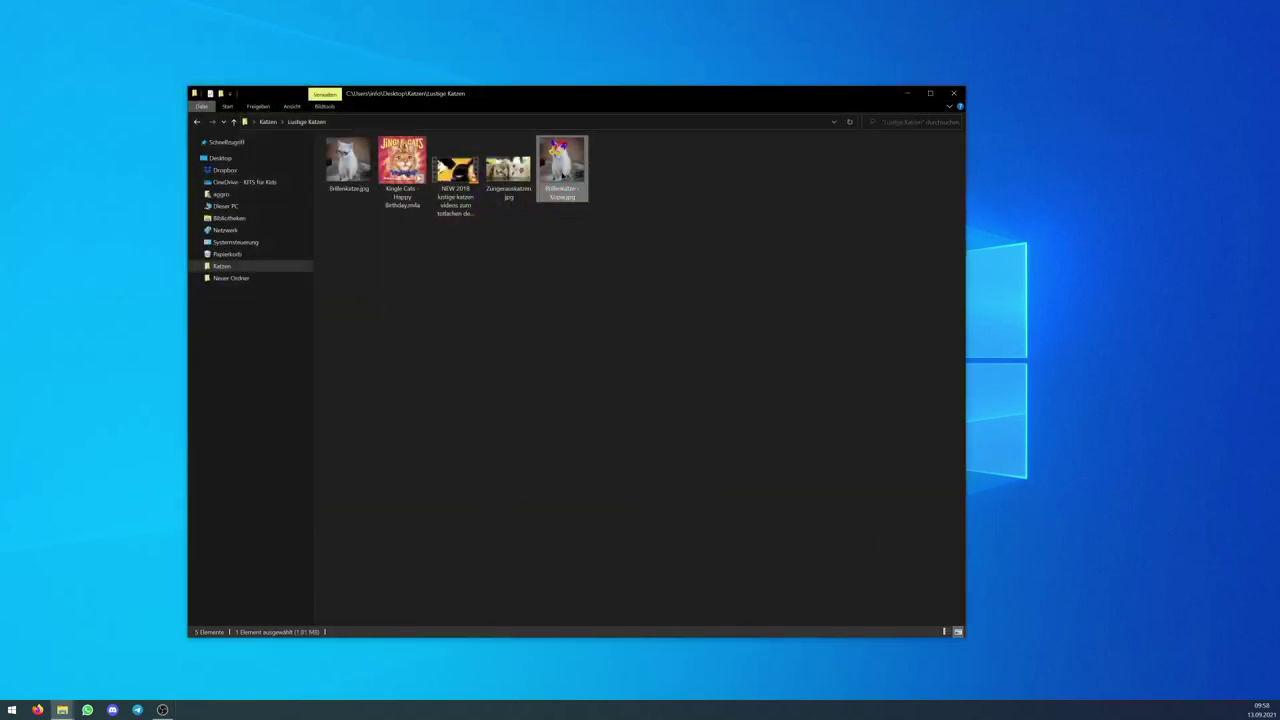
pyautogui.doubleClick(562, 165)
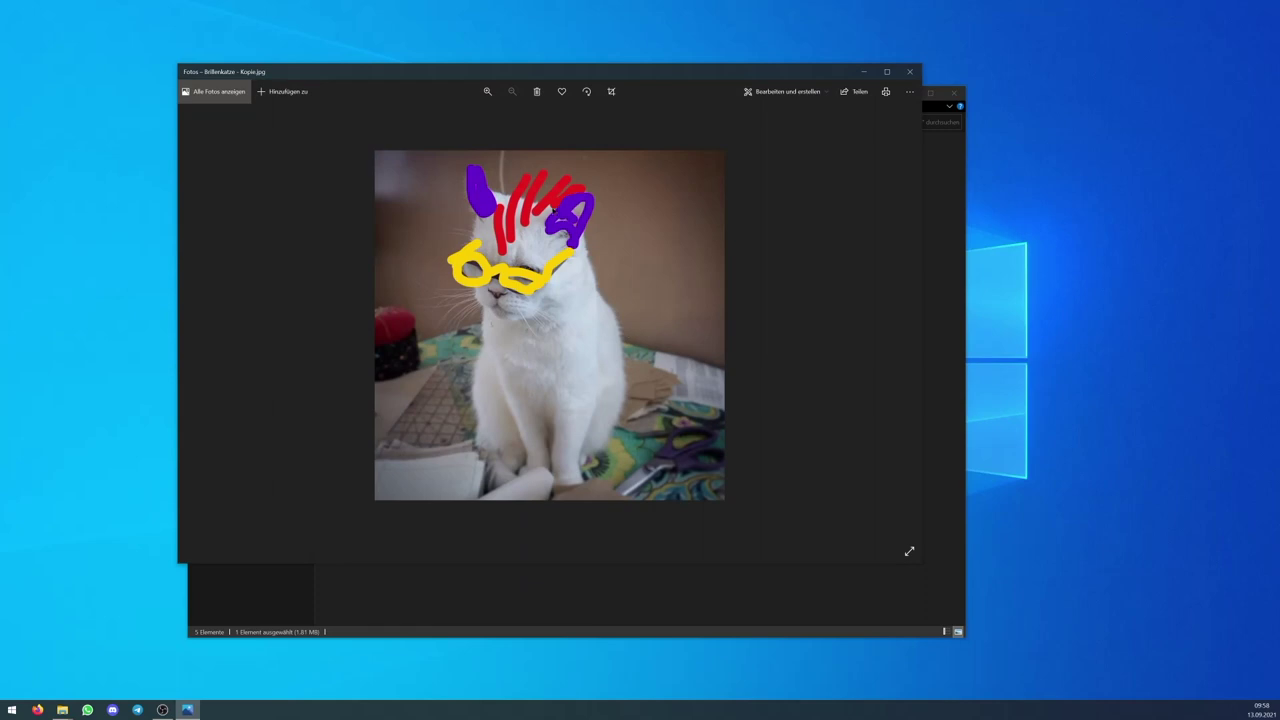
pyautogui.click(909, 71)
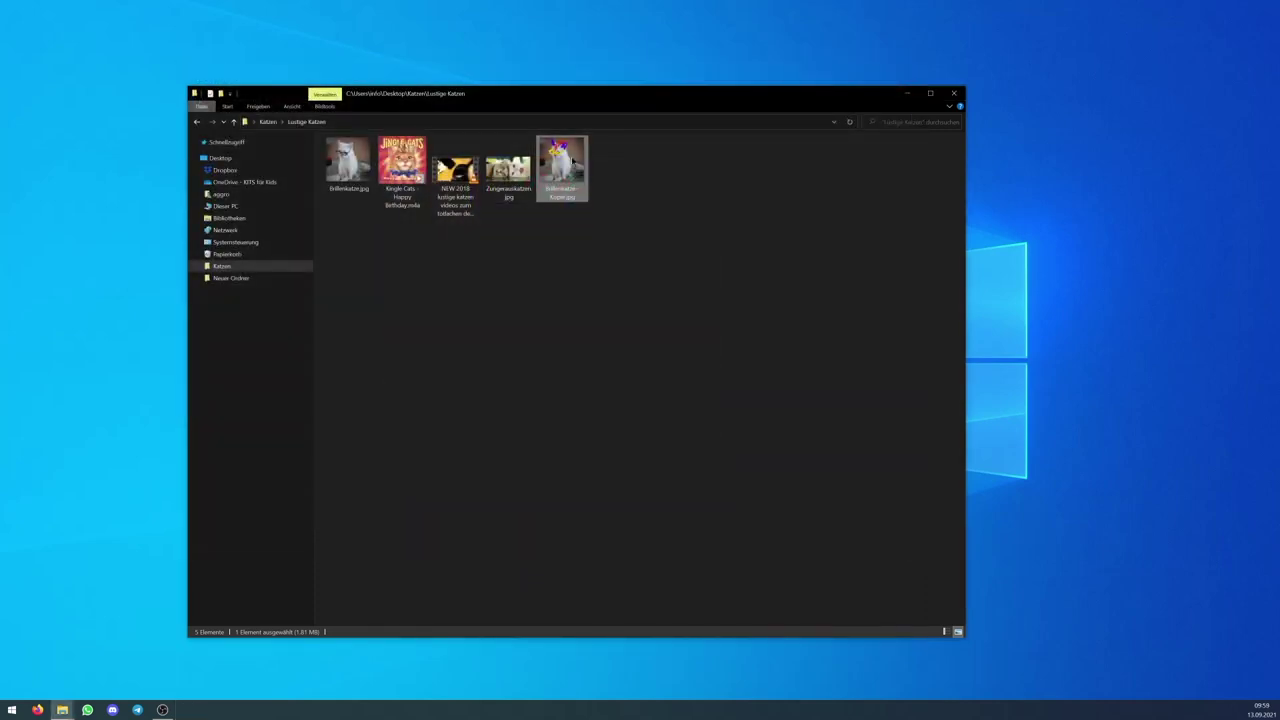
pyautogui.moveTo(569, 199)
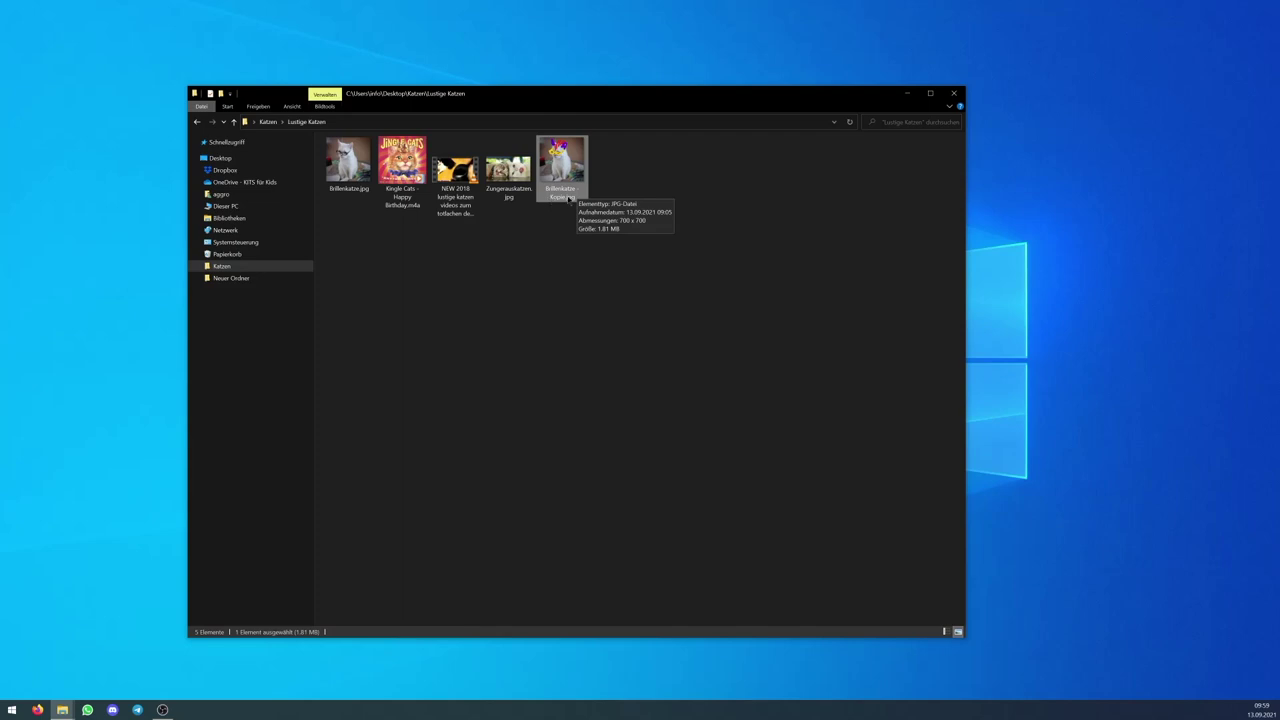
pyautogui.click(574, 237)
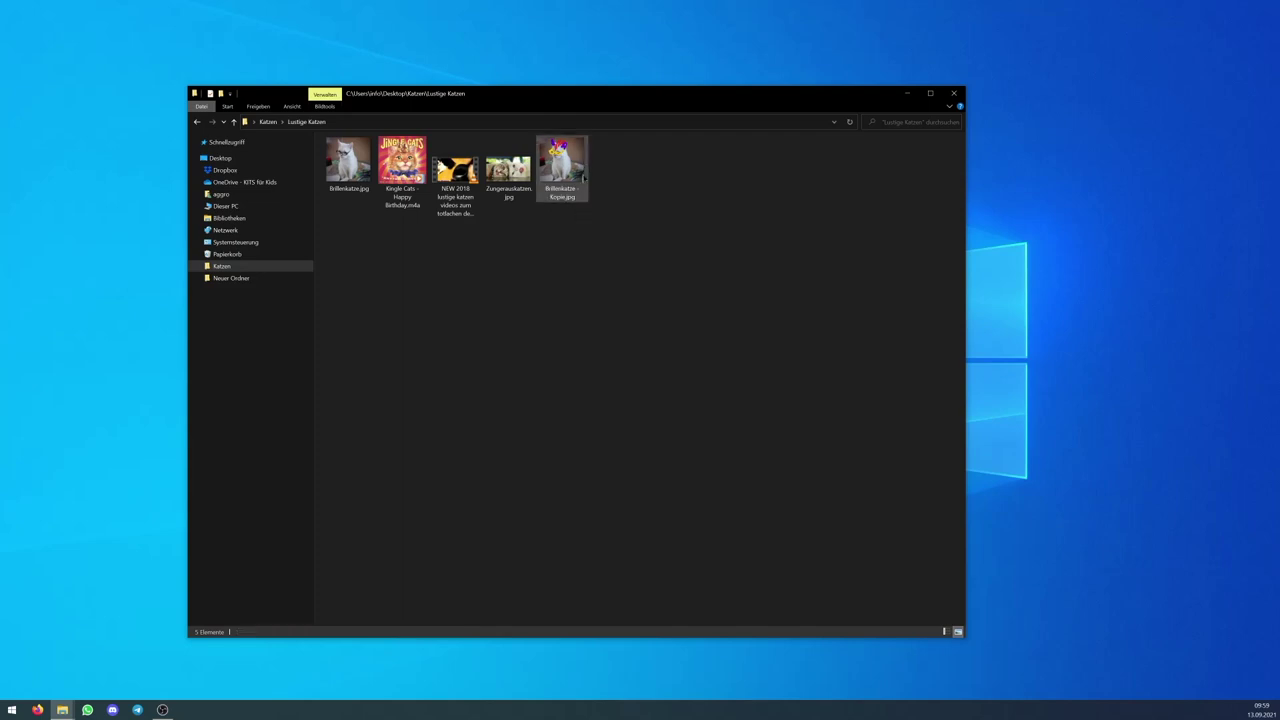
# Open the original Brillenkatze.jpg to compare it with the painted copy, then close it
pyautogui.click(348, 170)
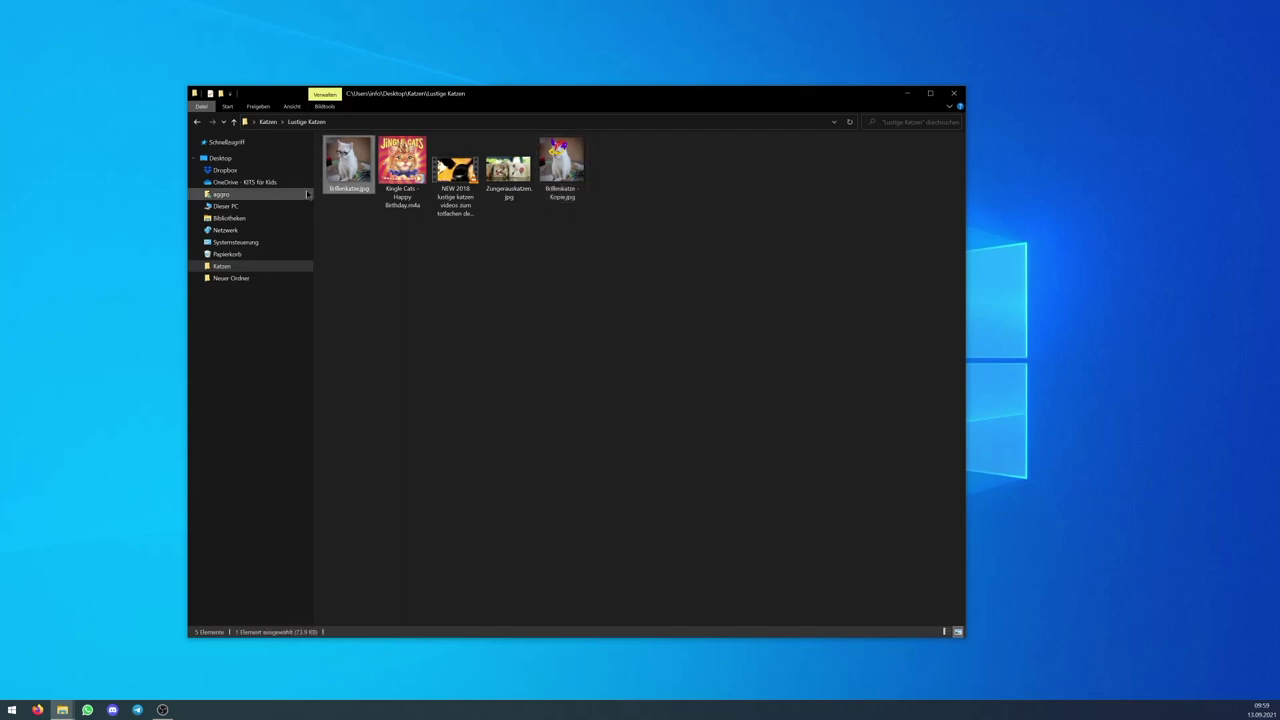
pyautogui.doubleClick(355, 175)
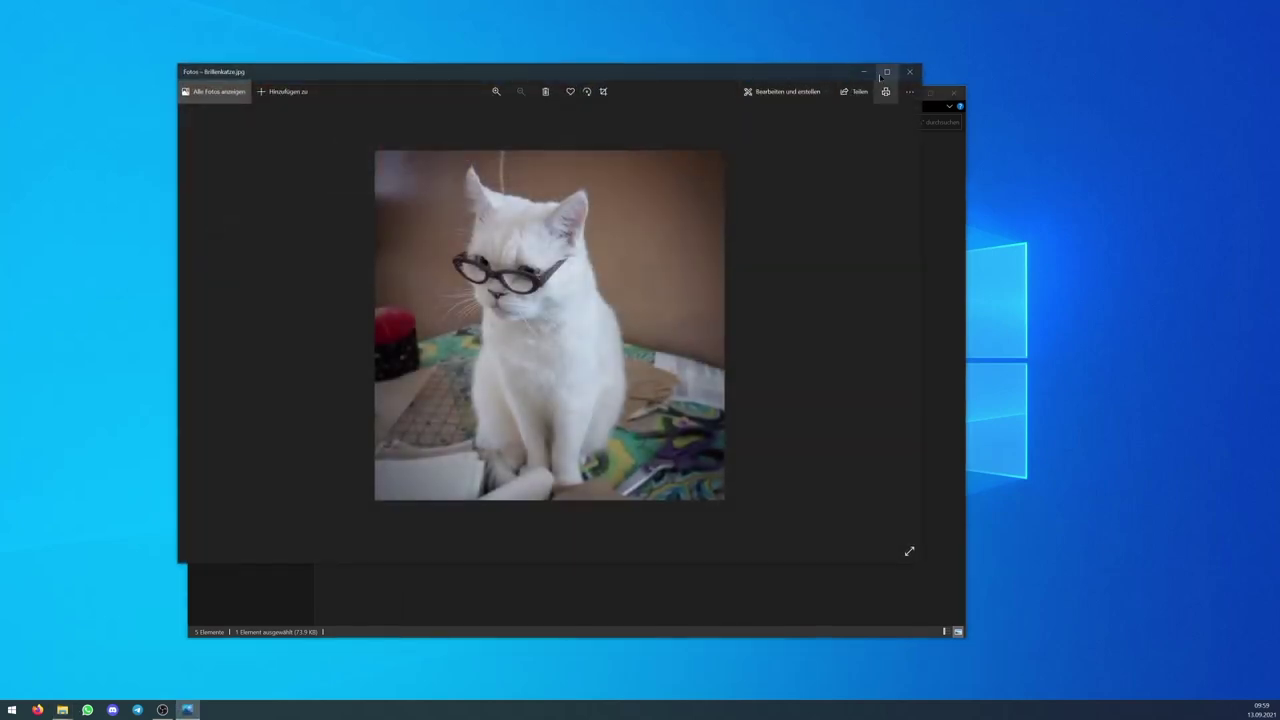
pyautogui.click(909, 71)
pyautogui.click(364, 212)
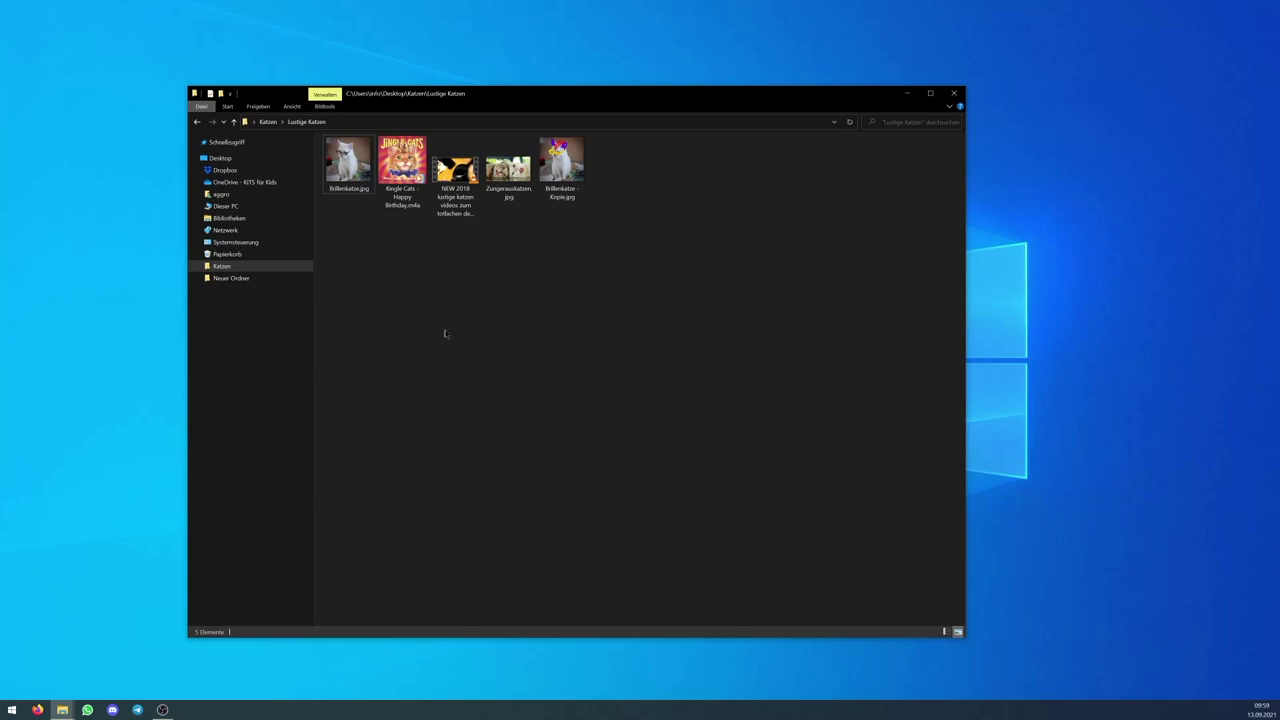
# Create a shortcut to Brillenkatze.jpg in the Lustige Katzen folder and show the folder in Details view
pyautogui.click(348, 162)
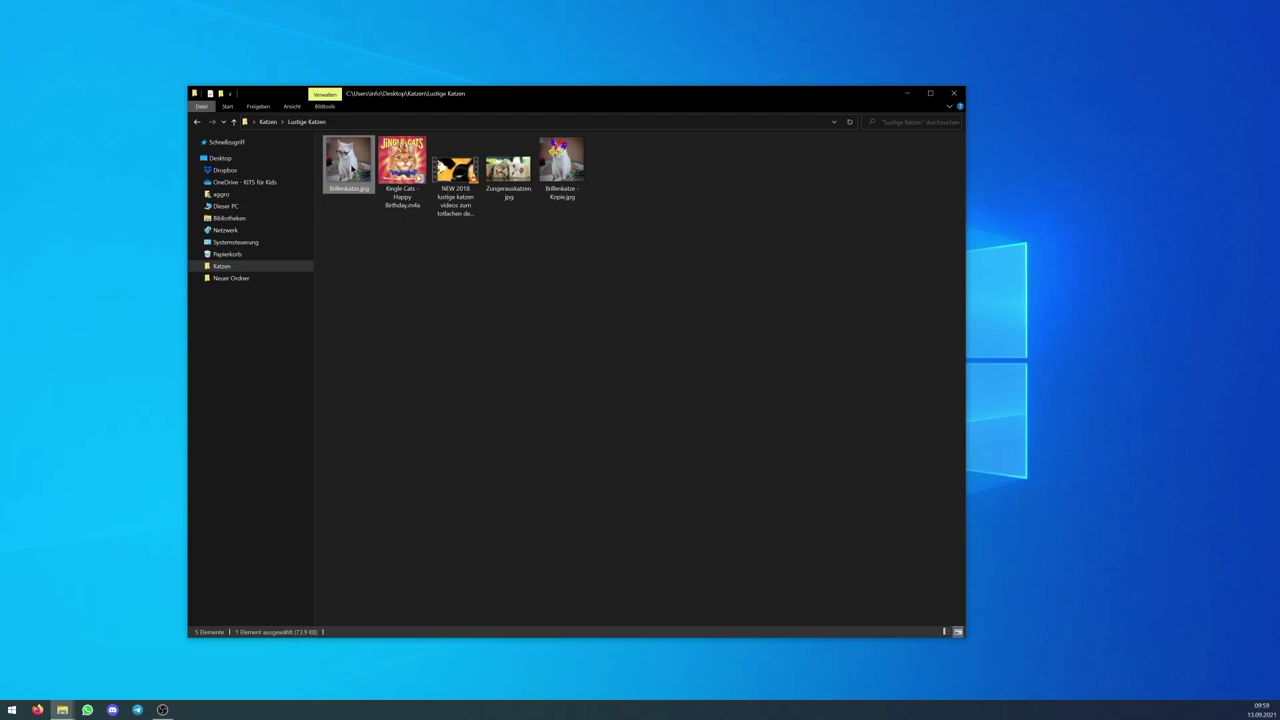
pyautogui.rightClick(351, 166)
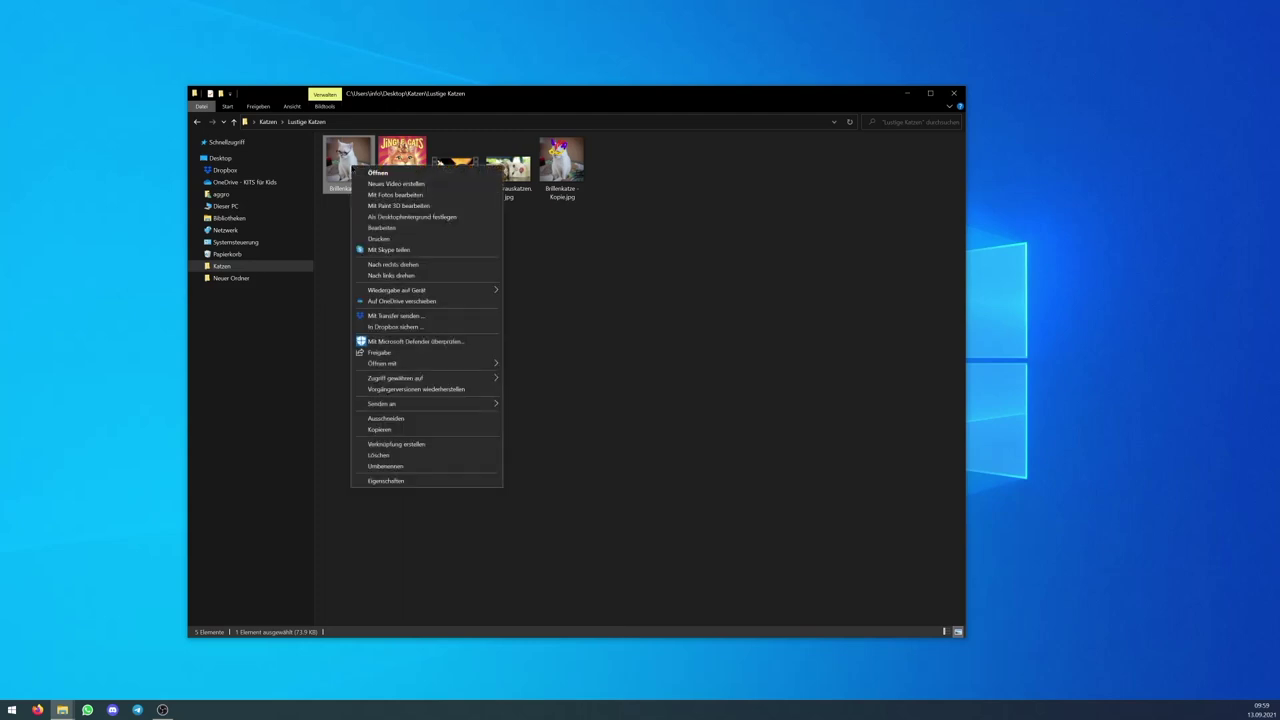
pyautogui.click(384, 444)
pyautogui.click(604, 378)
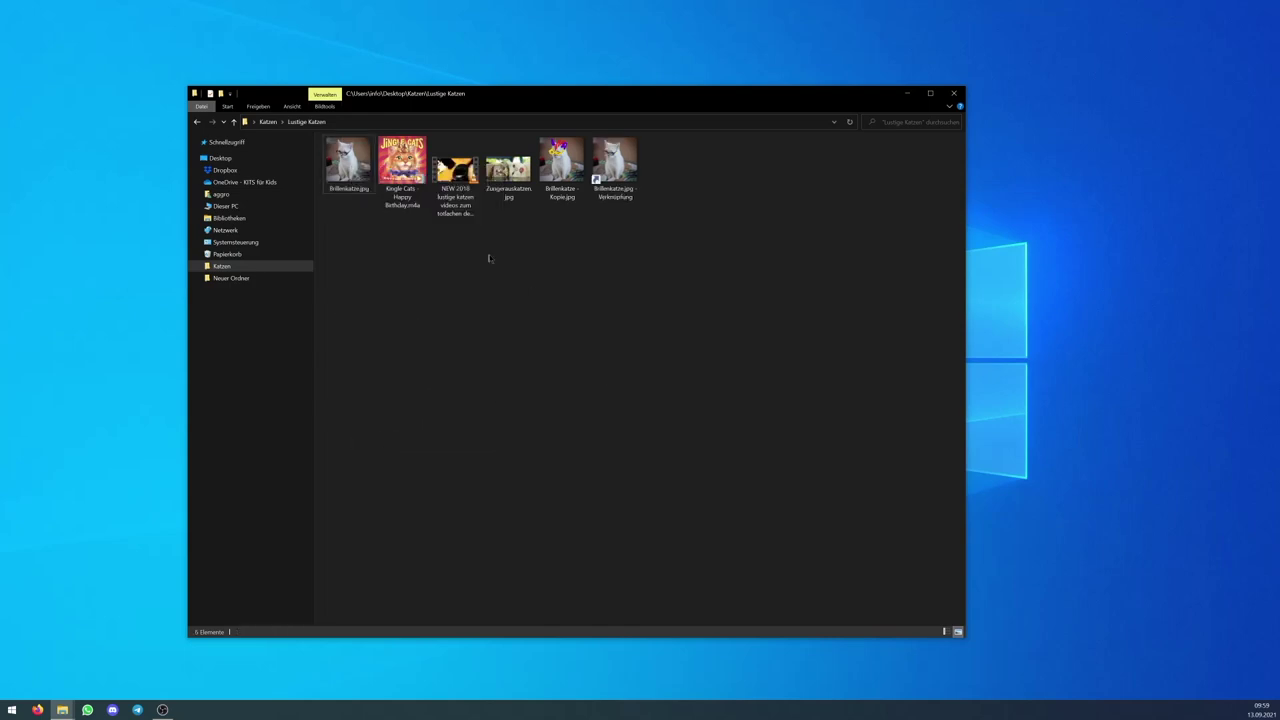
pyautogui.click(301, 106)
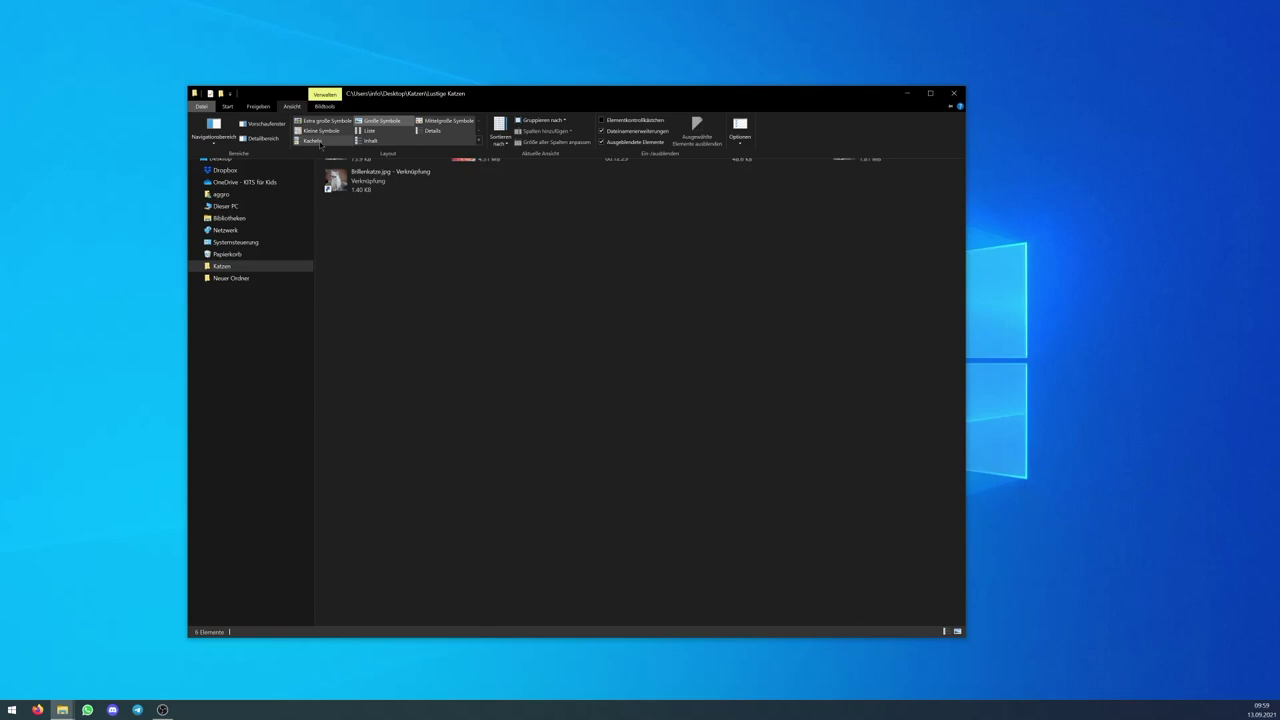
pyautogui.click(432, 130)
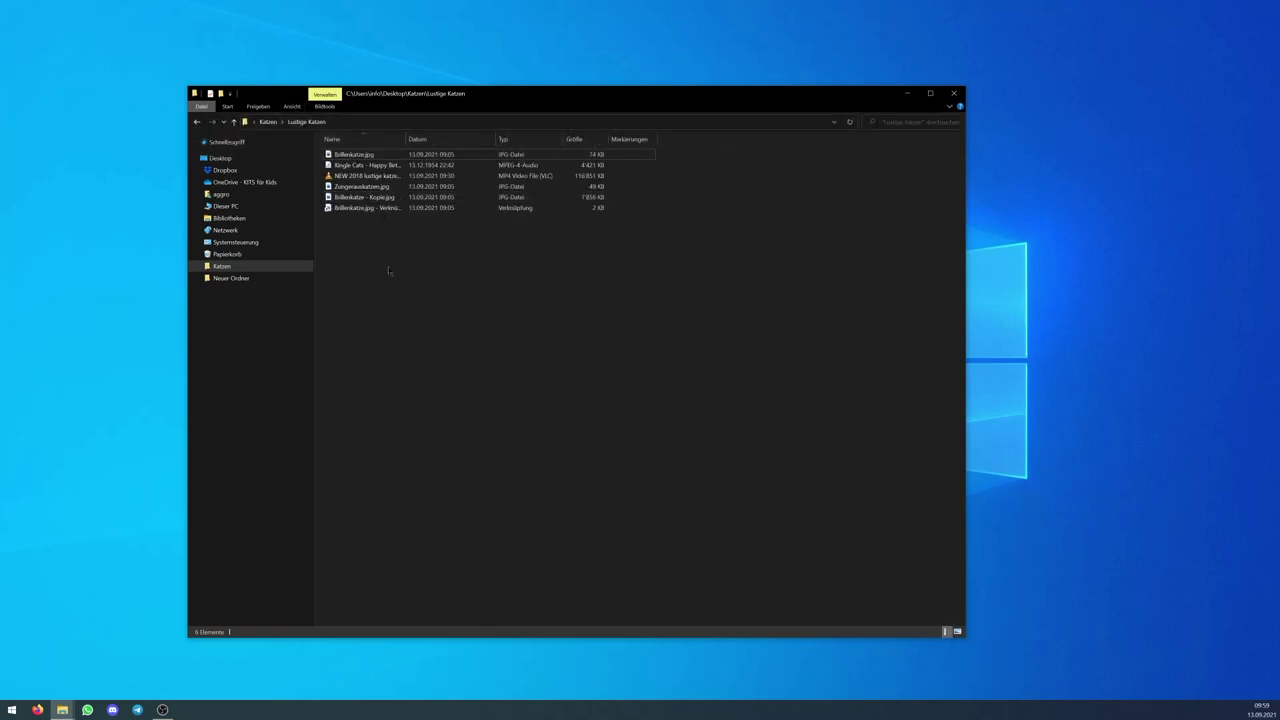
# Move the Brillenkatze.jpg shortcut from the Lustige Katzen folder into the interresantes folder by cutting and pasting it
pyautogui.click(338, 208)
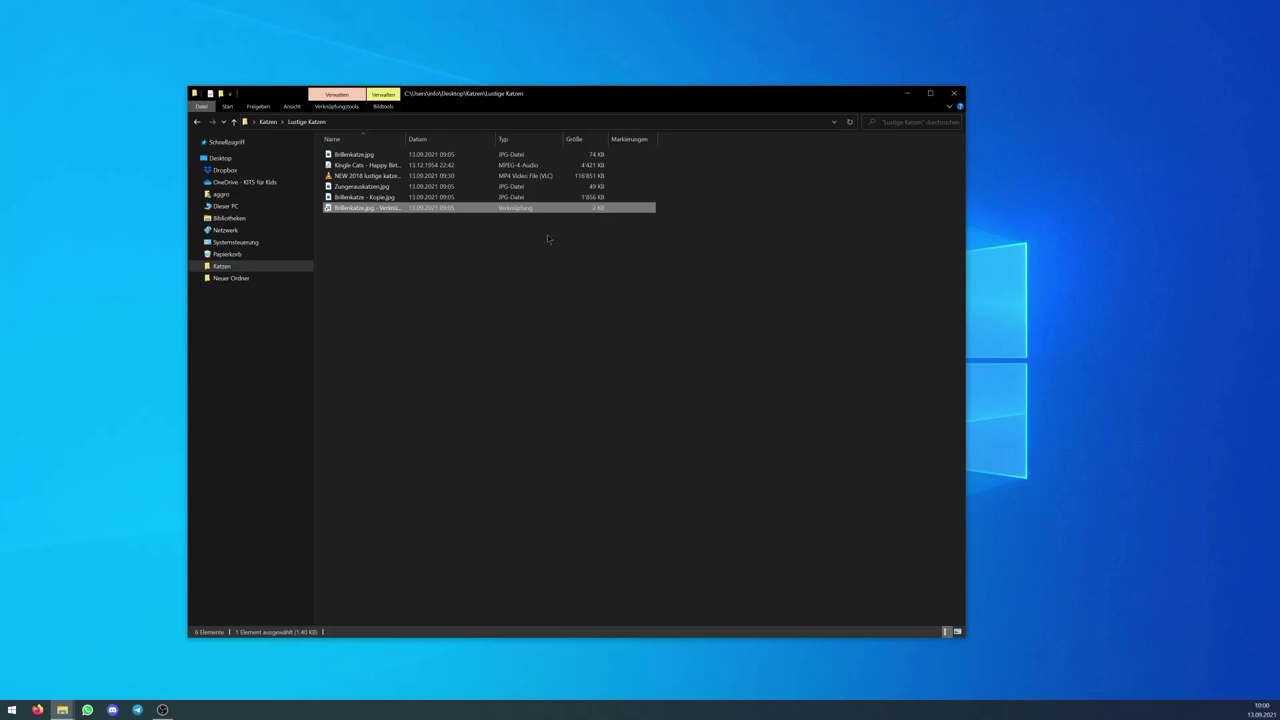
pyautogui.rightClick(368, 210)
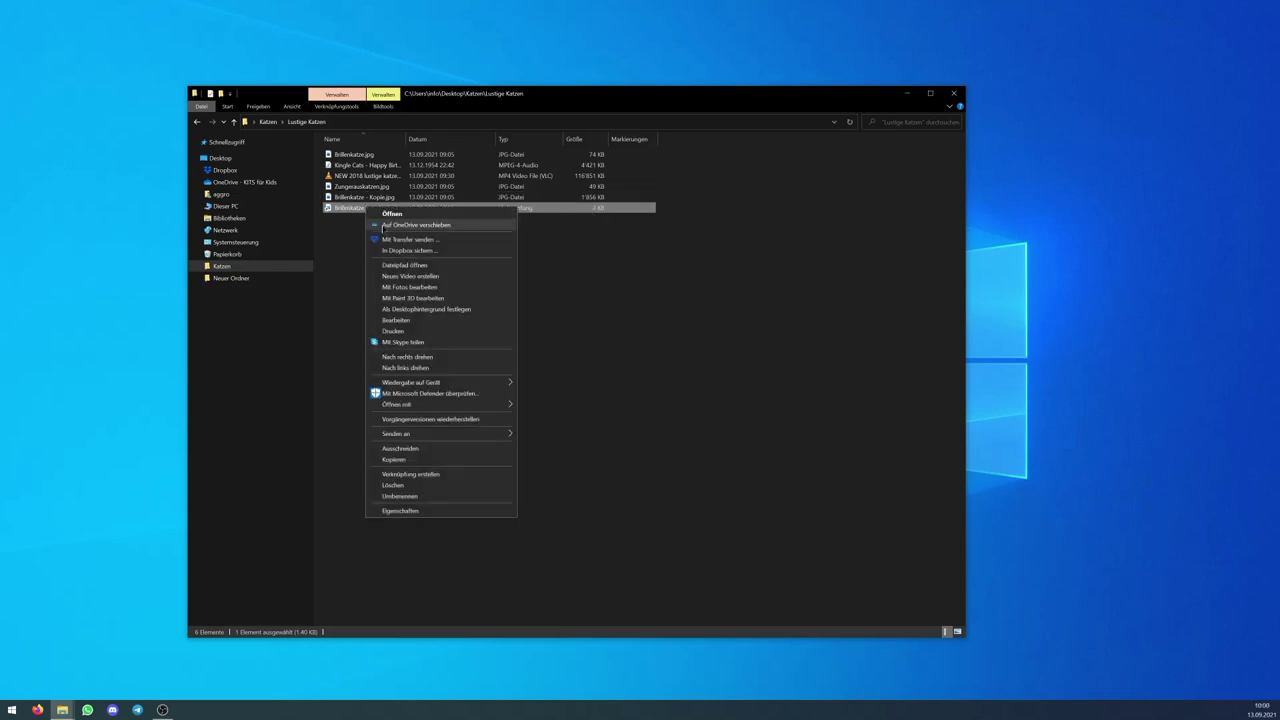
pyautogui.click(400, 448)
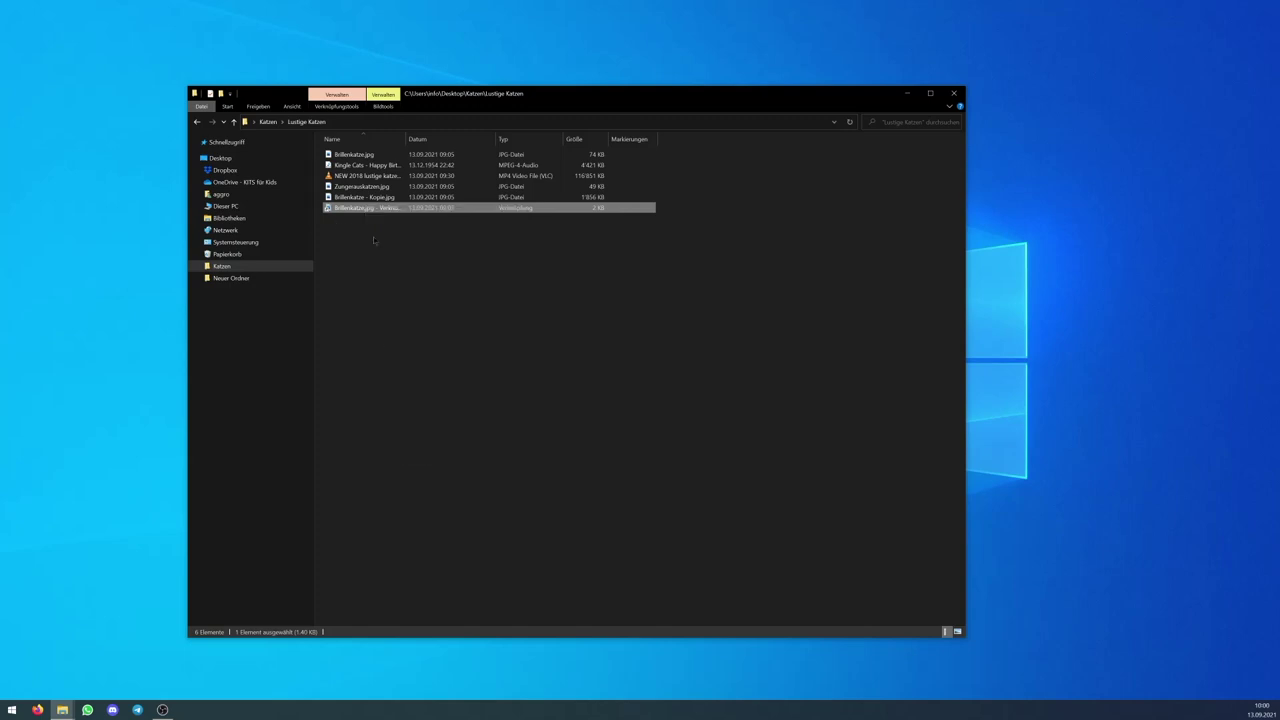
pyautogui.click(265, 121)
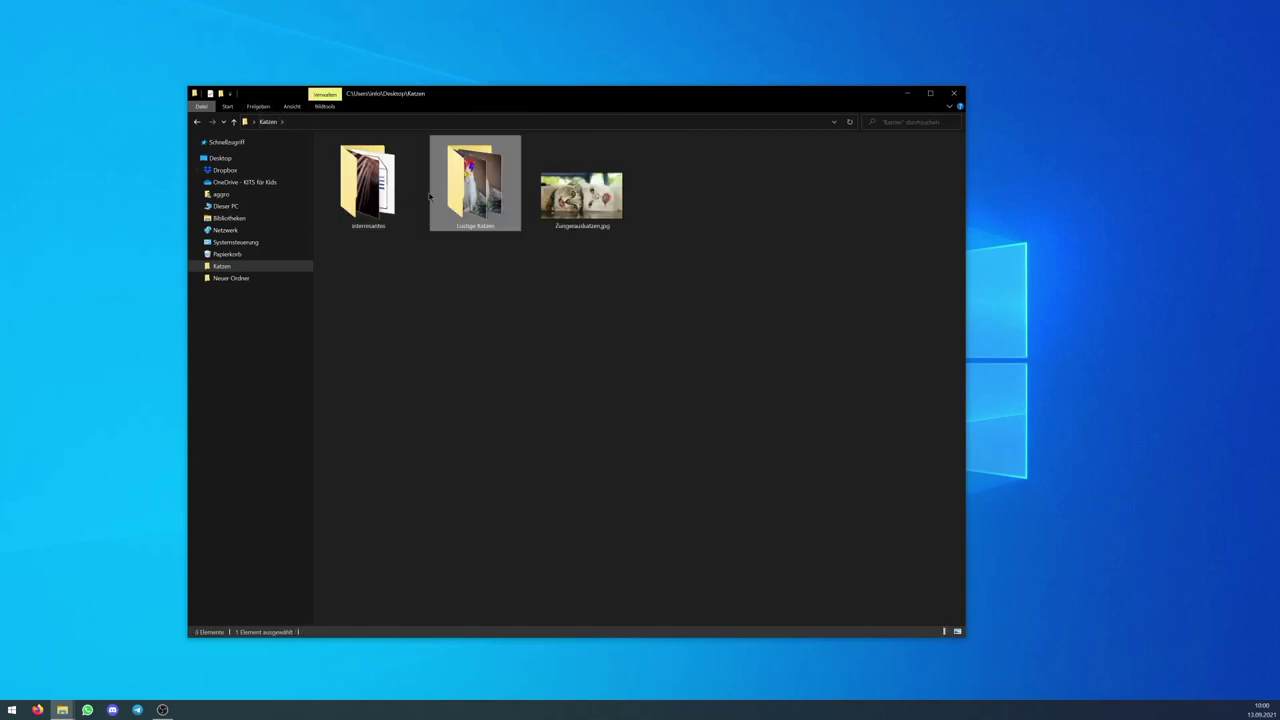
pyautogui.doubleClick(387, 197)
pyautogui.rightClick(353, 236)
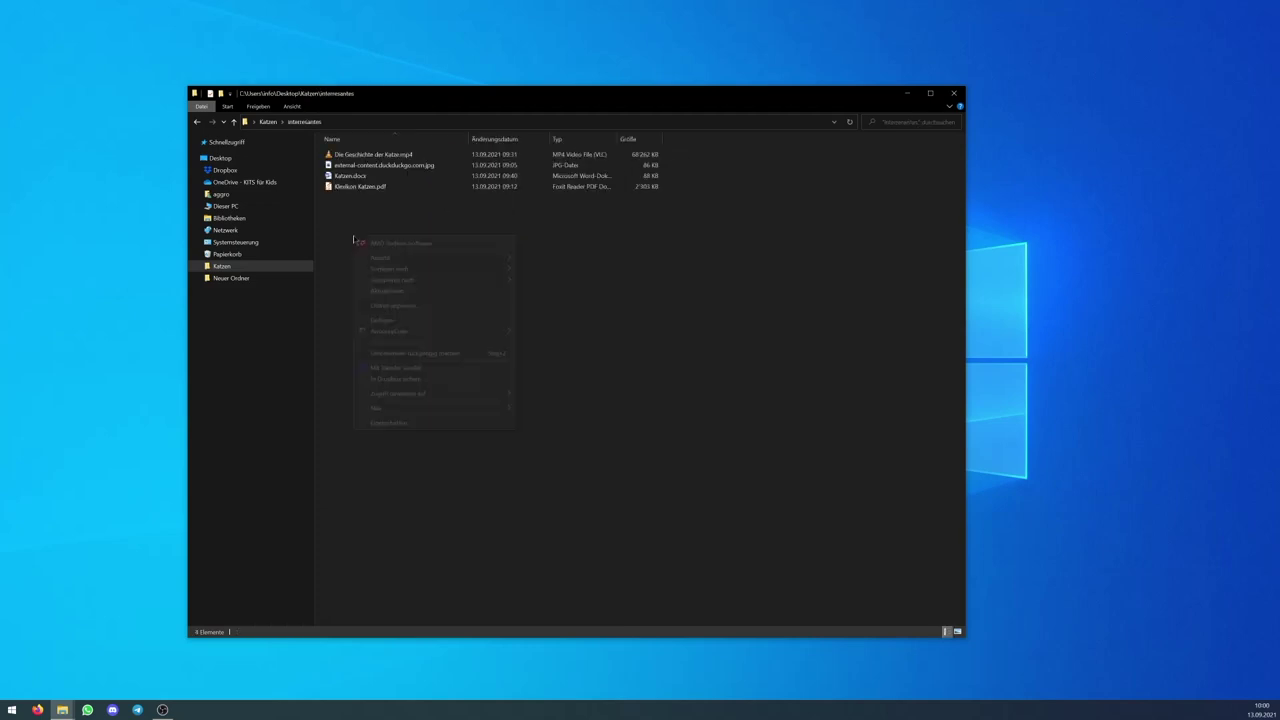
pyautogui.click(392, 342)
pyautogui.click(421, 398)
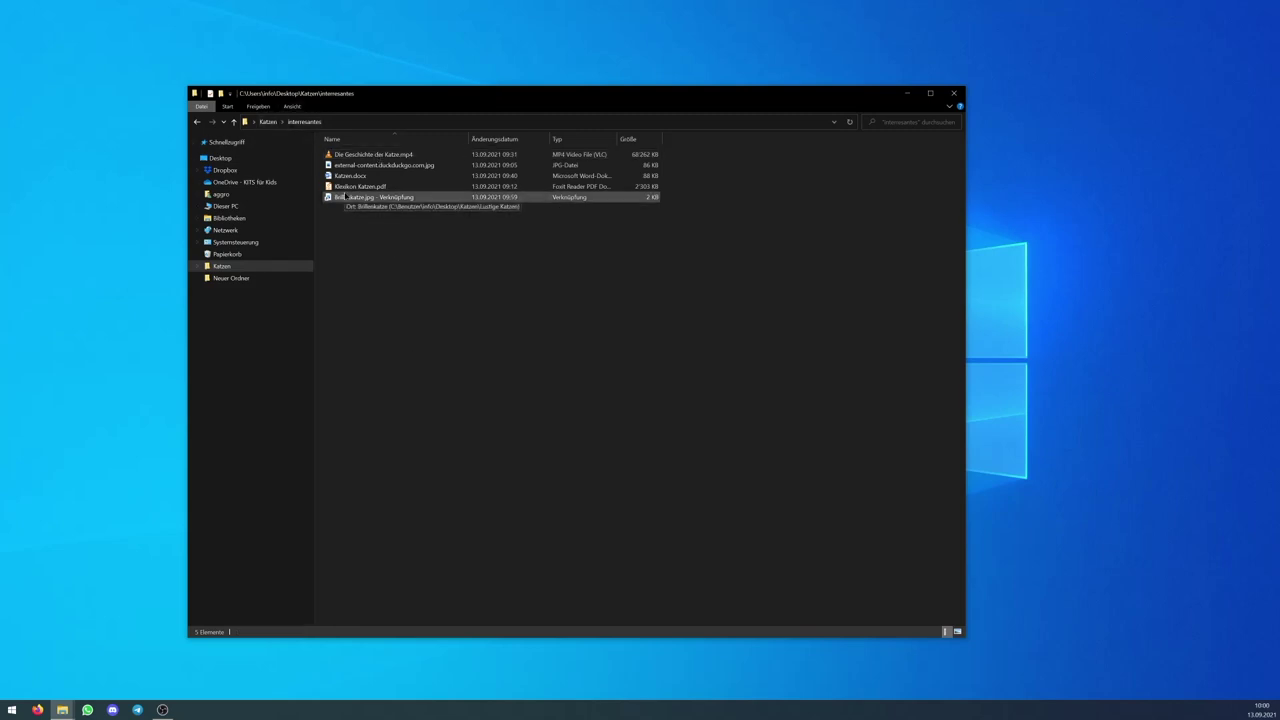
pyautogui.click(355, 198)
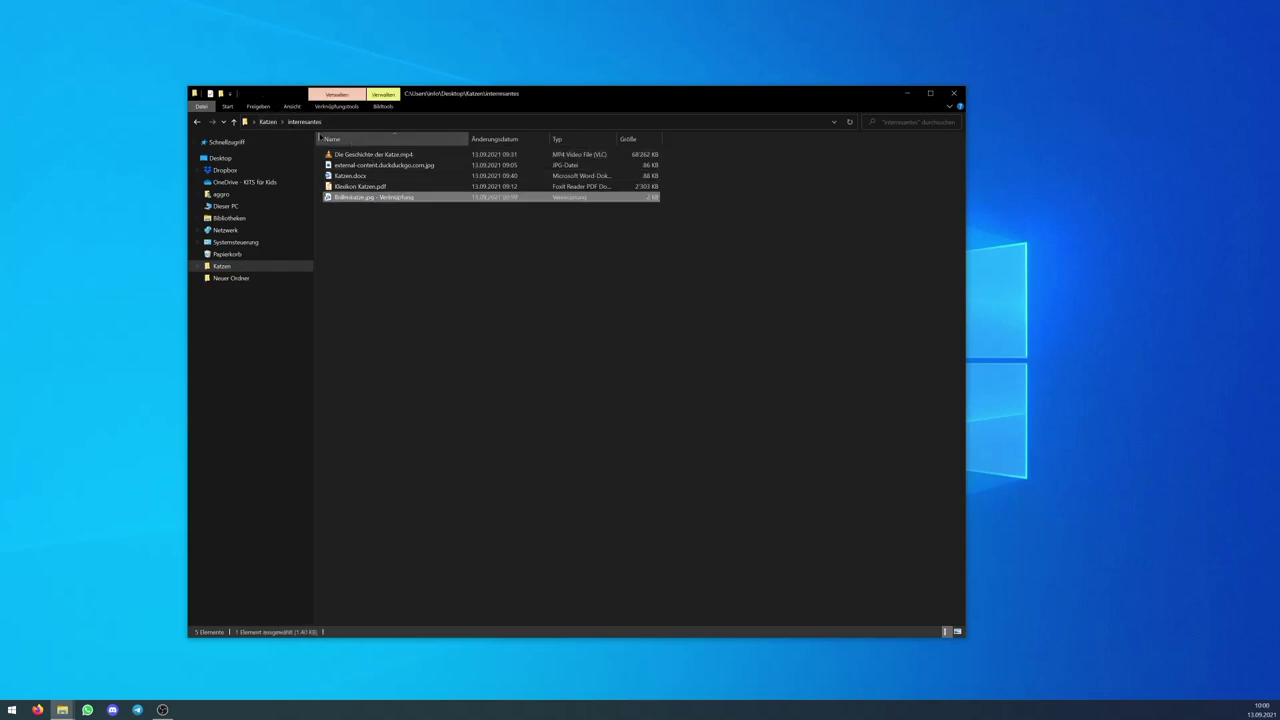
# Return to the Lustige Katzen folder and show its files as large icons
pyautogui.click(268, 121)
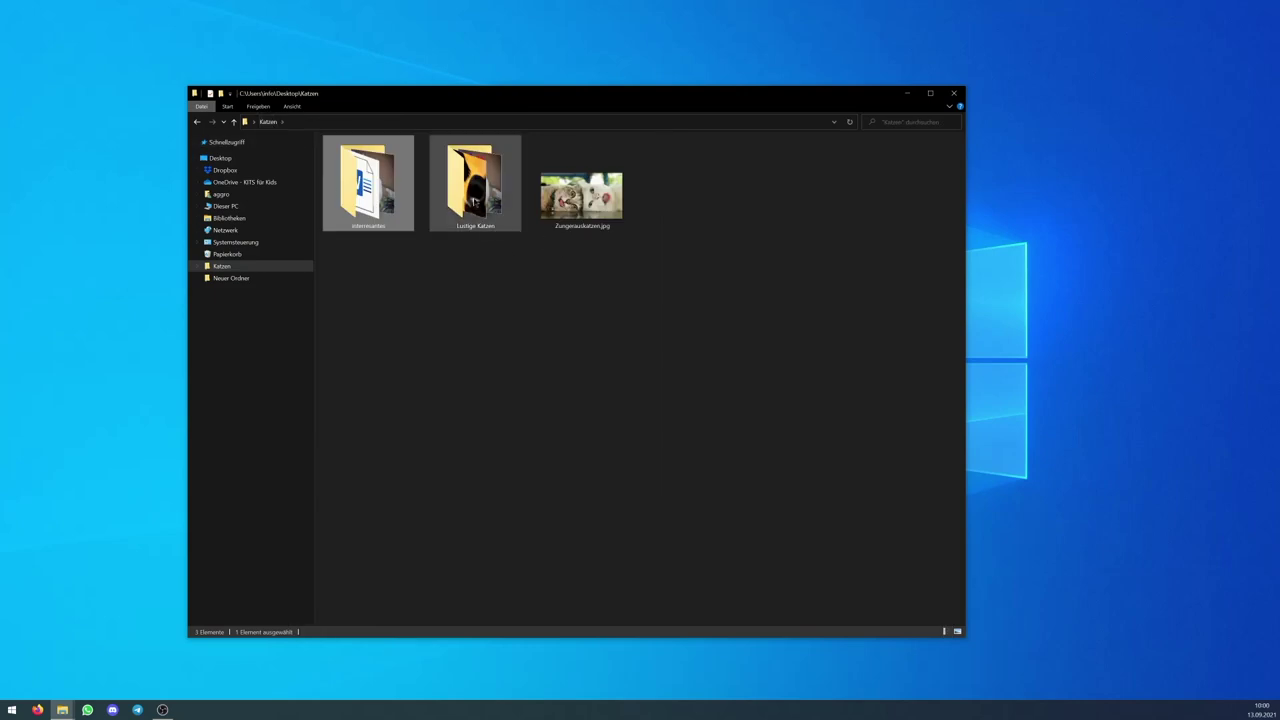
pyautogui.doubleClick(476, 200)
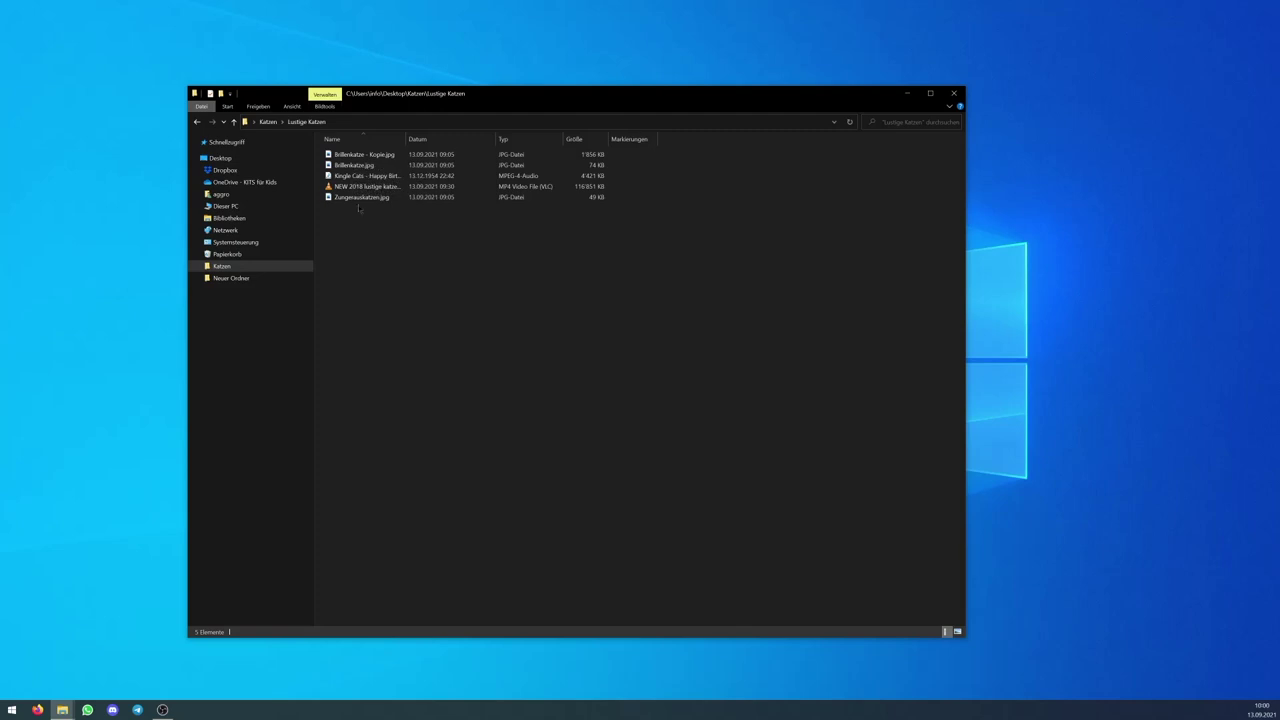
pyautogui.click(354, 165)
pyautogui.click(292, 106)
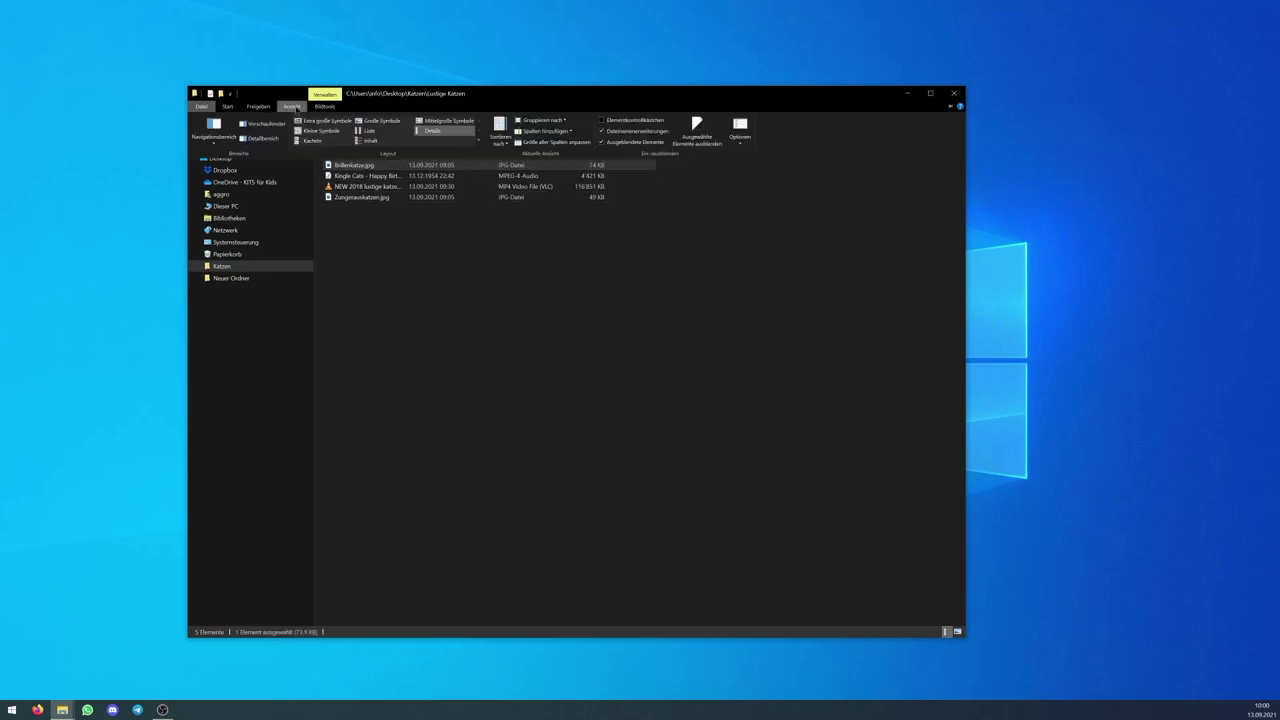
pyautogui.click(381, 120)
pyautogui.click(414, 296)
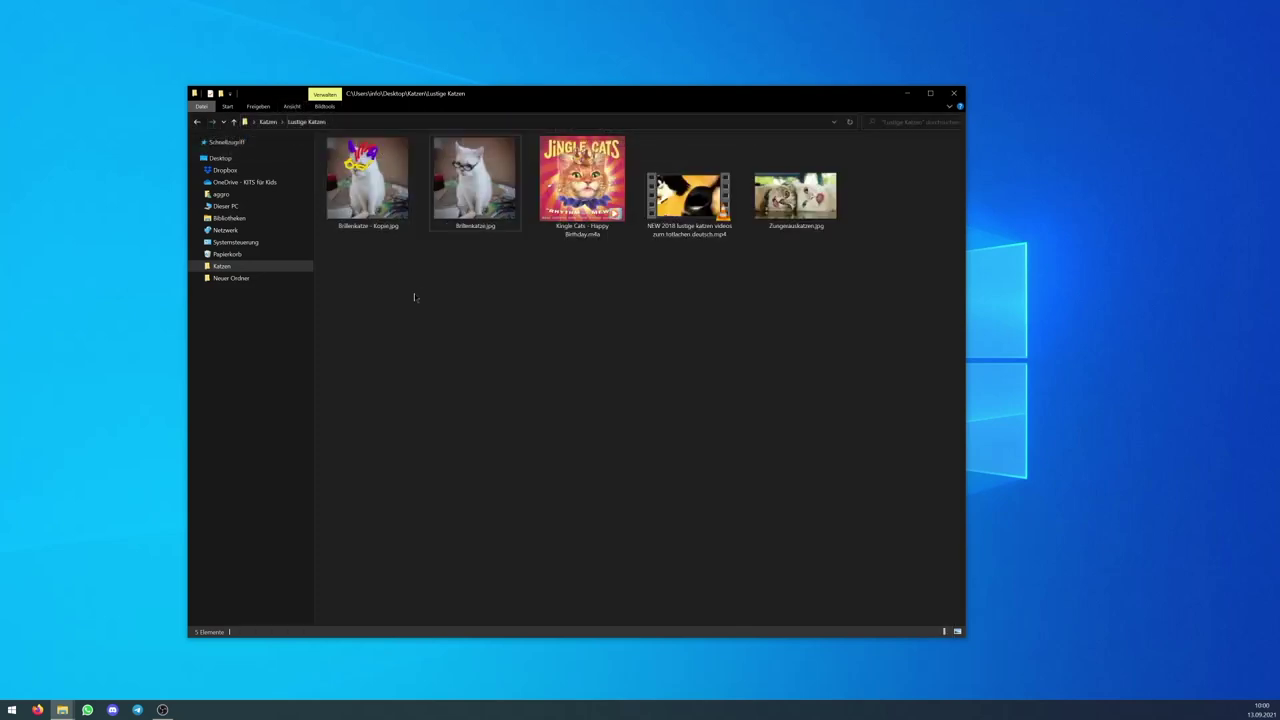
# Open the original Brillenkatze.jpg for editing in Photos and apply the Vanilla filter
pyautogui.click(396, 206)
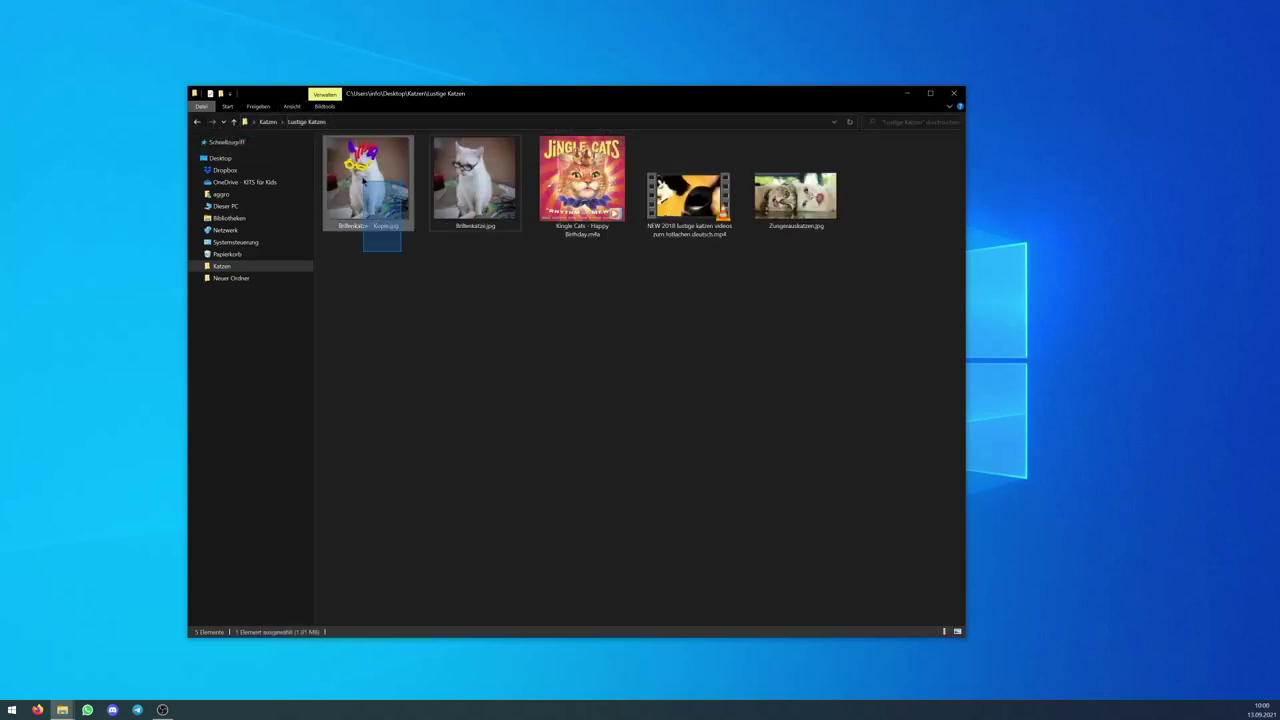
pyautogui.click(478, 210)
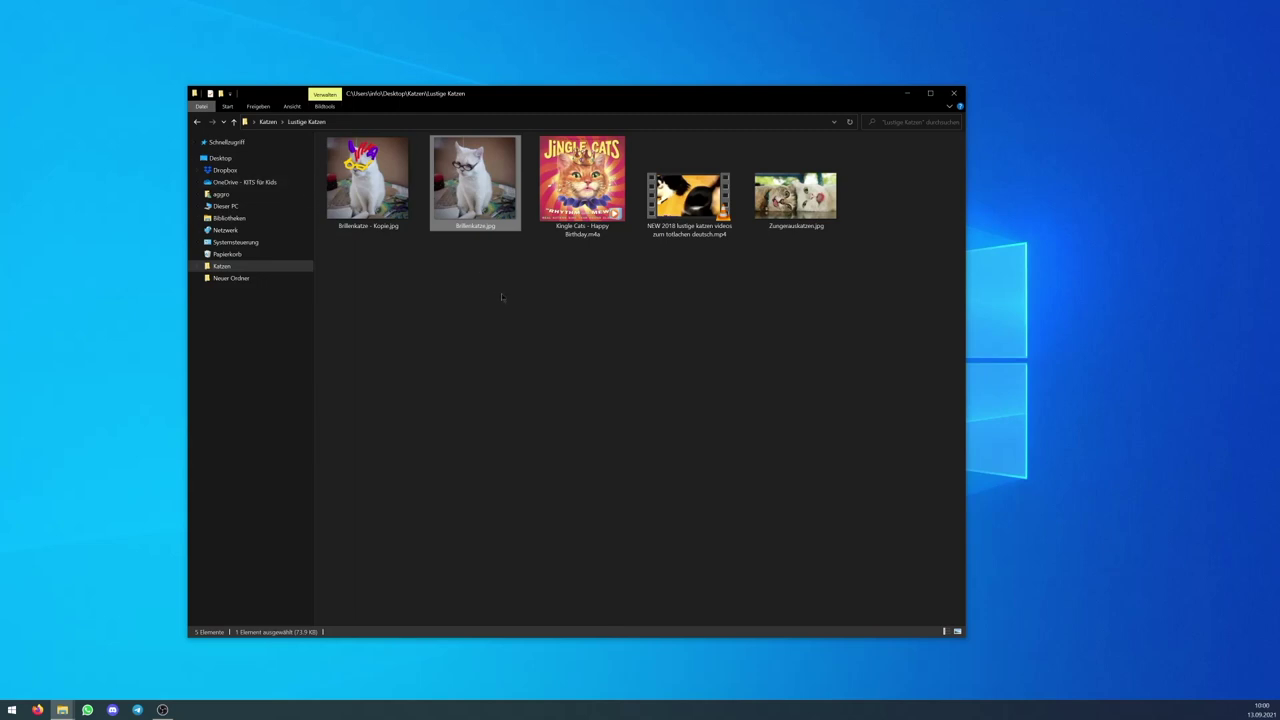
pyautogui.moveTo(468, 176)
pyautogui.doubleClick(488, 192)
pyautogui.click(782, 91)
pyautogui.click(777, 122)
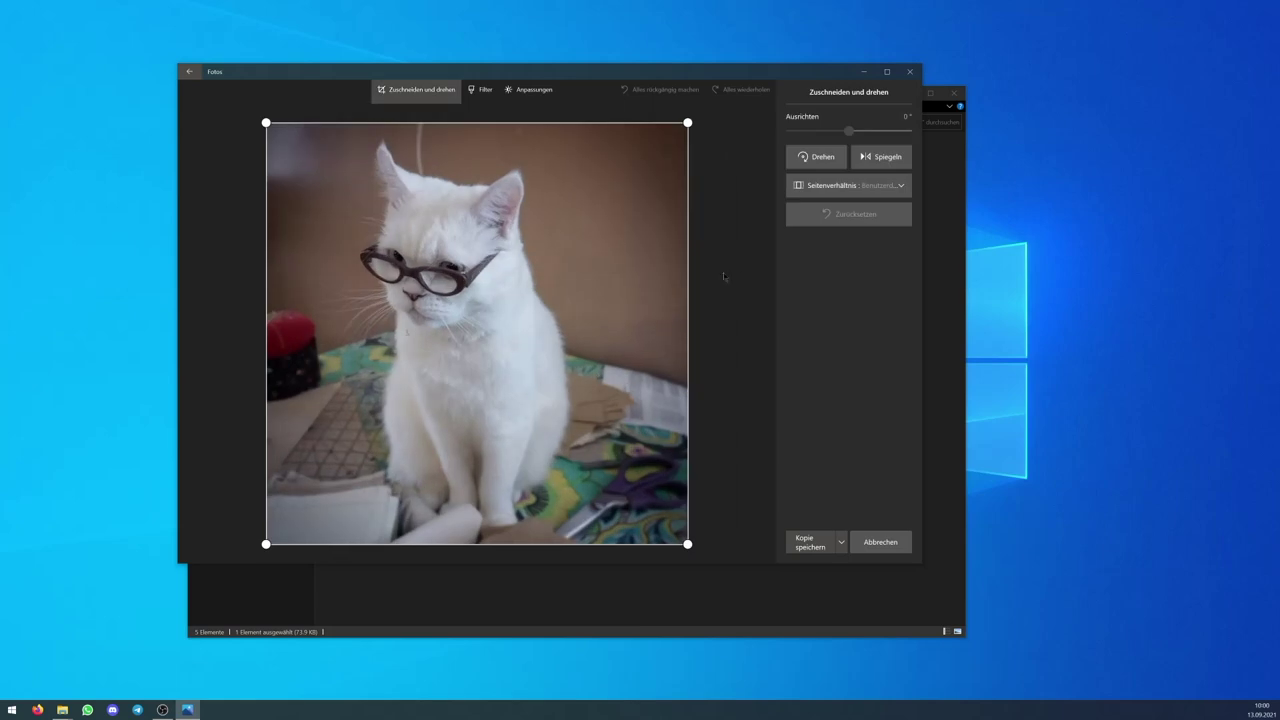
pyautogui.click(480, 89)
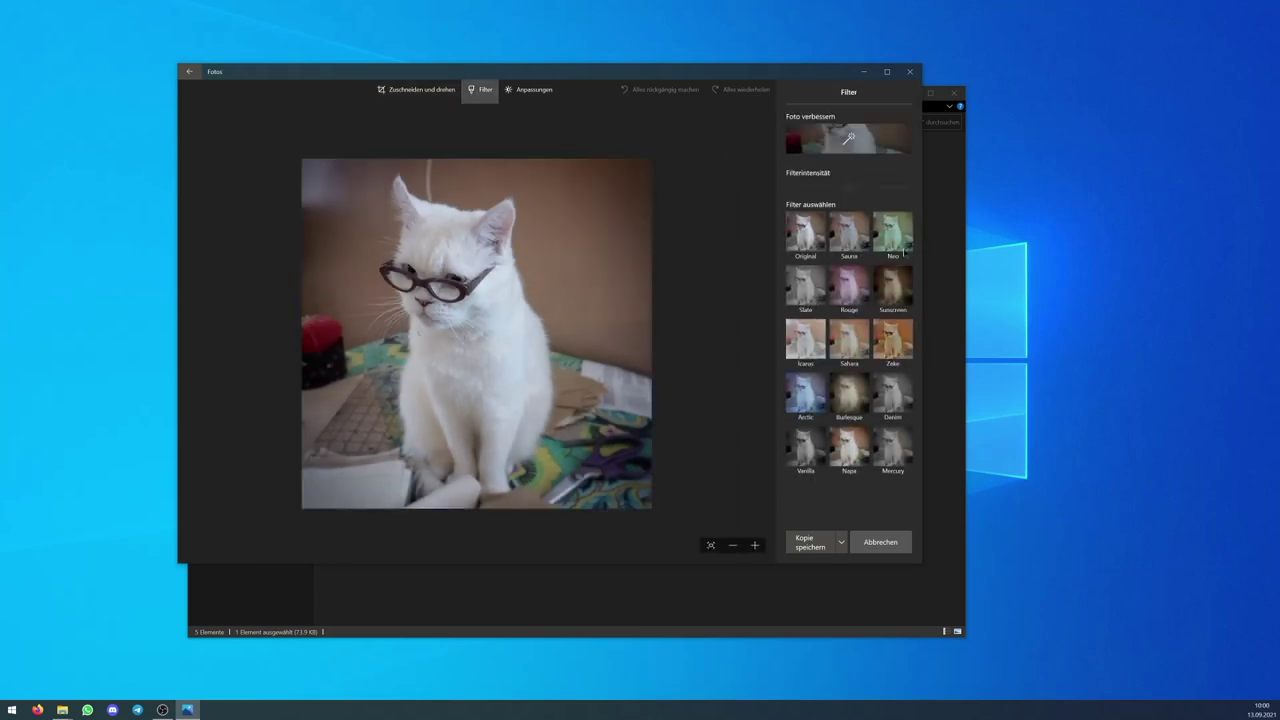
pyautogui.click(806, 457)
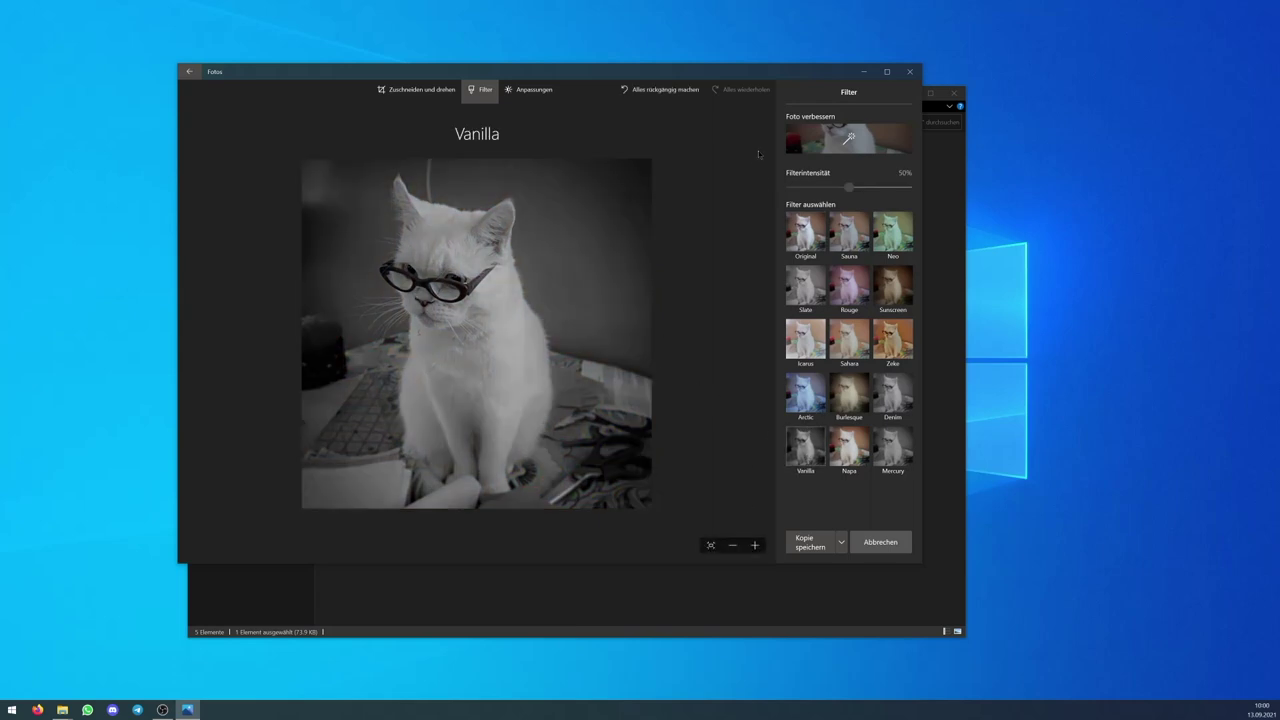
# Save the filtered picture as Brillenkatze.jpg in the Lustige Katzen folder, replacing the existing file
pyautogui.hotkey('ctrl', 's')
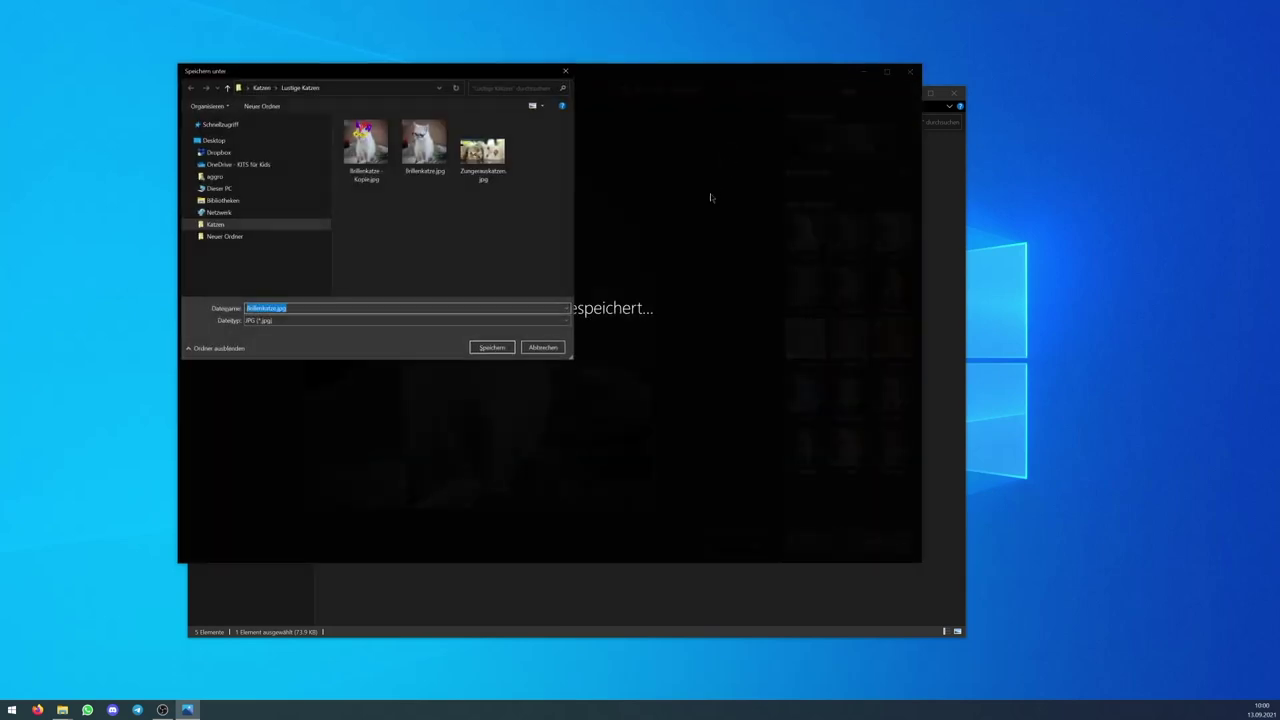
pyautogui.click(424, 145)
pyautogui.click(492, 347)
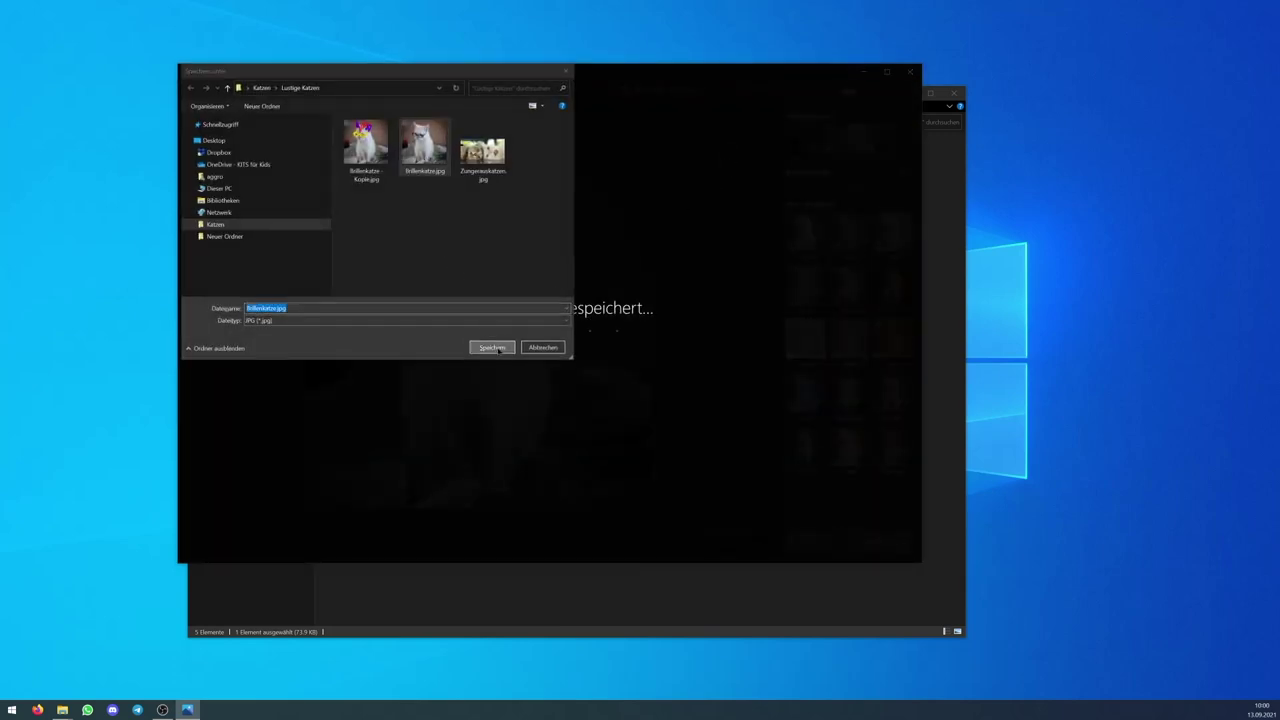
pyautogui.click(664, 357)
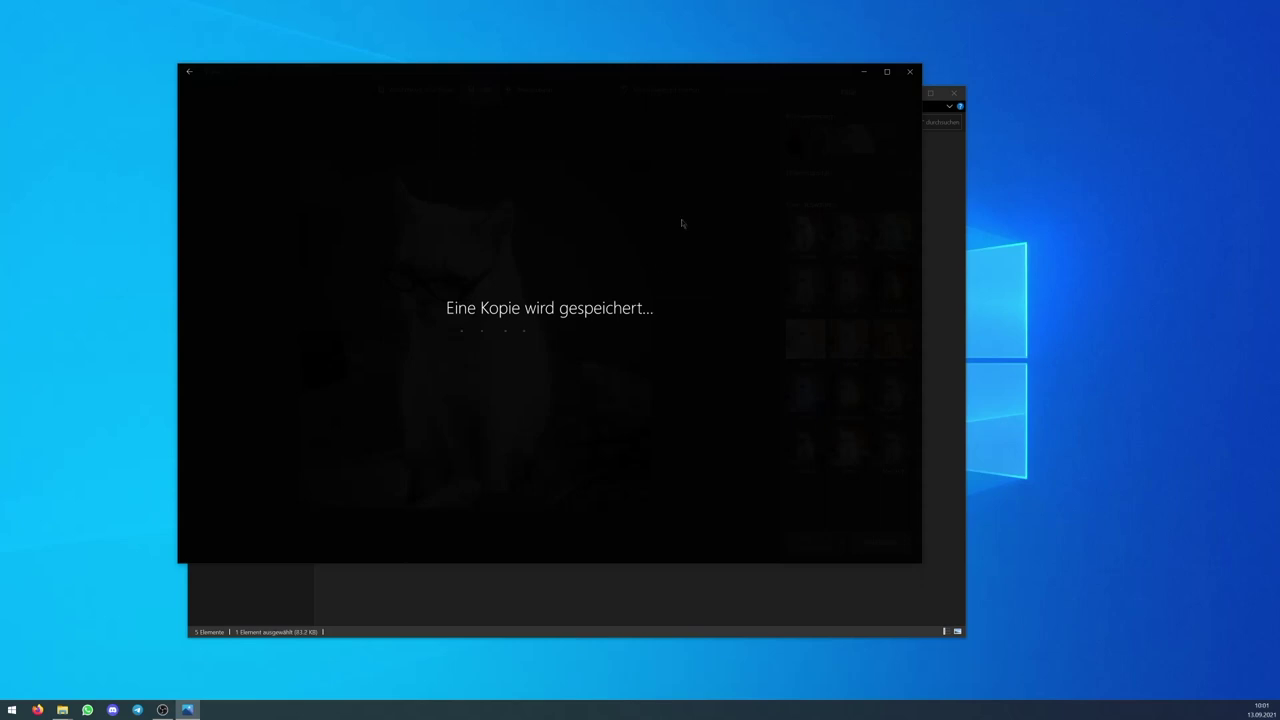
# Close the photo editor and show the files in the interresantes folder as large icons
pyautogui.click(909, 71)
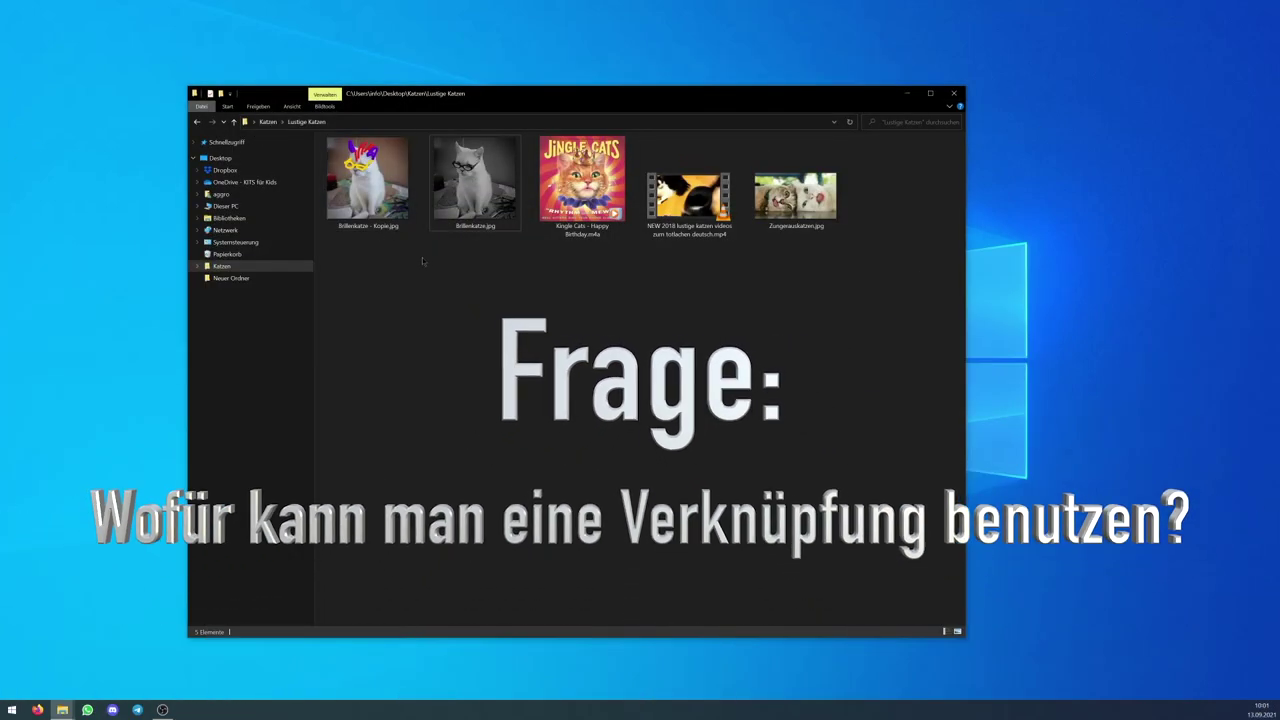
pyautogui.click(272, 122)
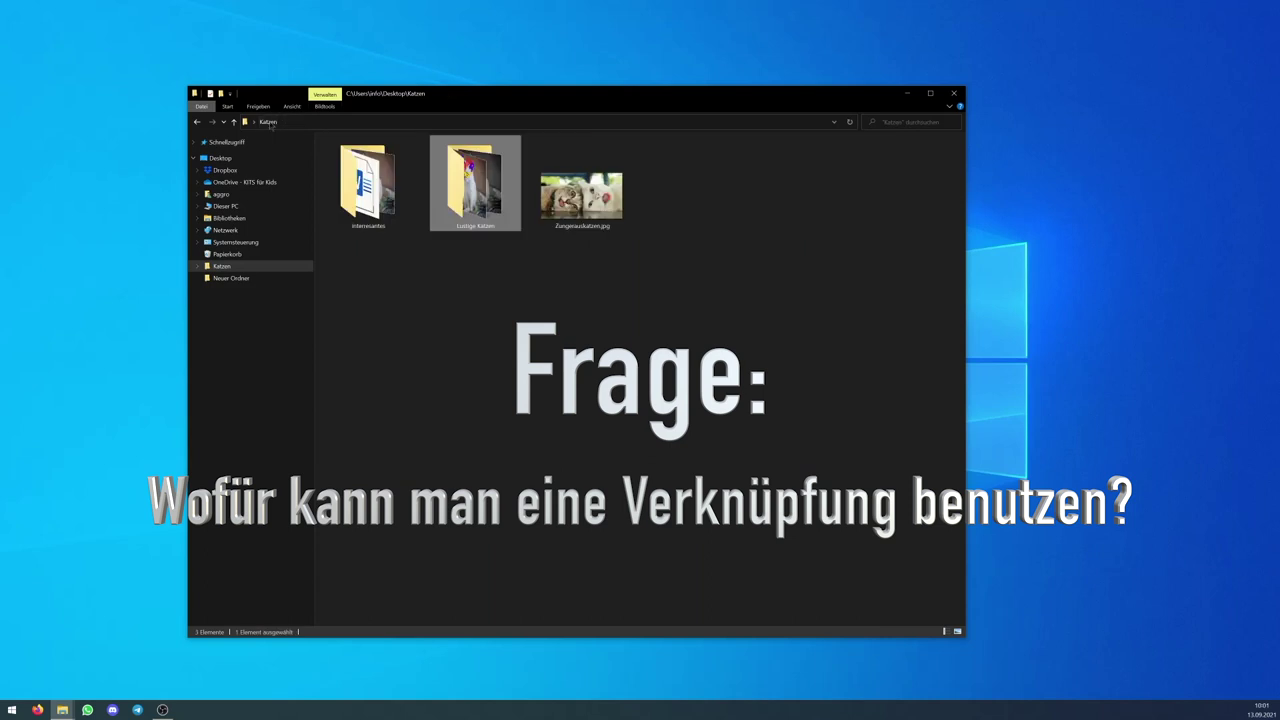
pyautogui.doubleClick(371, 195)
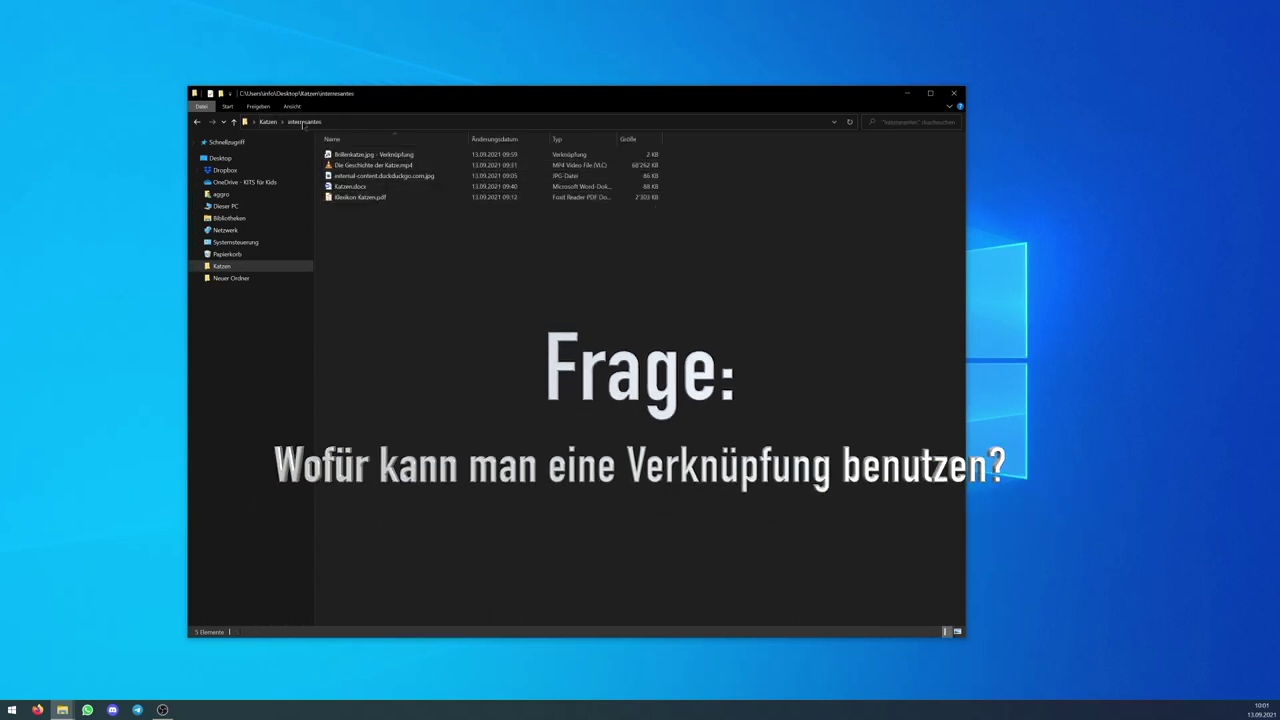
pyautogui.click(292, 106)
pyautogui.click(345, 117)
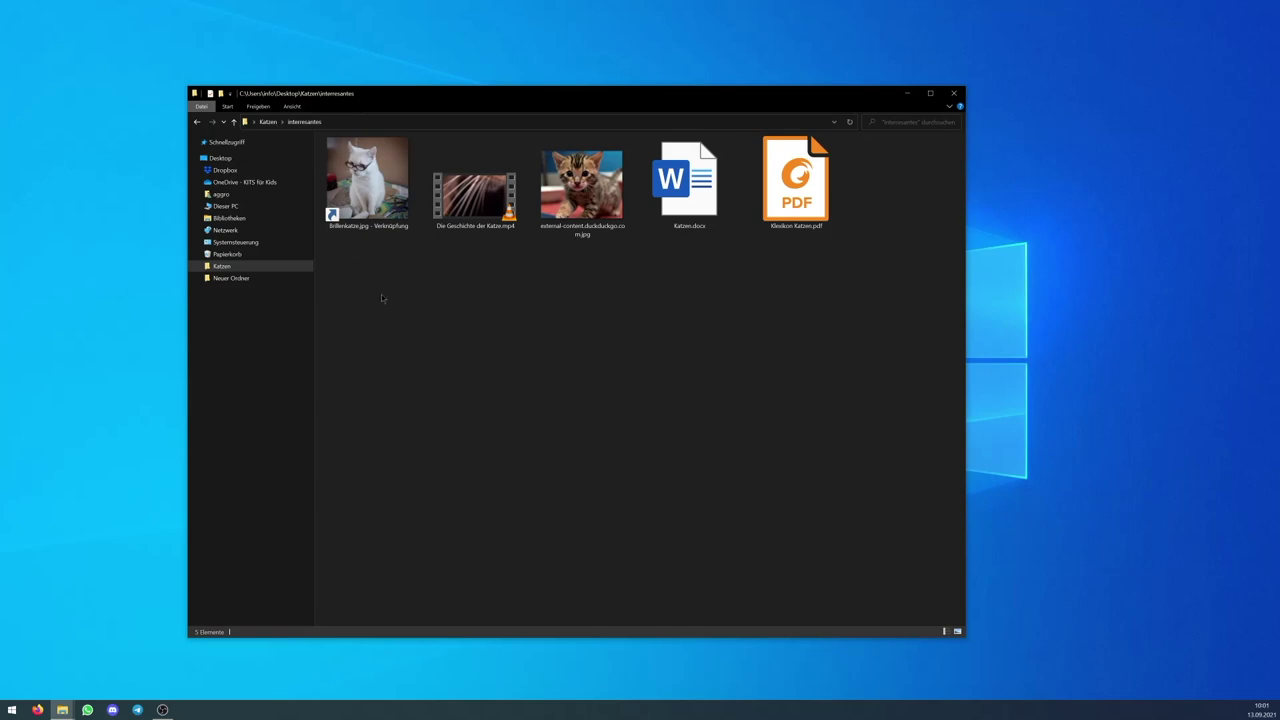
# View the picture through the Brillenkatze.jpg shortcut, close it and return to the Katzen folder
pyautogui.doubleClick(368, 212)
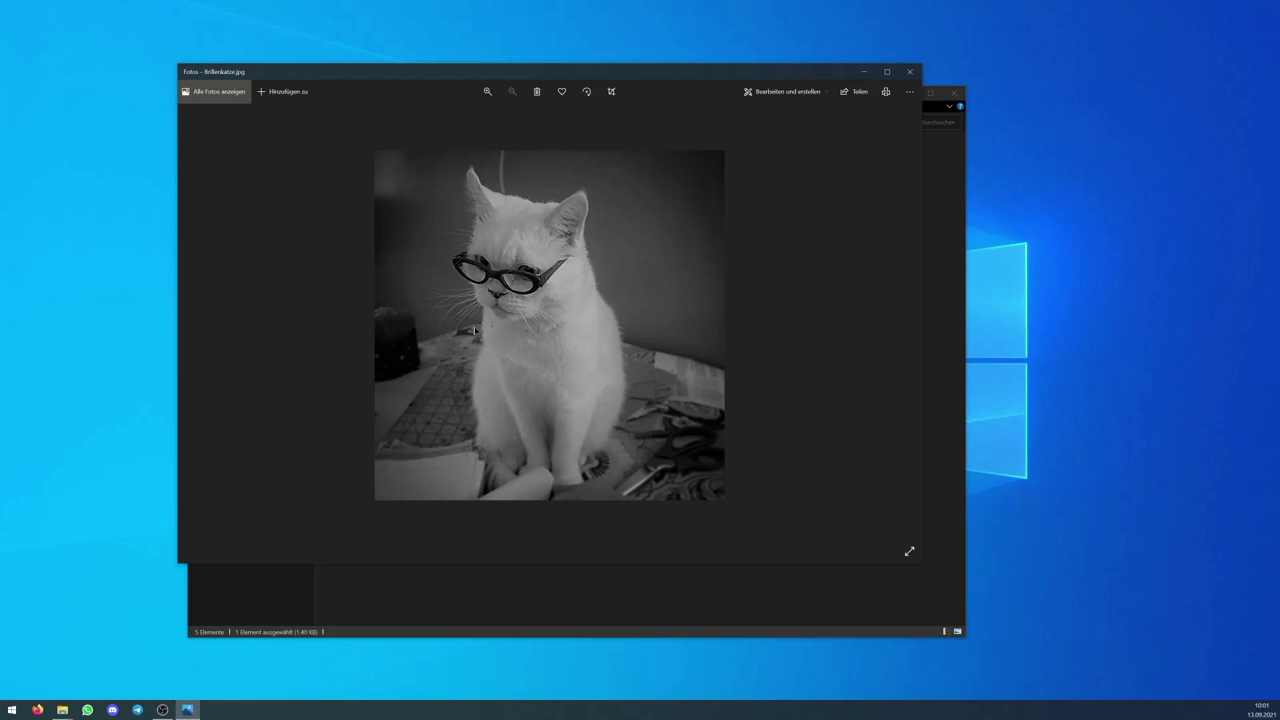
pyautogui.hotkey('alt', 'F4')
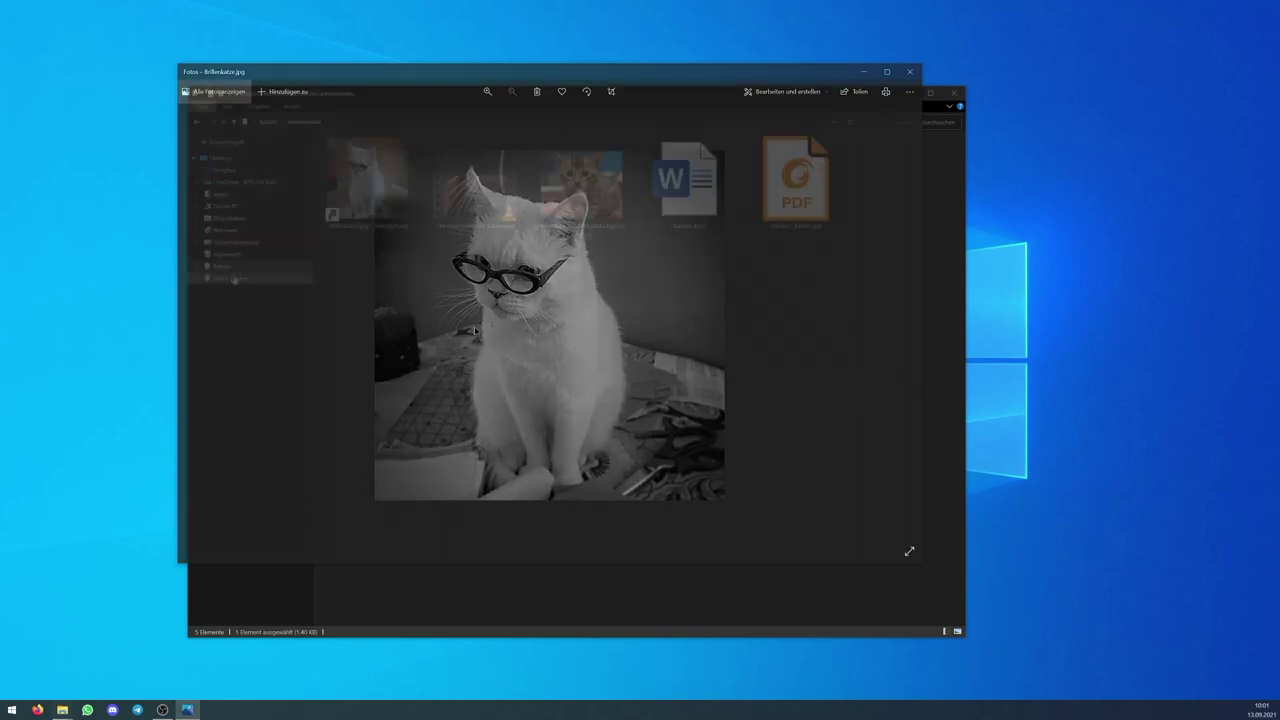
pyautogui.click(268, 121)
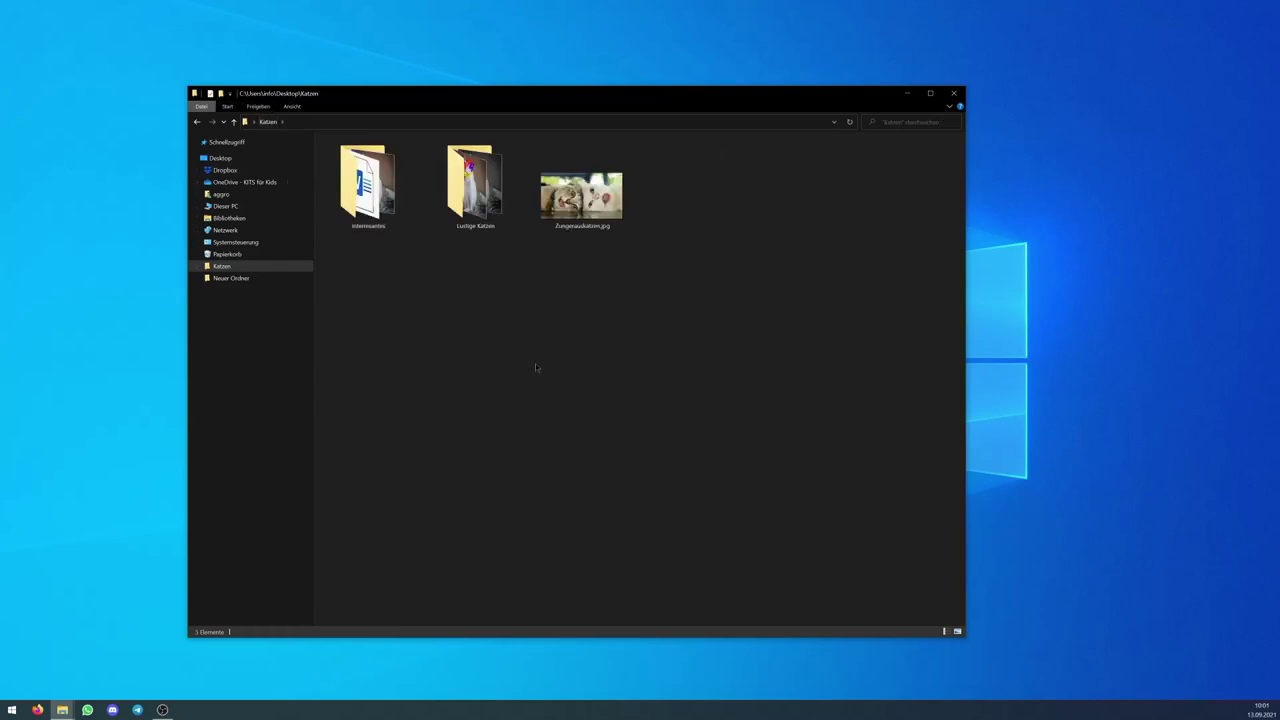
# Compare Zungerauskatzen.jpg in the Katzen folder with the file of the same name in the Lustige Katzen subfolder
pyautogui.click(368, 190)
pyautogui.click(470, 205)
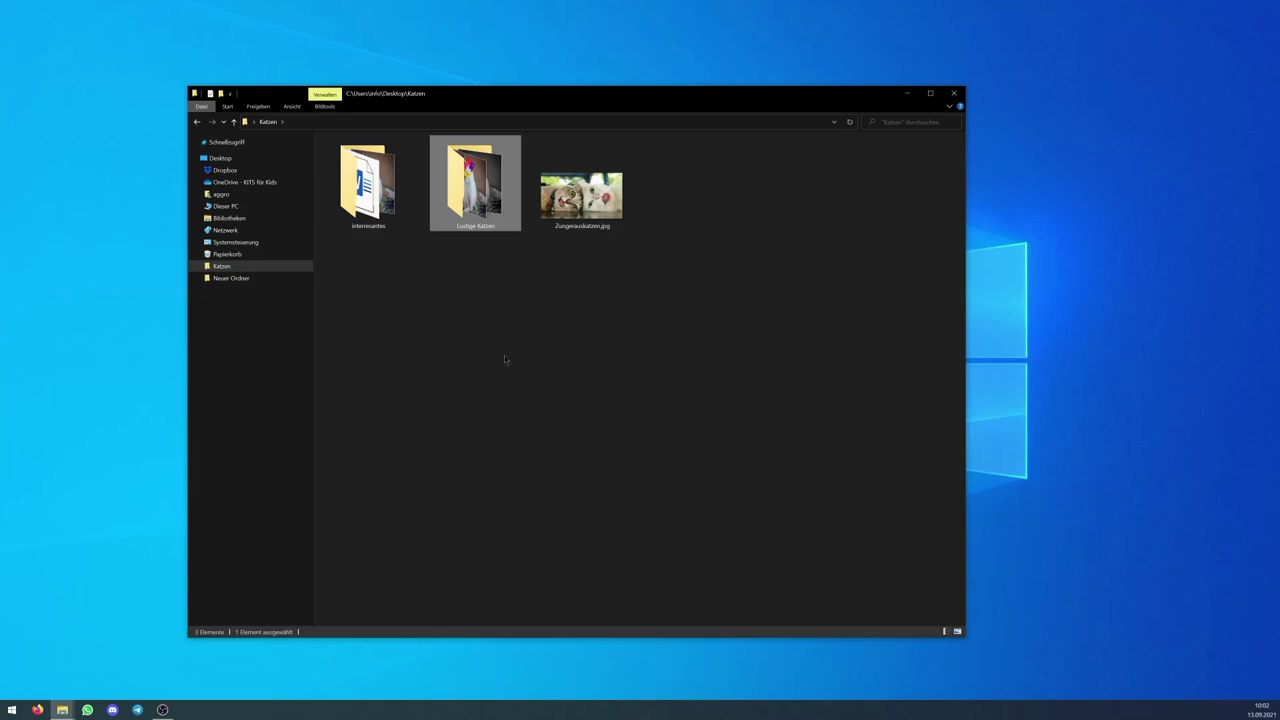
pyautogui.click(582, 200)
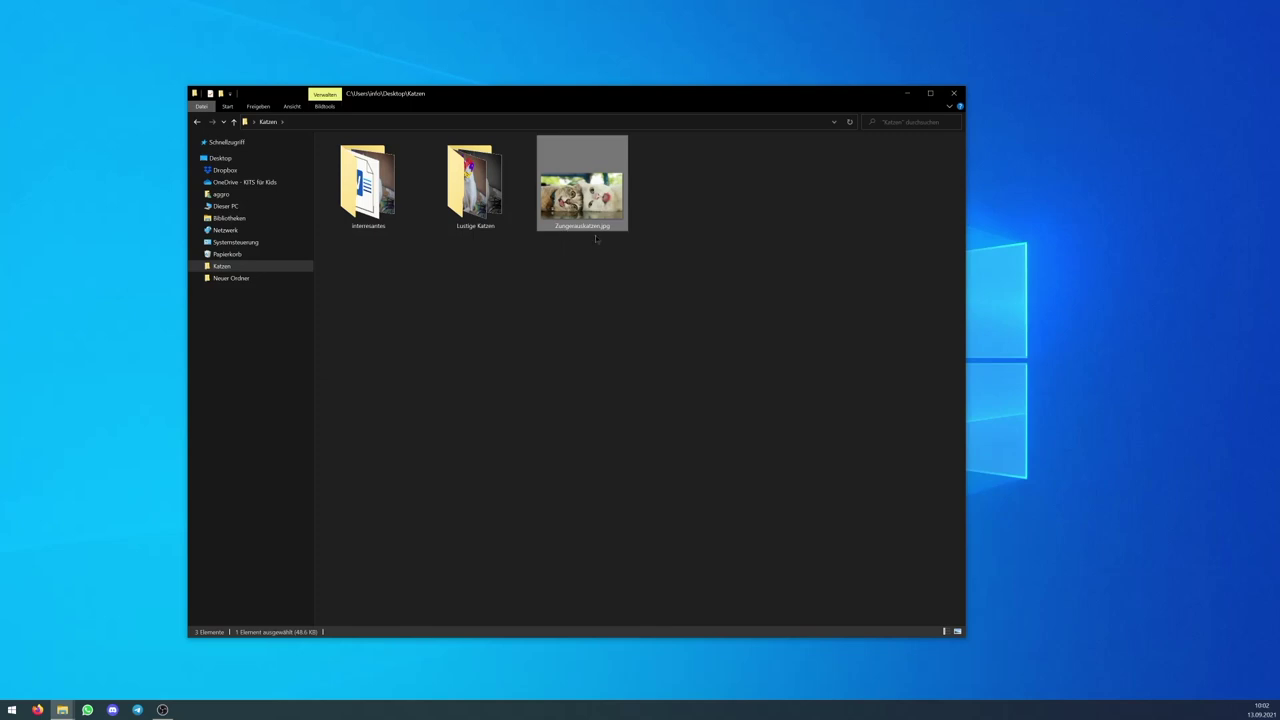
pyautogui.doubleClick(475, 185)
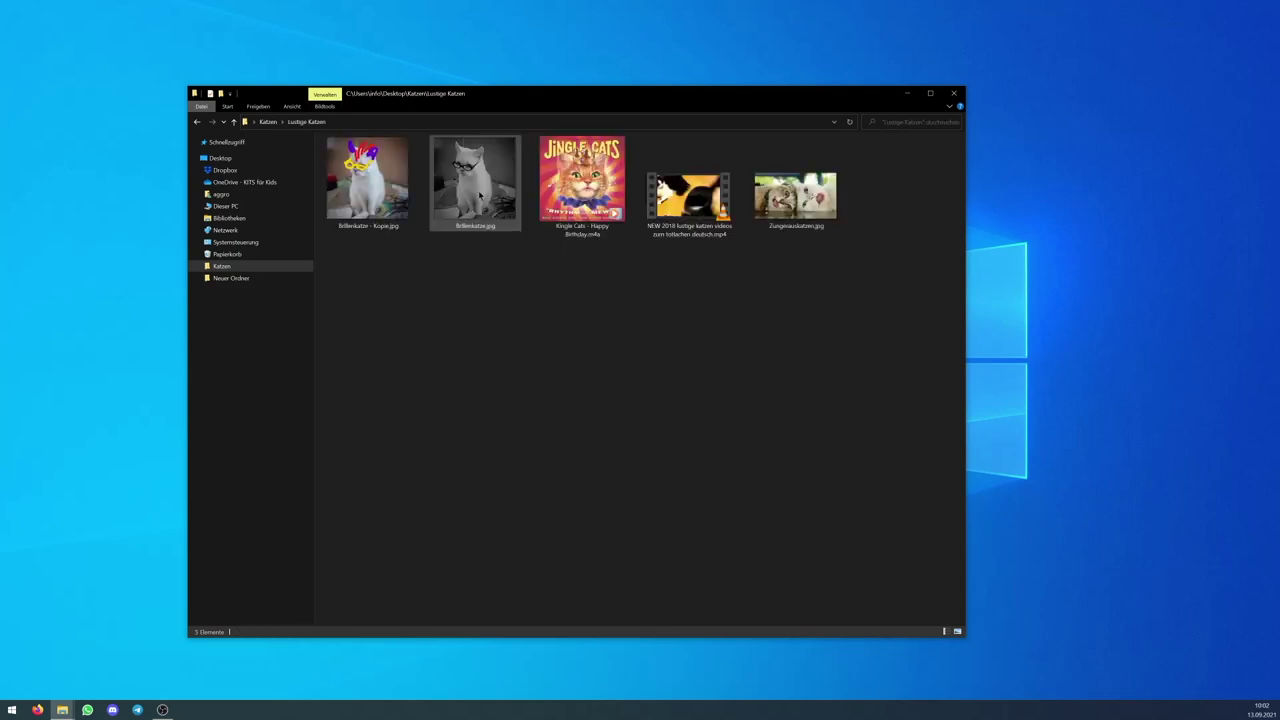
pyautogui.click(795, 195)
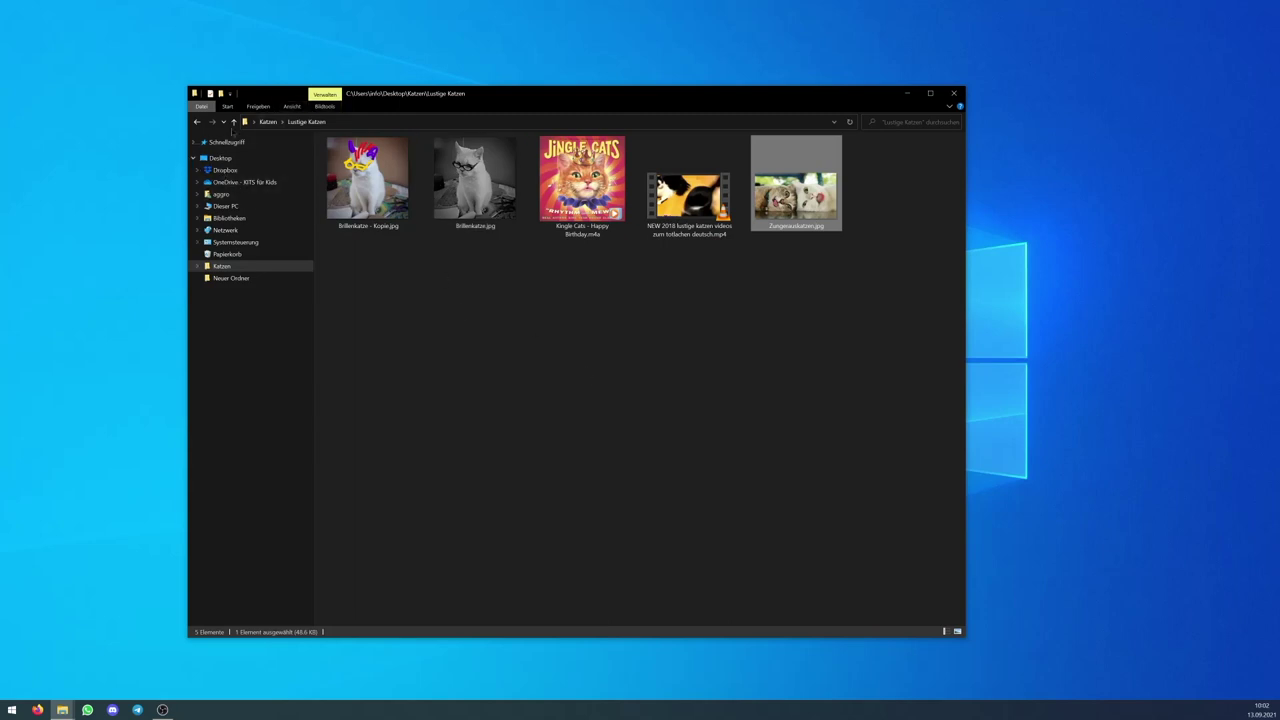
# Delete the Zungerauskatzen.jpg that lies directly in the Katzen folder
pyautogui.click(233, 121)
pyautogui.press('Right')
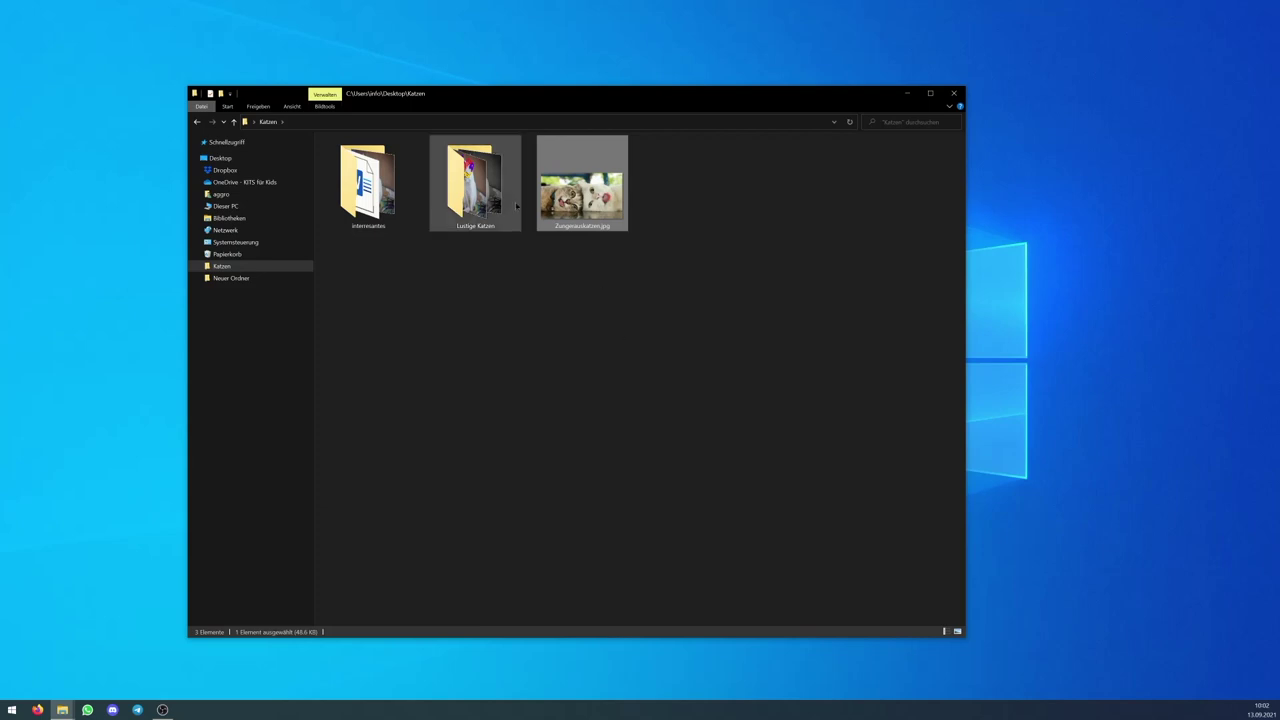
pyautogui.rightClick(556, 210)
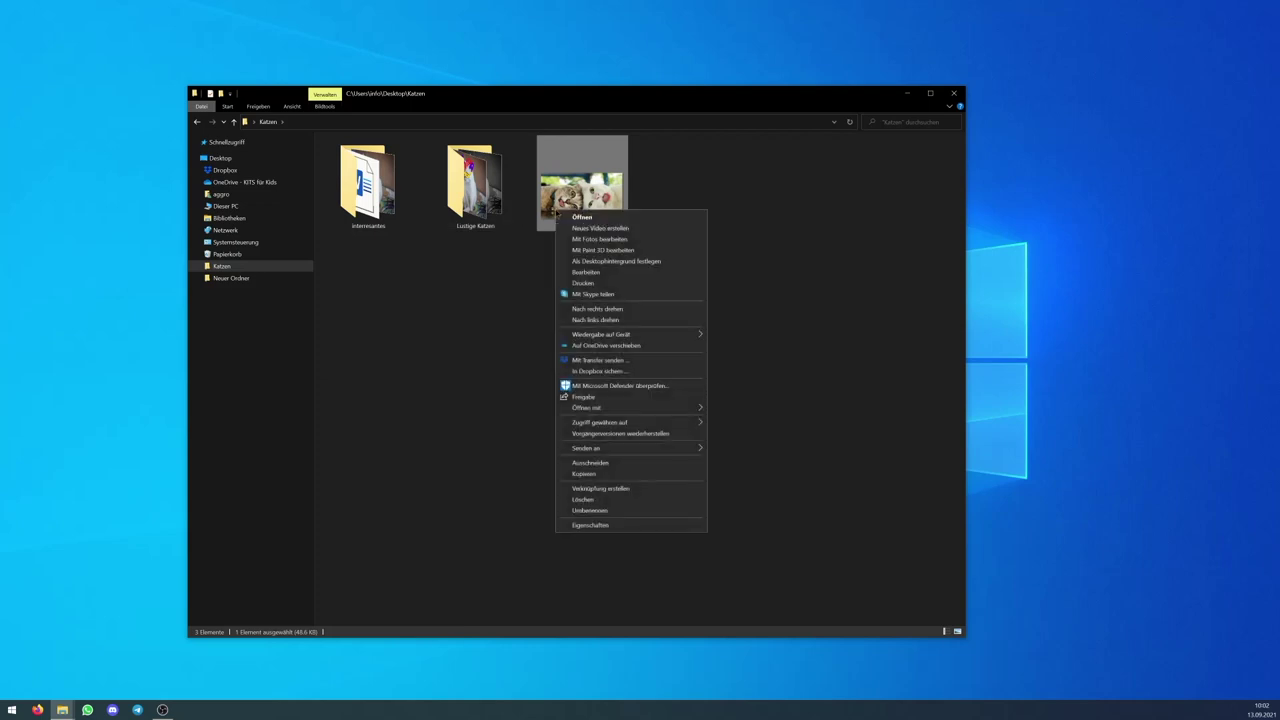
pyautogui.click(582, 499)
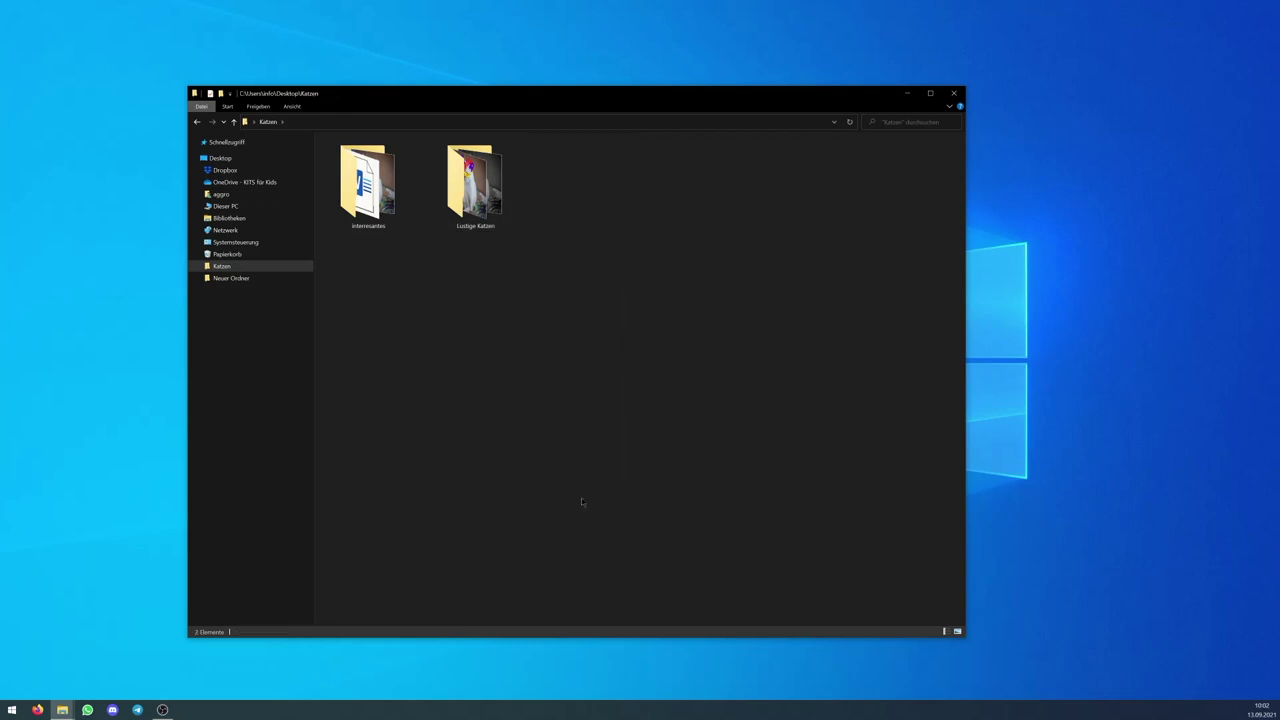
# Open the Lustige Katzen folder and check for Zungerauskatzen.jpg there
pyautogui.doubleClick(475, 185)
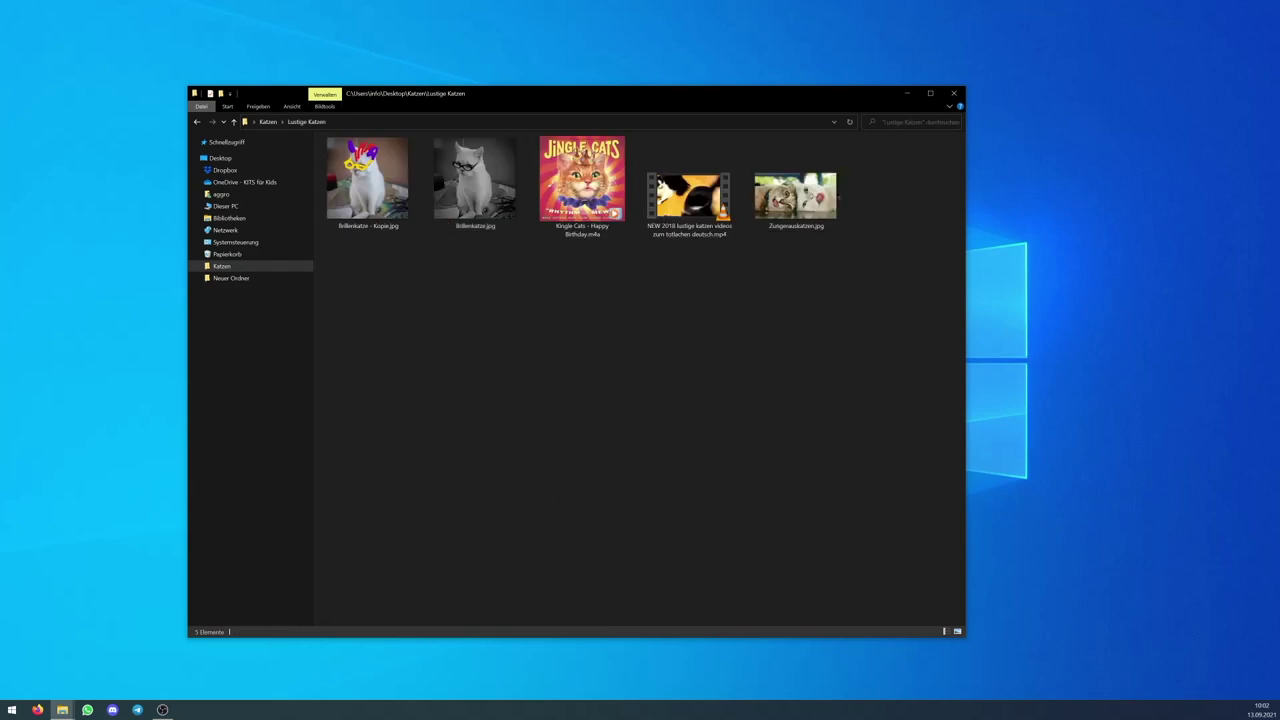
pyautogui.click(826, 206)
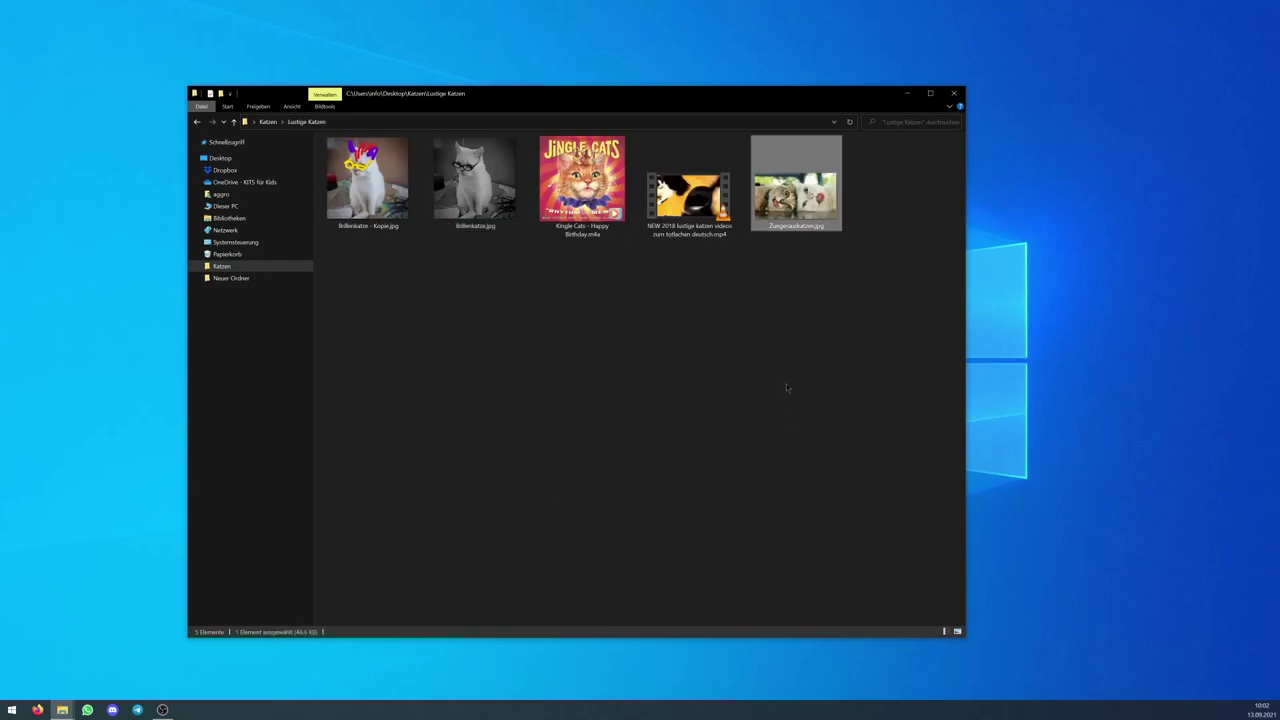
pyautogui.click(697, 403)
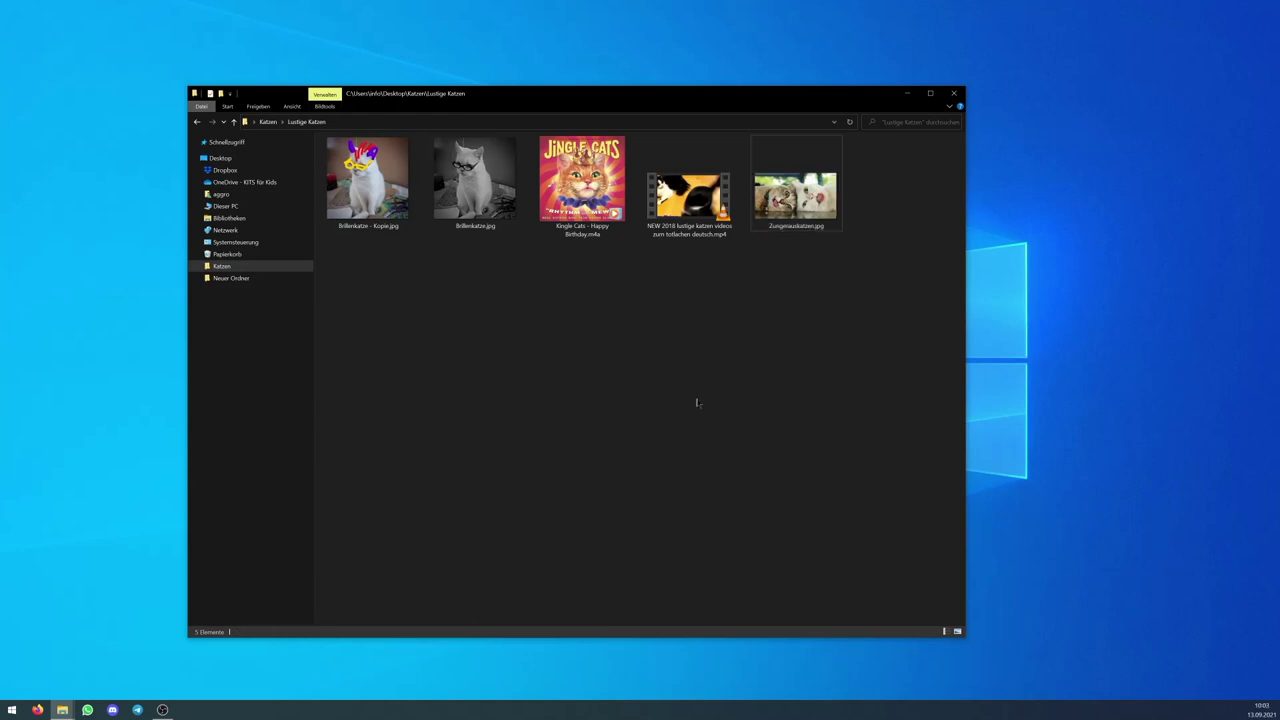